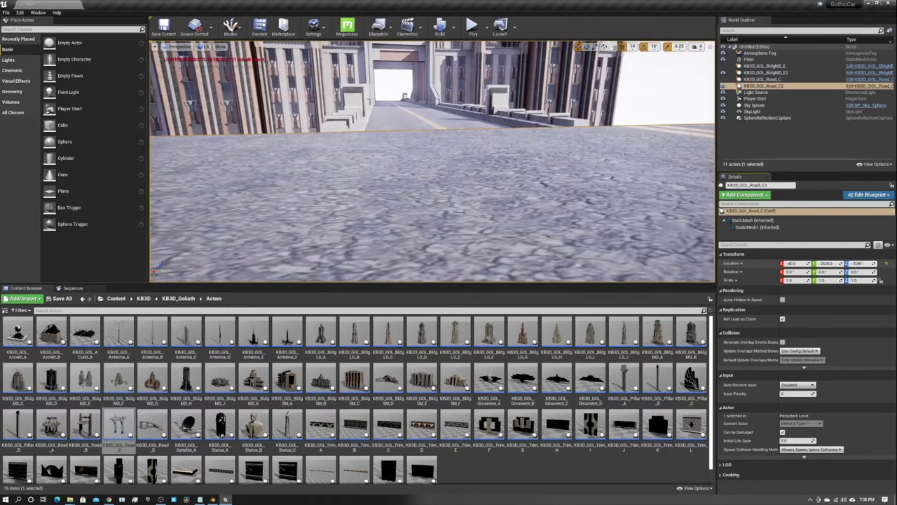
Step: Move KB3D_GOL_Road_C2 to location -108, -2043, -158 so it meets the bridge road seamlessly
mouse_move(856, 263)
mouse_down()
mouse_move(827, 262)
mouse_move(841, 263)
mouse_up()
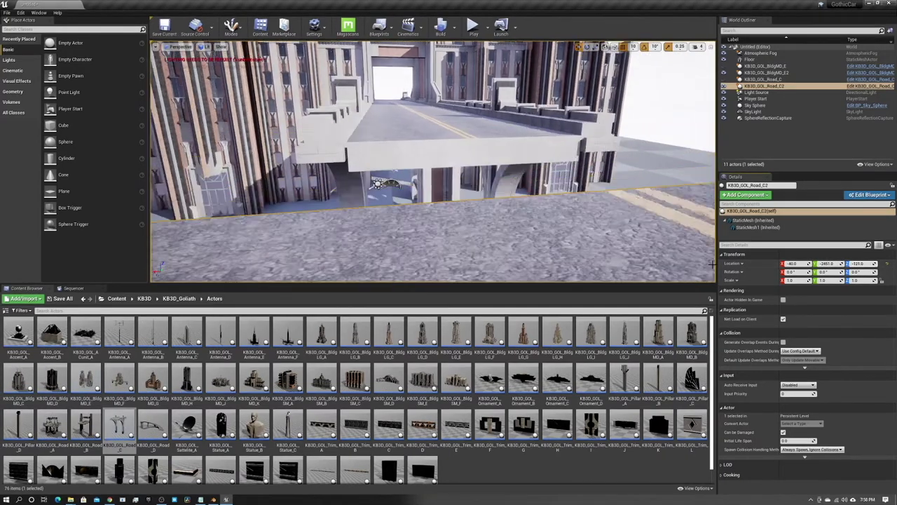
right_drag(485, 175, 485, 175)
drag(861, 263, 841, 263)
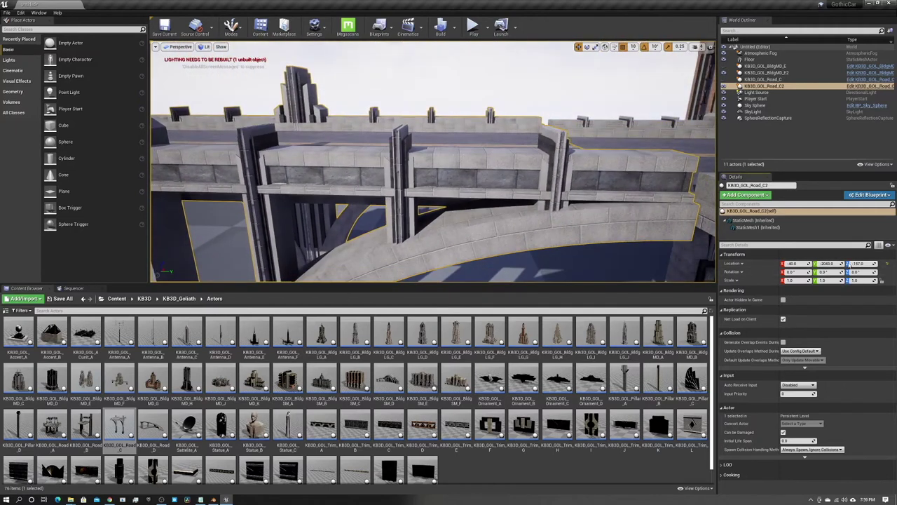
right_drag(485, 175, 485, 175)
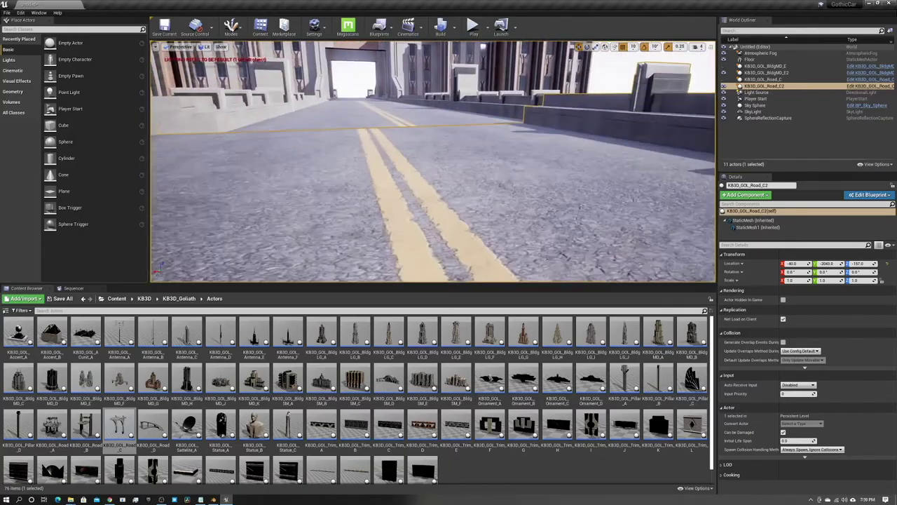
drag(795, 263, 771, 263)
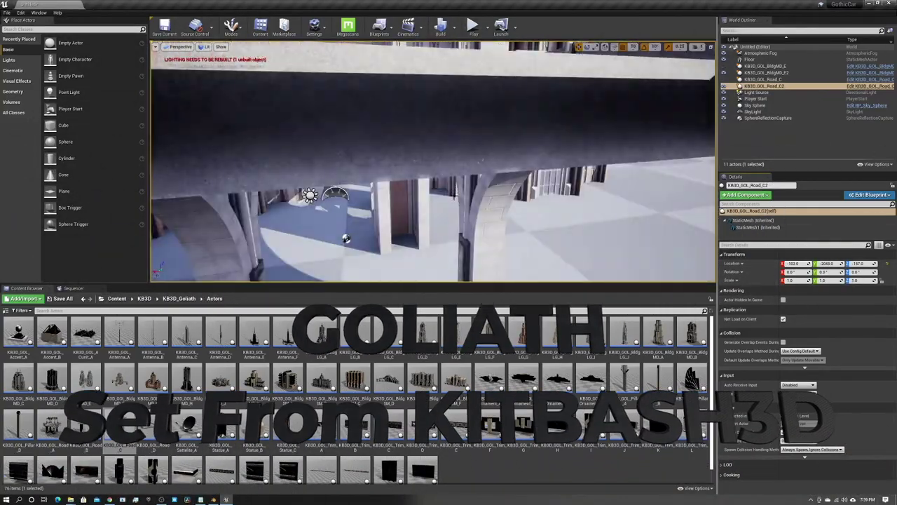
right_drag(454, 194, 455, 194)
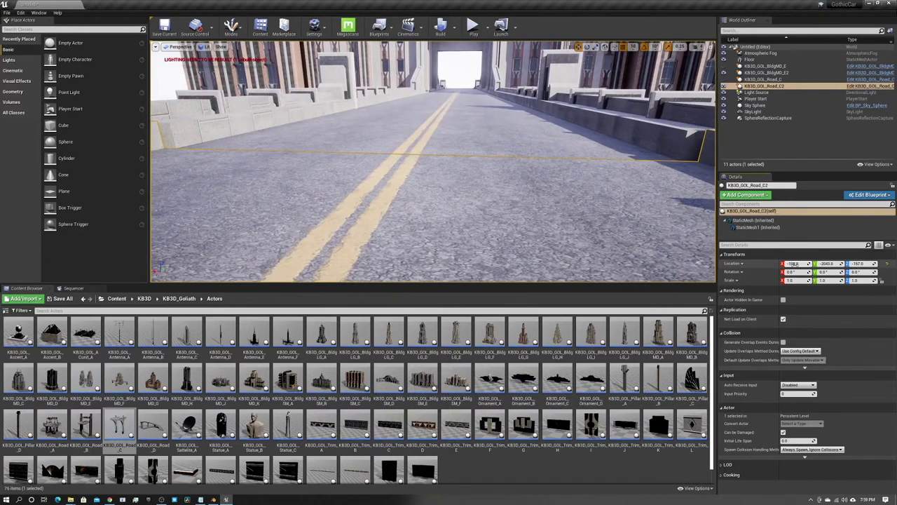
right_drag(455, 194, 455, 194)
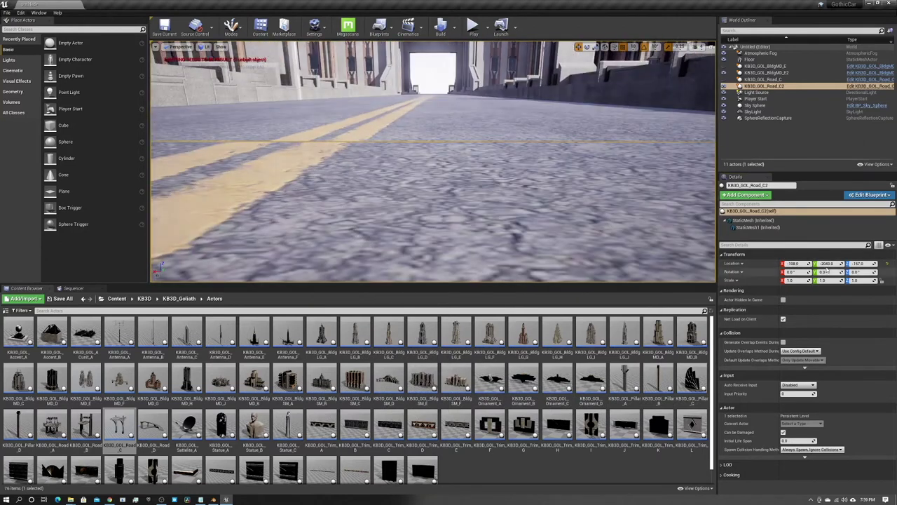
drag(861, 263, 863, 262)
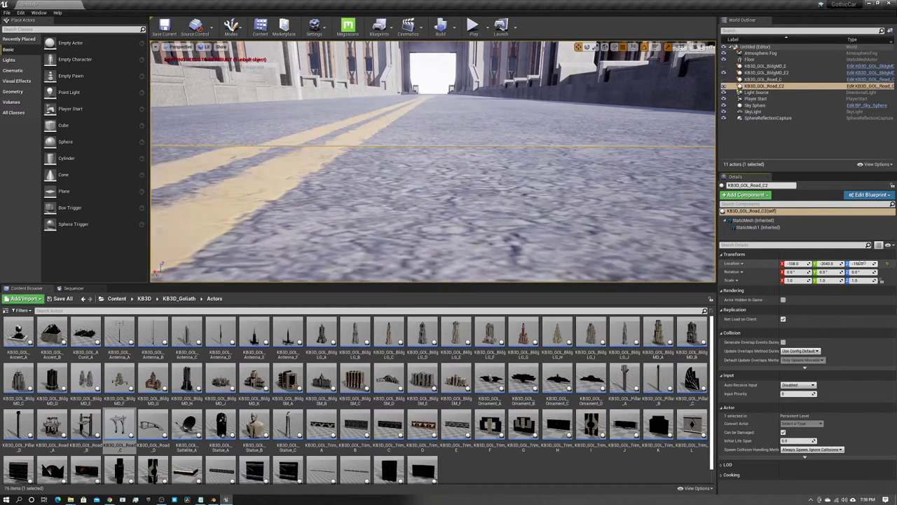
right_drag(435, 207, 436, 211)
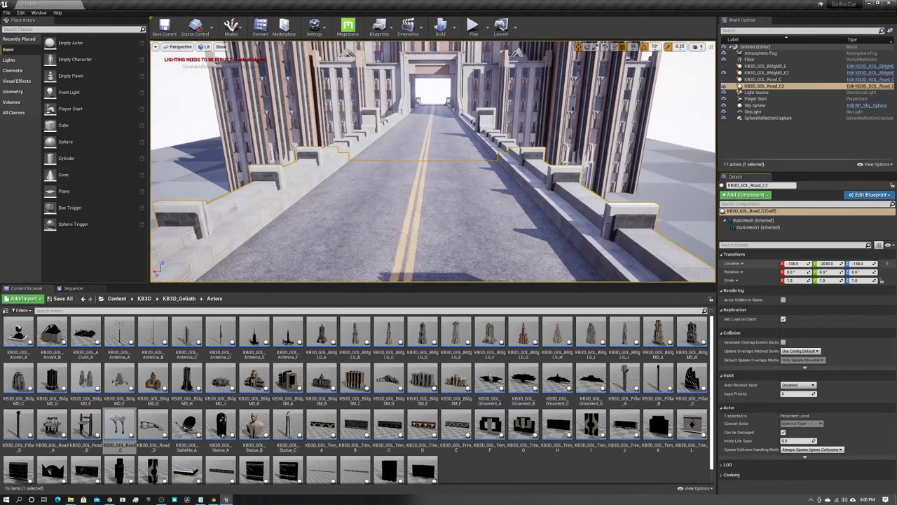
Step: Frame the twin-tower gate from road level and create a CineCameraActor at that view
right_drag(416, 216, 400, 245)
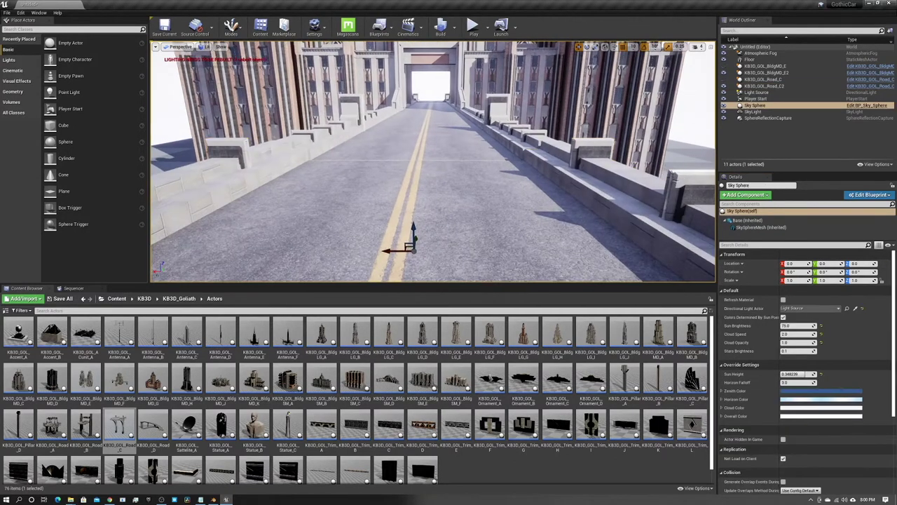
click(400, 241)
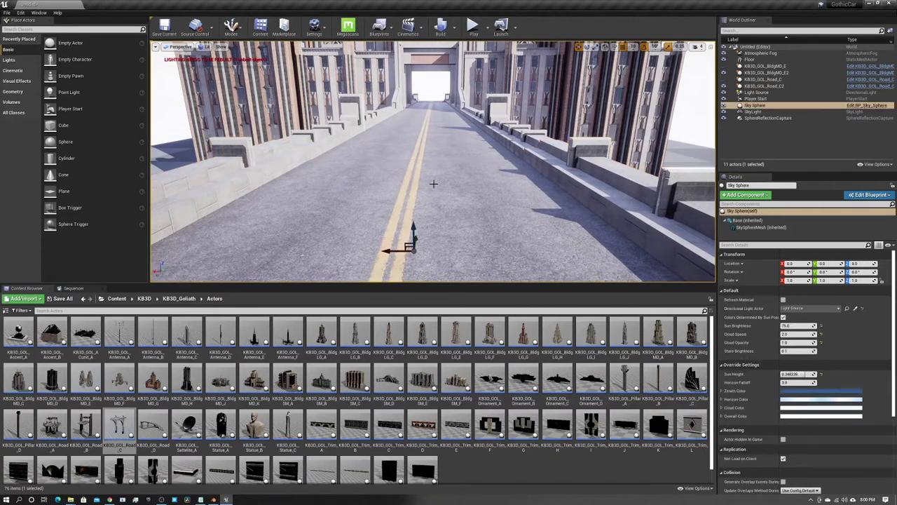
scroll(384, 222, down, 3)
scroll(384, 223, down, 3)
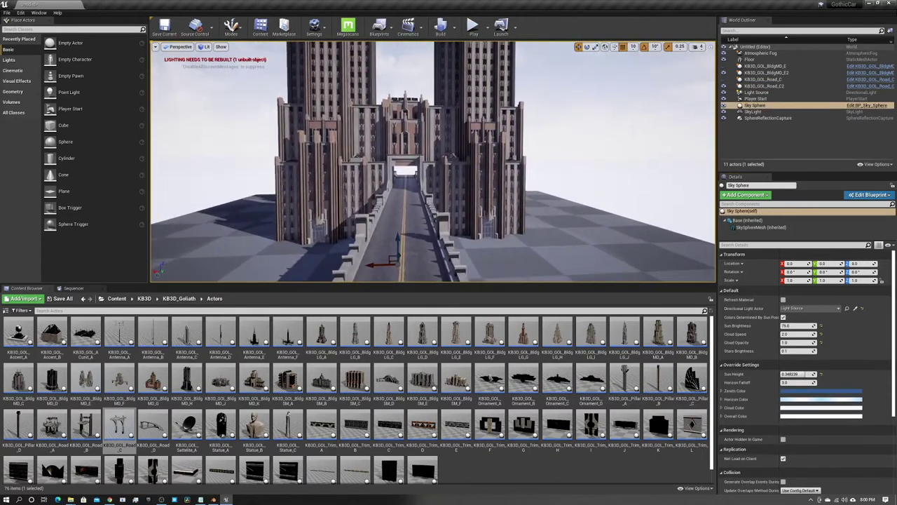
mouse_move(384, 223)
right_down()
mouse_move(399, 273)
mouse_move(155, 61)
right_up()
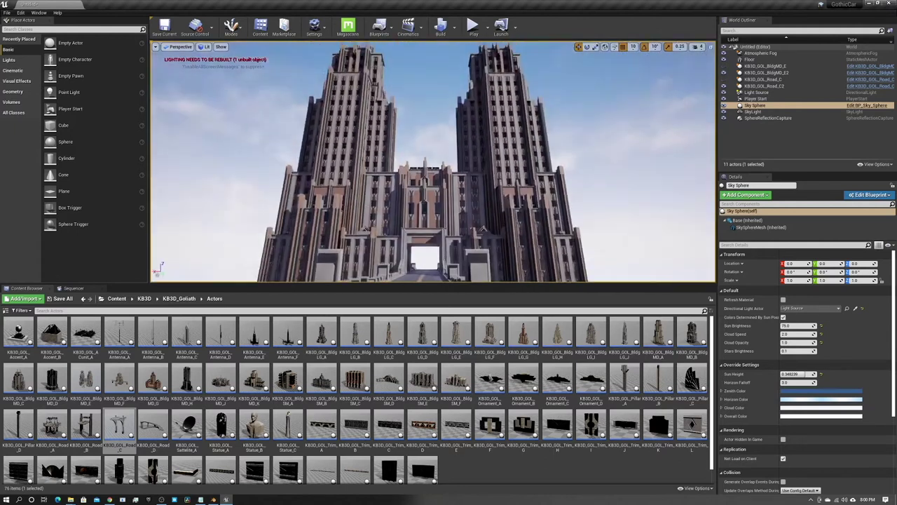
click(156, 47)
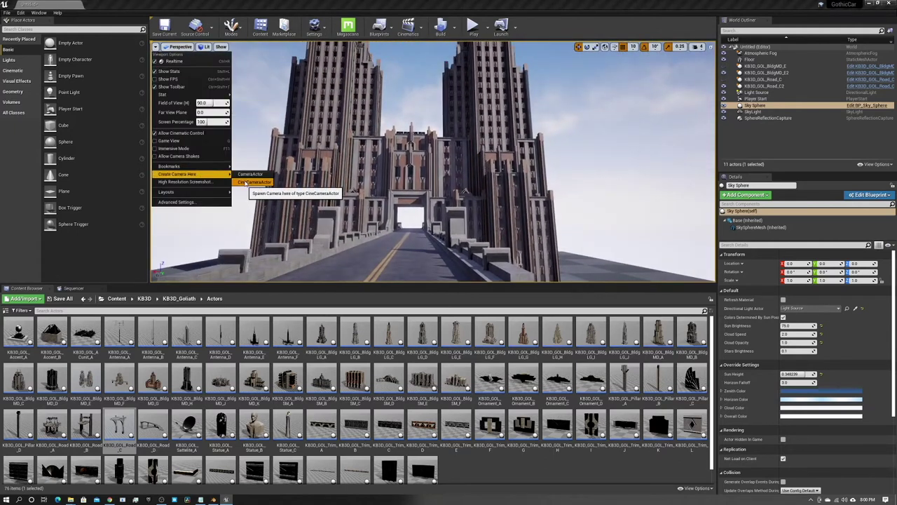
click(210, 174)
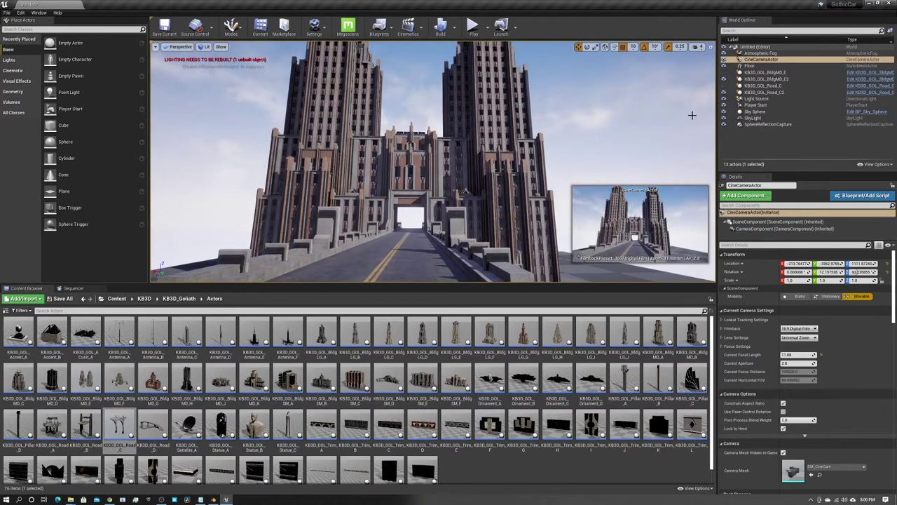
Step: Review the SkyLight's settings, including its cubemap
click(751, 118)
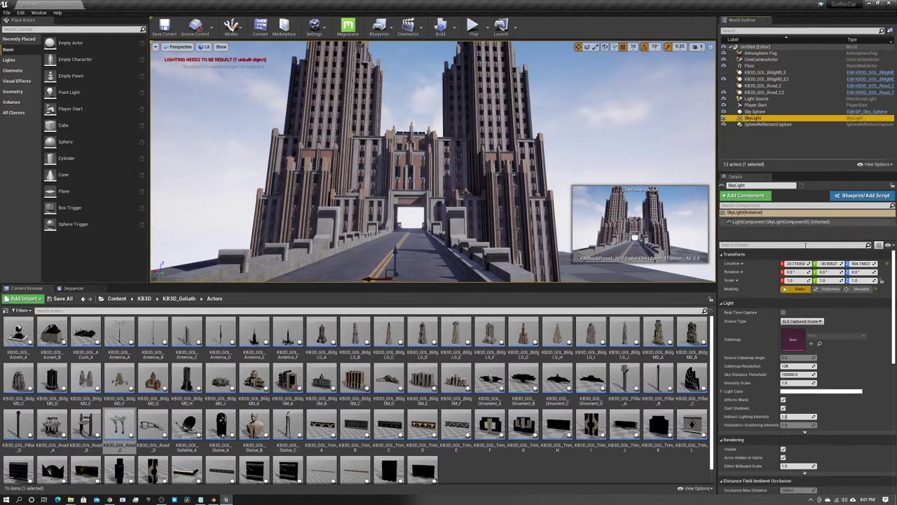
scroll(859, 405, down, 3)
scroll(858, 405, up, 4)
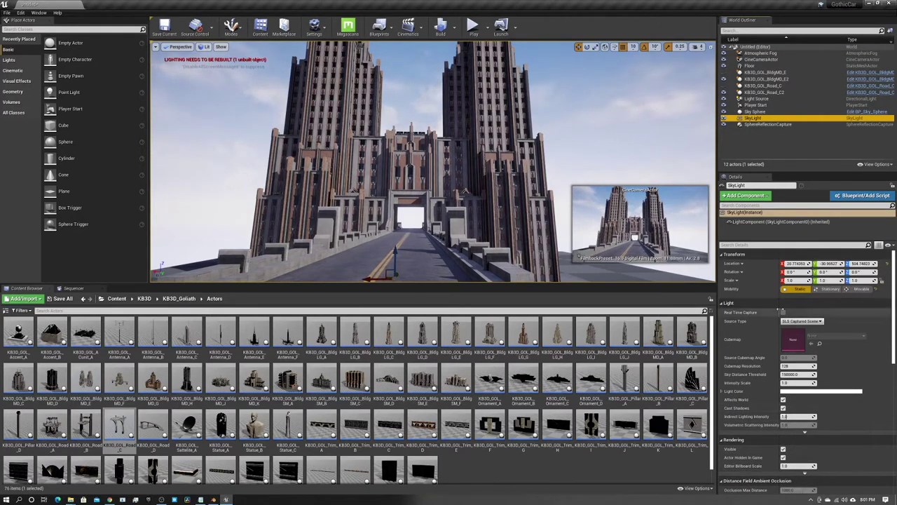
click(806, 337)
scroll(840, 339, down, 2)
scroll(840, 339, down, 2)
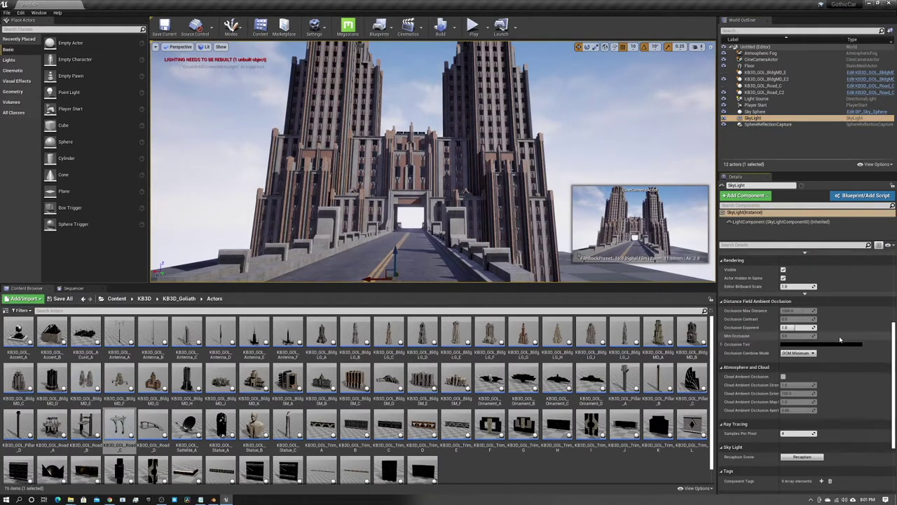
scroll(841, 339, down, 1)
scroll(840, 339, down, 1)
scroll(840, 339, up, 6)
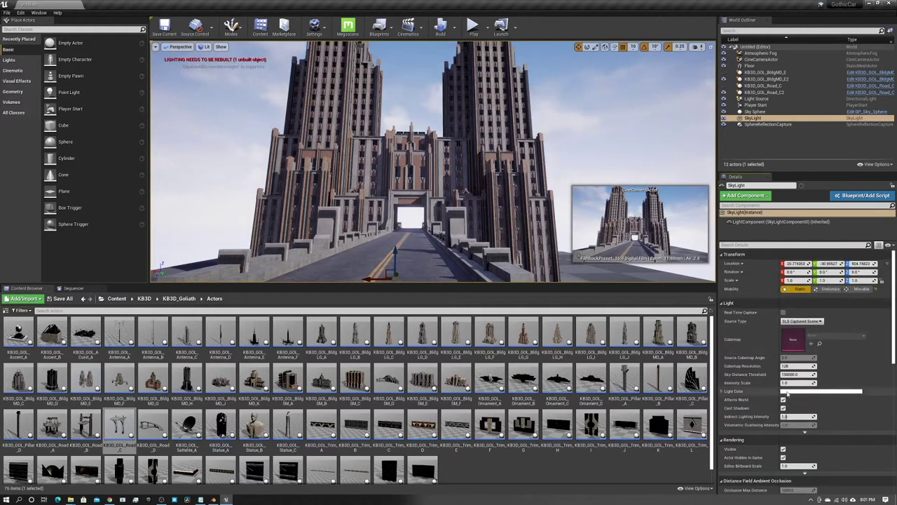
Step: Raise the Sky Sphere's Stars Brightness and rebuild the lighting
click(752, 112)
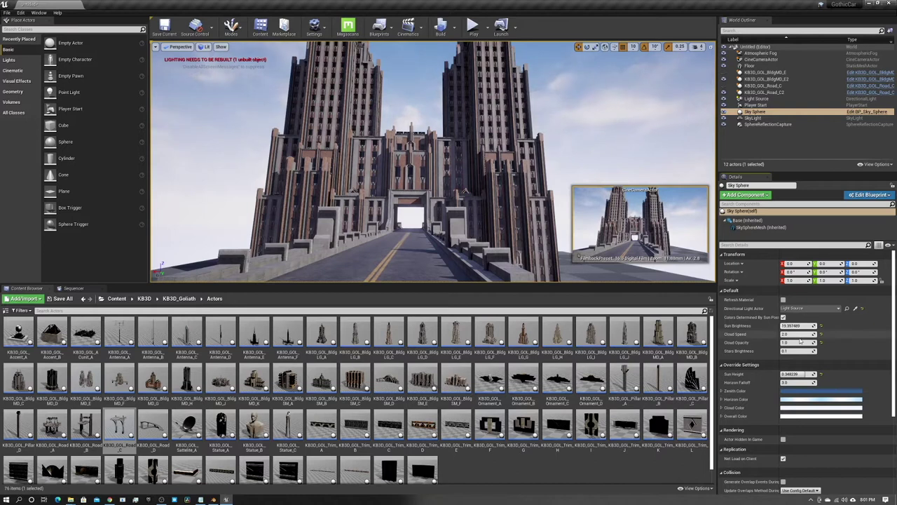
drag(798, 351, 820, 351)
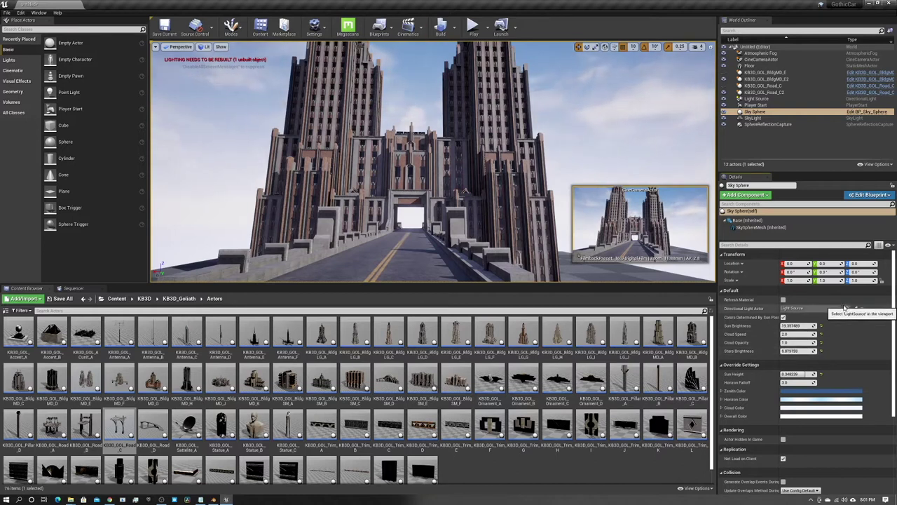
click(440, 28)
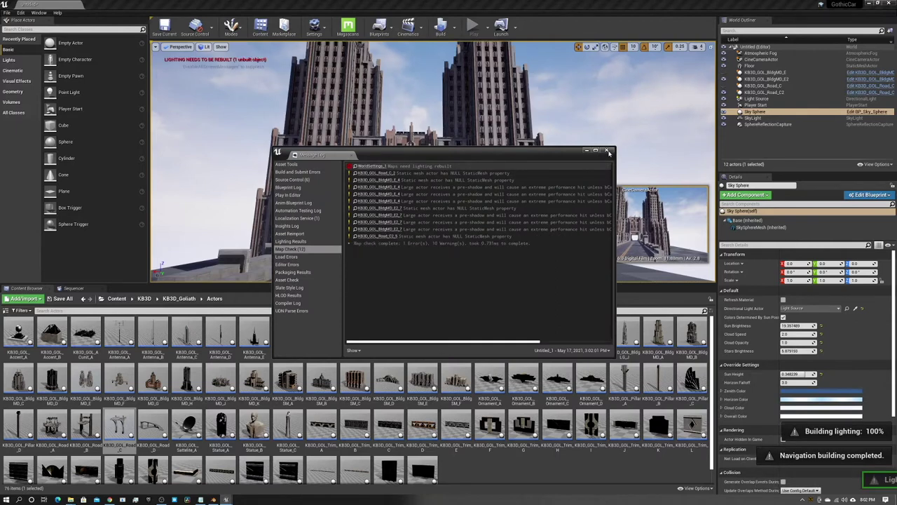
click(609, 151)
Step: Turn the directional sun light's intensity down to near 0 lux
click(756, 98)
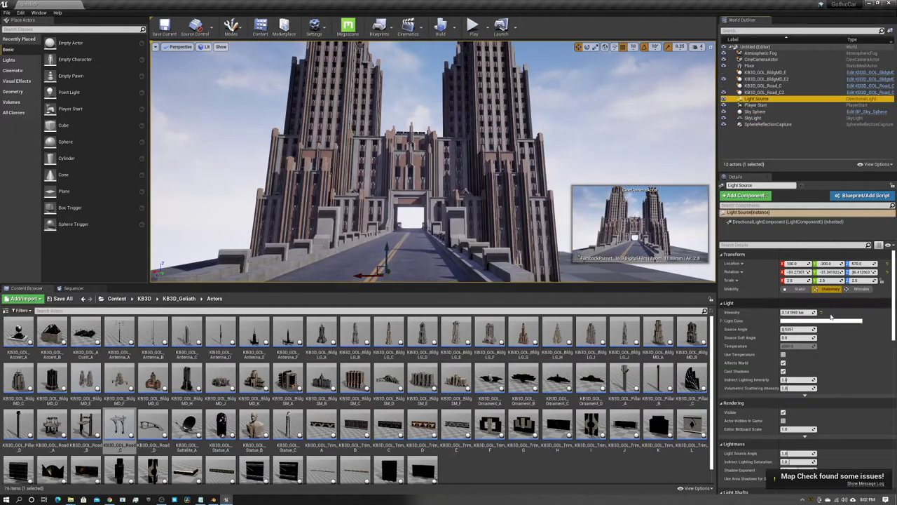
drag(798, 312, 743, 312)
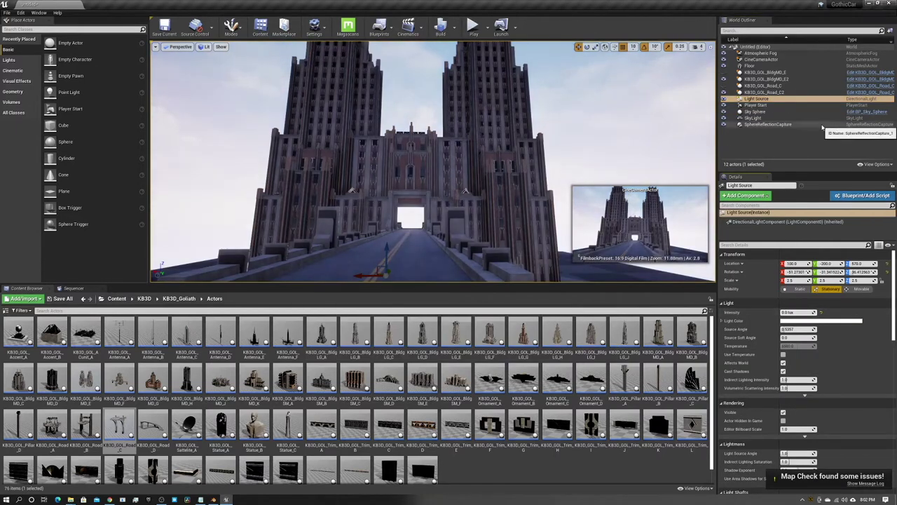
click(760, 52)
Step: Tune the Atmospheric Fog's start distance, density and ground offset, fog multiplier about 2.4
drag(798, 329, 820, 328)
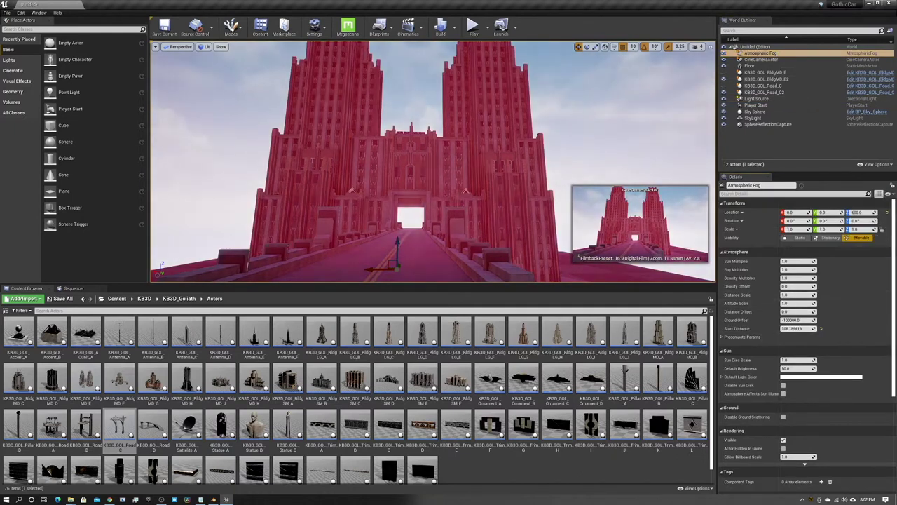
mouse_move(797, 269)
mouse_down()
mouse_move(813, 269)
mouse_move(784, 278)
mouse_up()
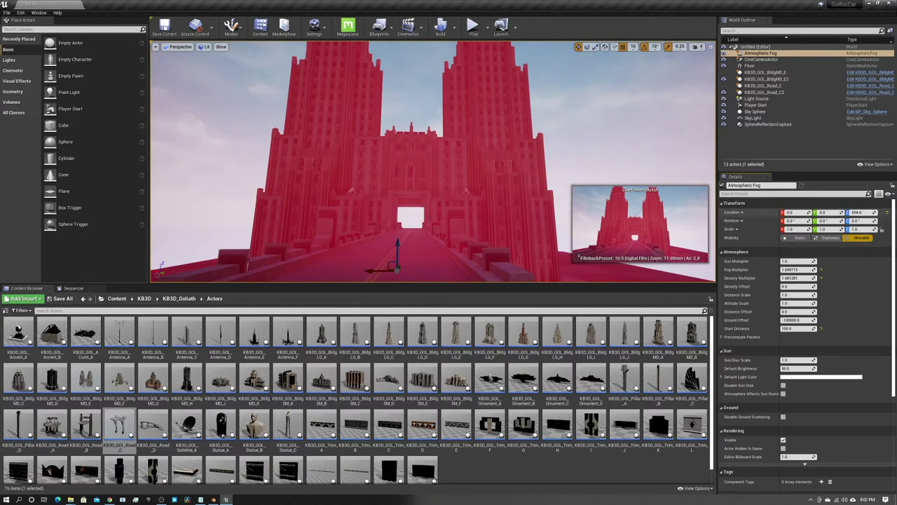
drag(802, 319, 799, 309)
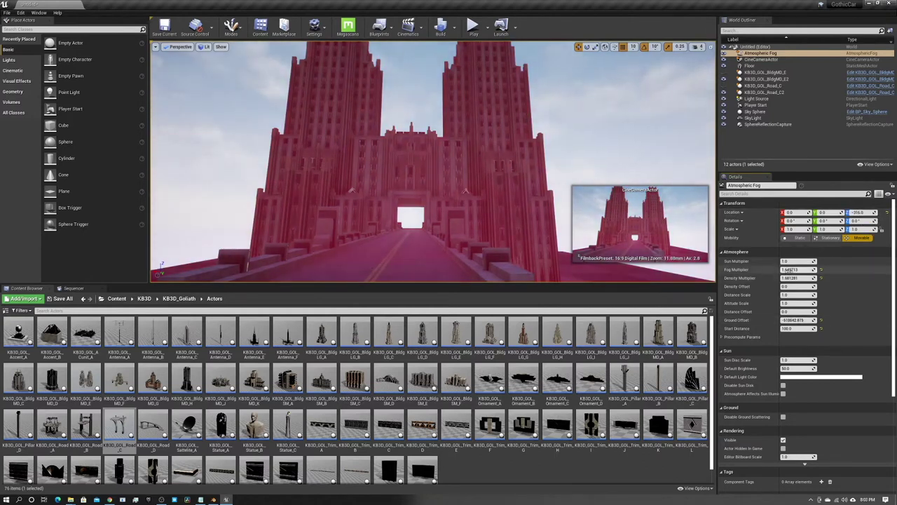
mouse_move(799, 269)
mouse_down()
mouse_move(823, 269)
mouse_move(794, 260)
mouse_up()
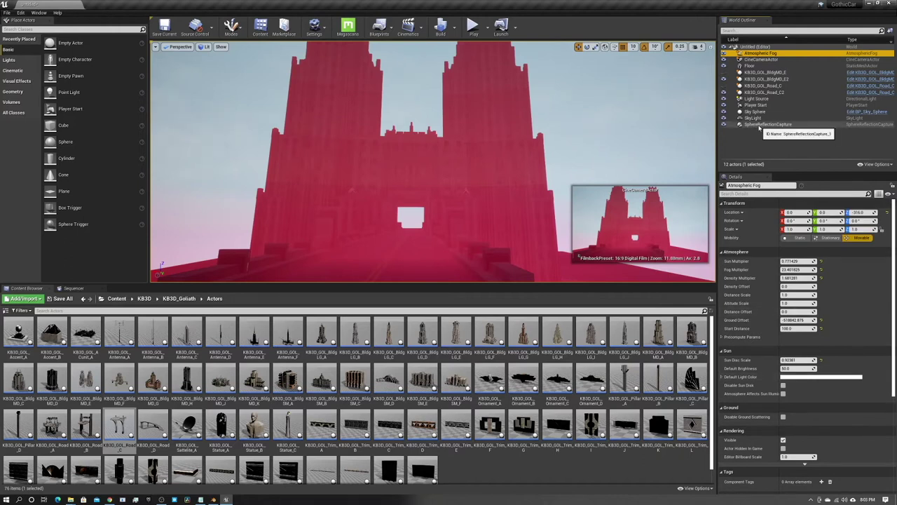
Step: Lower the Sky Sphere's Sun Brightness to about 10.35
click(783, 393)
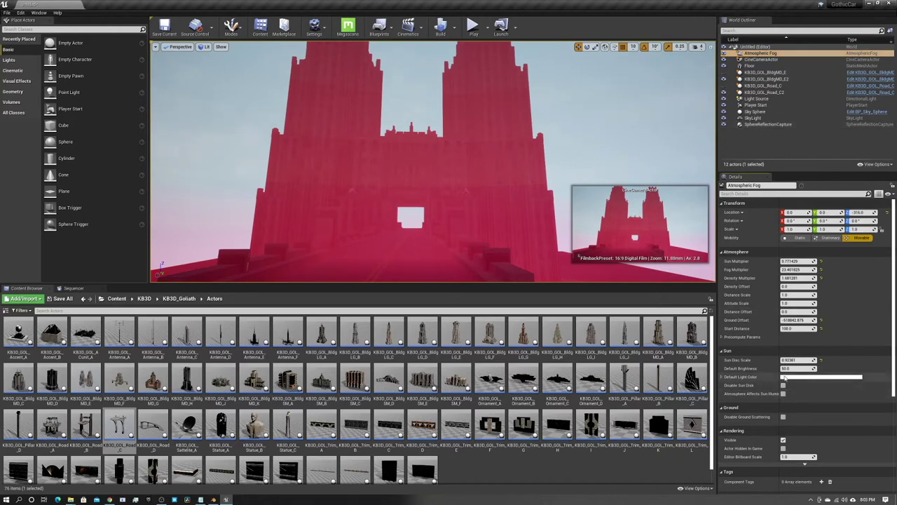
click(755, 112)
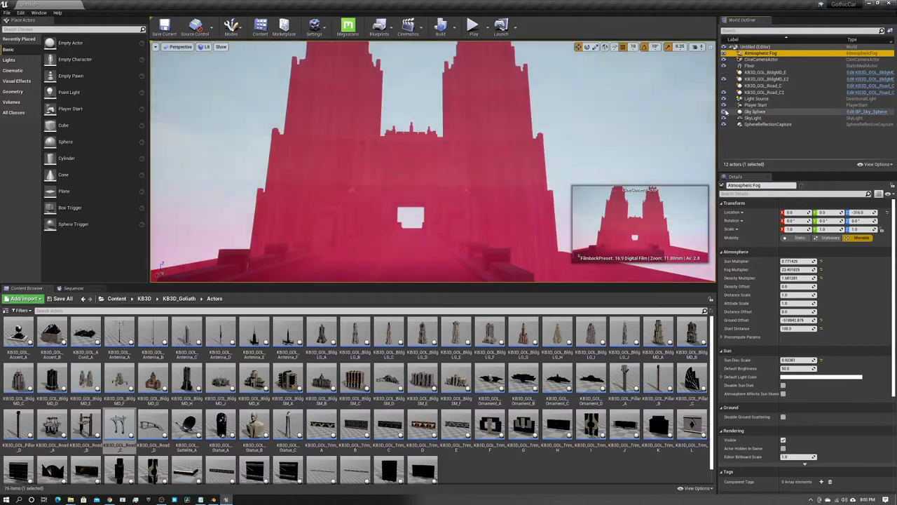
click(789, 334)
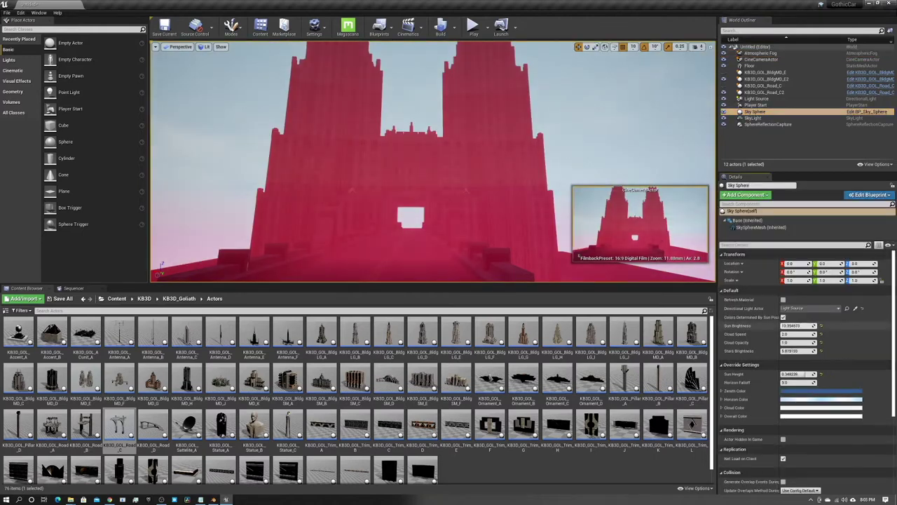
Step: Nudge the Sky Sphere's Sun Brightness and rebuild the level
drag(793, 325, 812, 325)
scroll(812, 331, down, 2)
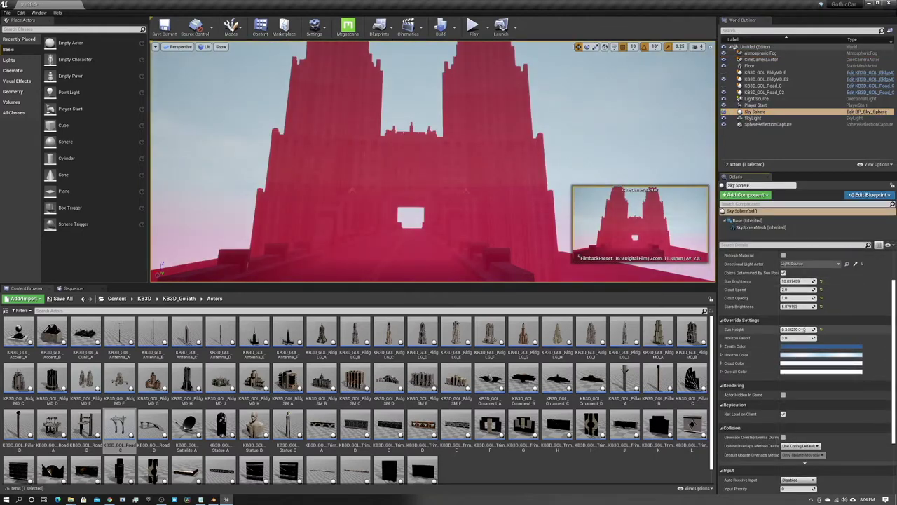
scroll(804, 329, down, 1)
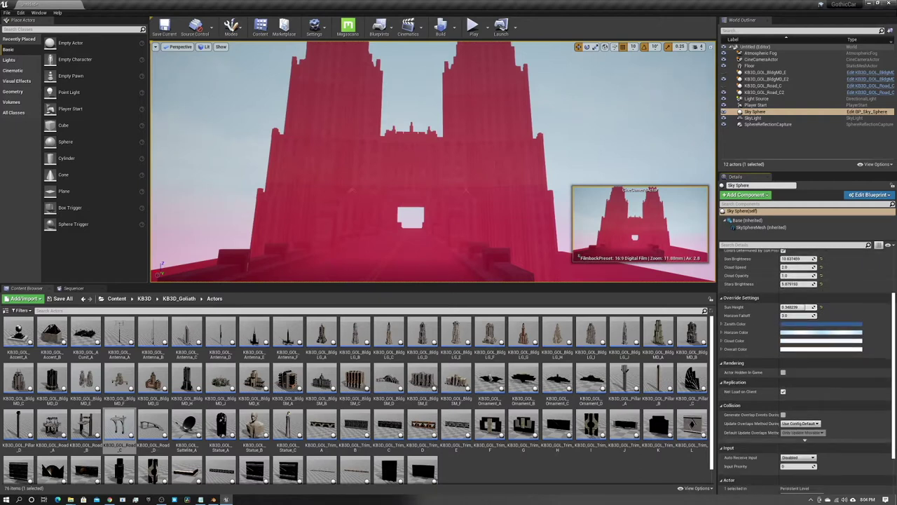
click(440, 28)
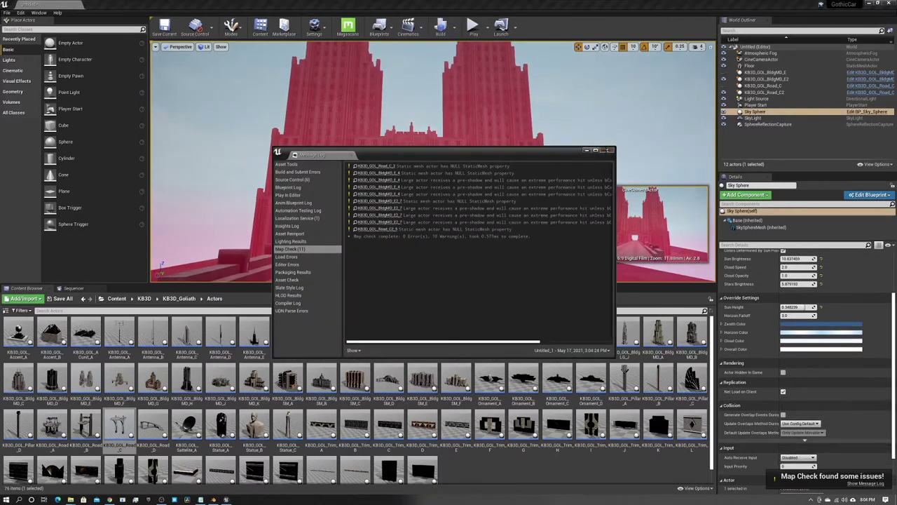
click(607, 150)
Step: Delete the SkyLight from the level
click(753, 118)
scroll(865, 297, down, 2)
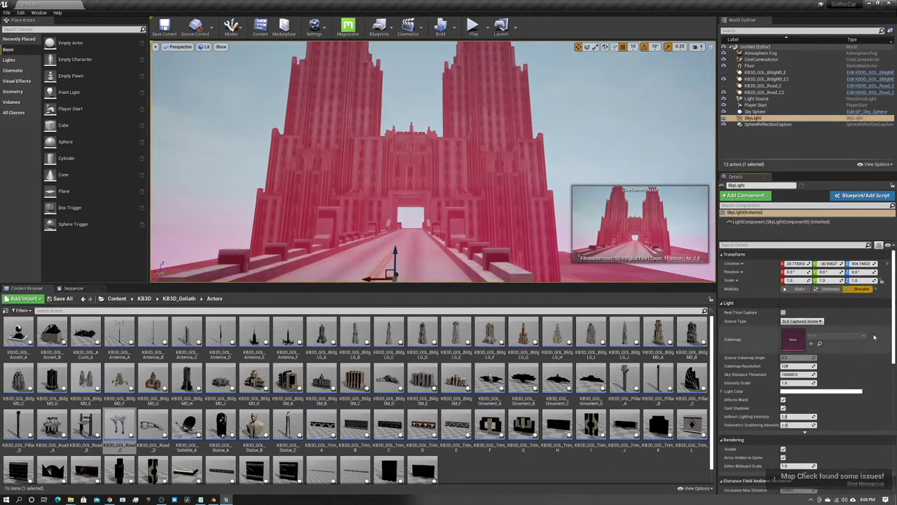
scroll(865, 297, down, 3)
scroll(865, 297, down, 3)
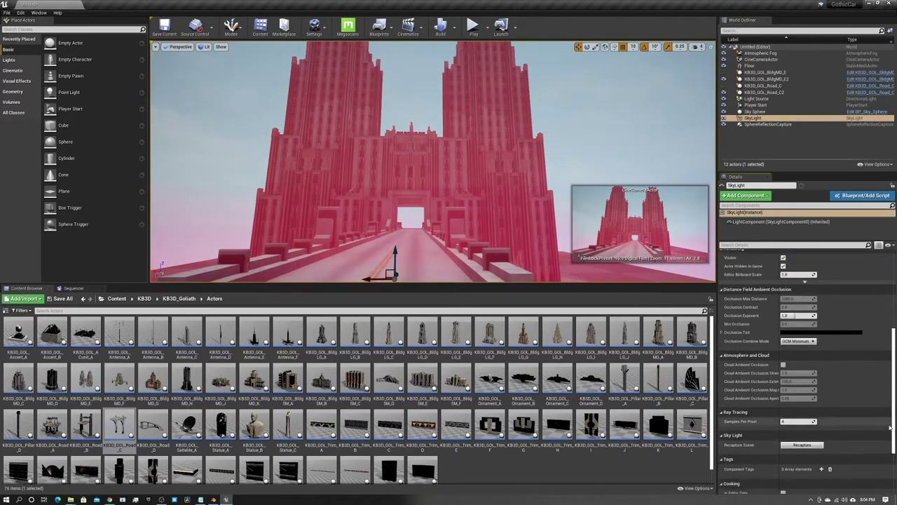
scroll(889, 427, up, 6)
scroll(889, 427, up, 2)
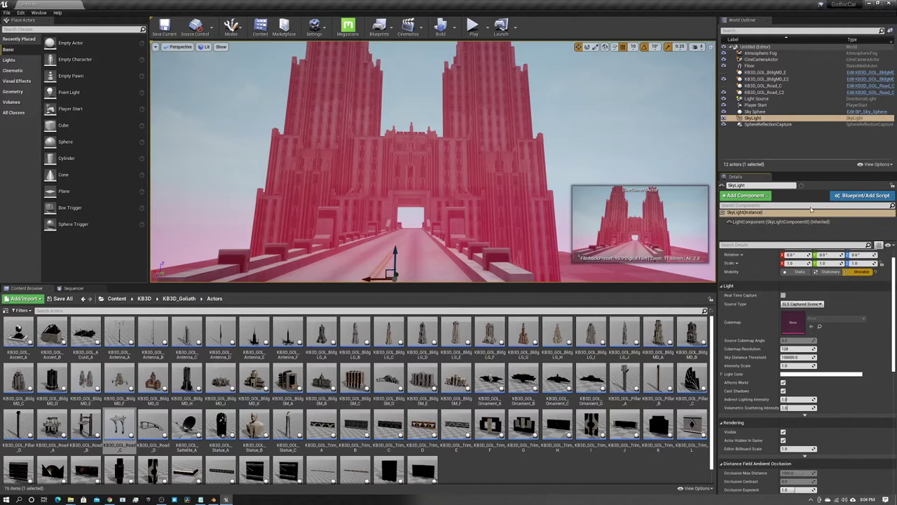
key(Delete)
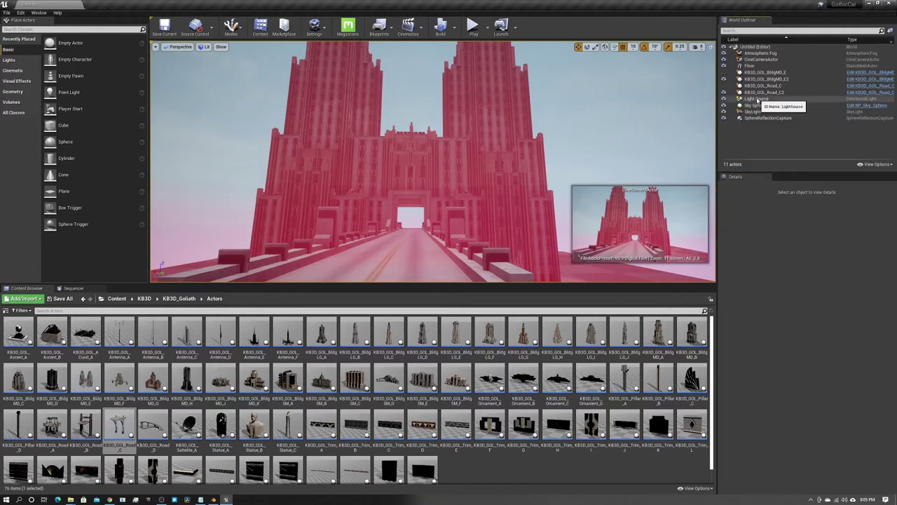
Step: Set the Atmospheric Fog's distance offset to about 26.5 and sun multiplier to about 0.47
click(761, 53)
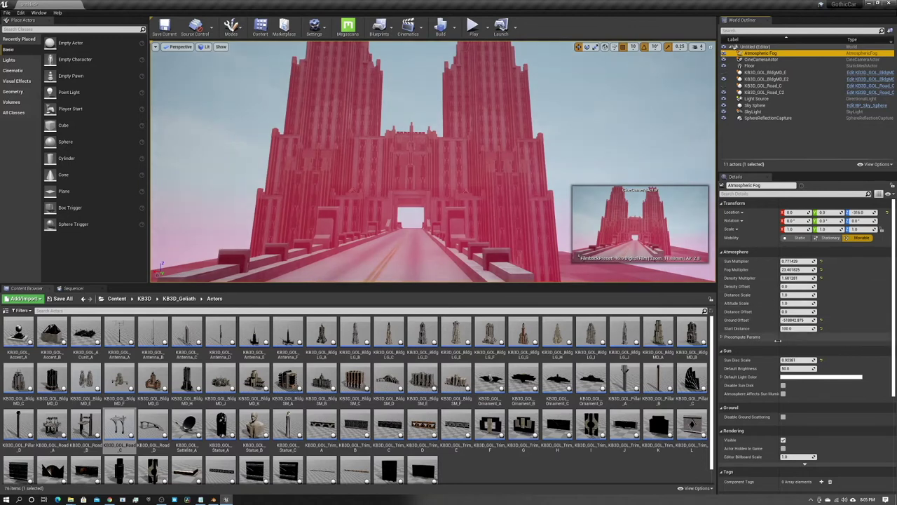
click(722, 377)
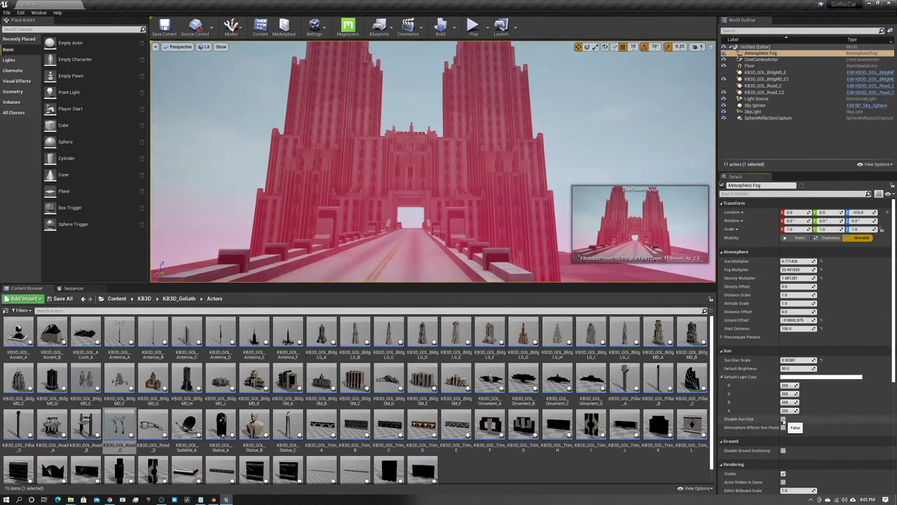
click(722, 376)
mouse_move(797, 311)
mouse_down()
mouse_move(813, 312)
mouse_move(799, 311)
mouse_up()
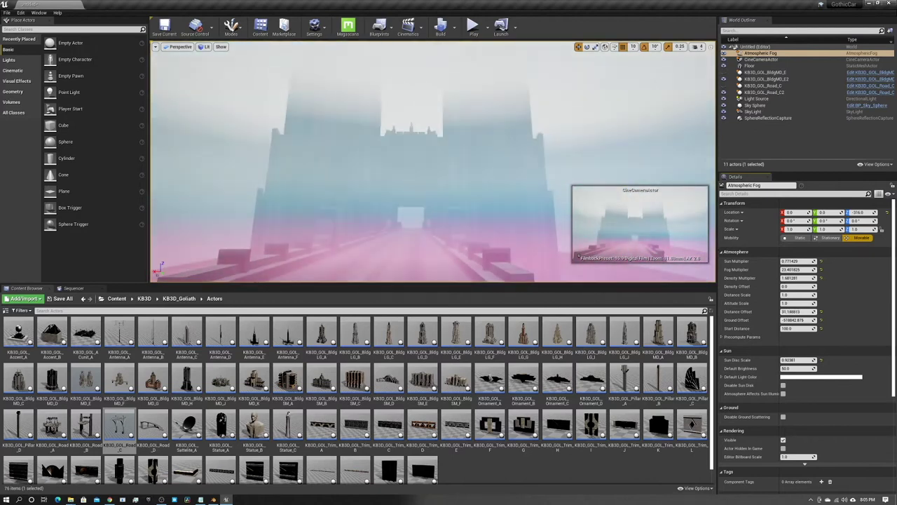
mouse_move(797, 261)
mouse_down()
mouse_move(785, 260)
mouse_move(785, 278)
mouse_up()
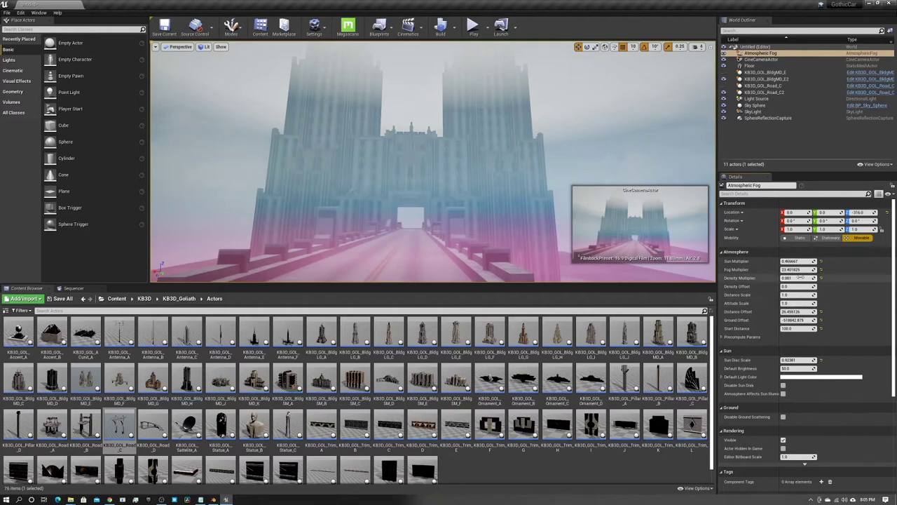
Step: Give the cine camera a 12mm Prime f/2.8 lens and adjust its rotation to reframe
click(760, 59)
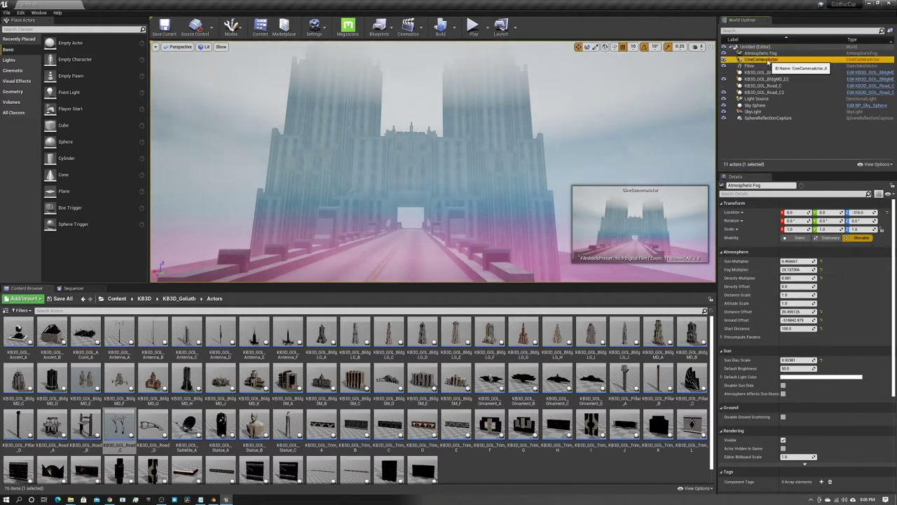
click(814, 327)
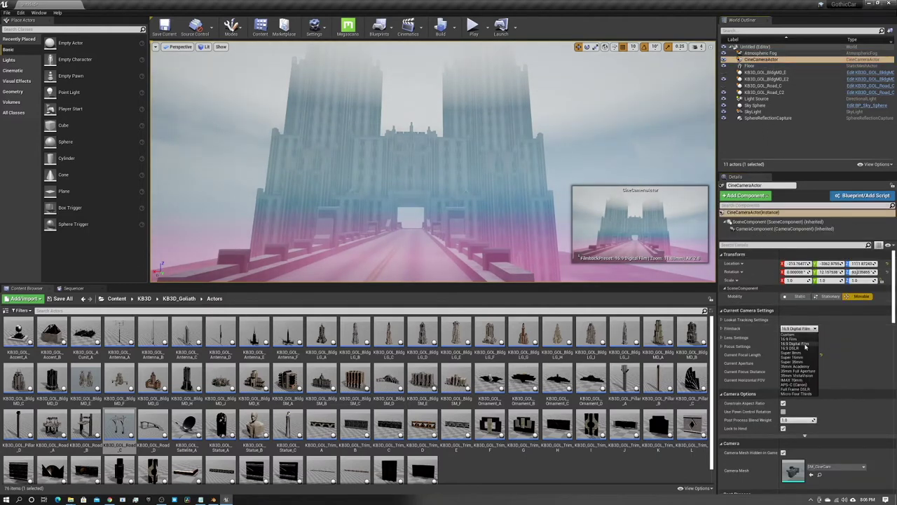
click(805, 345)
click(799, 337)
click(795, 355)
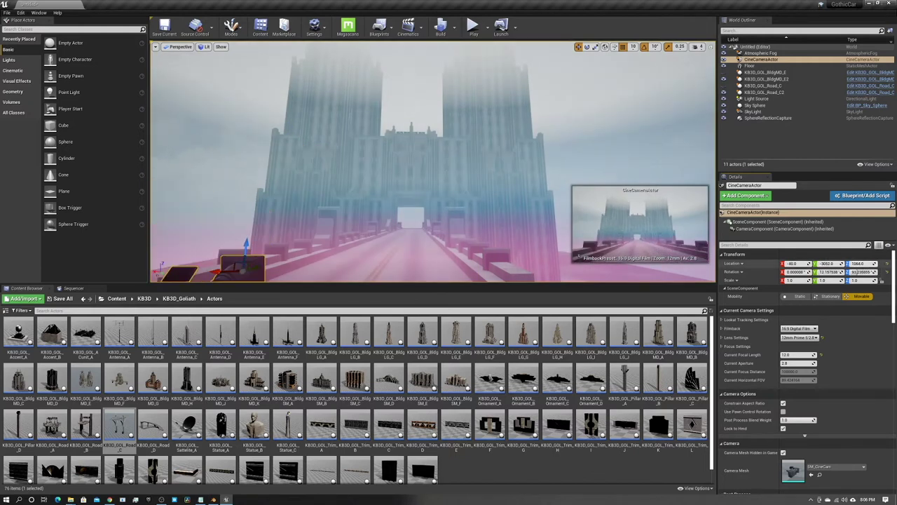
drag(862, 272, 834, 272)
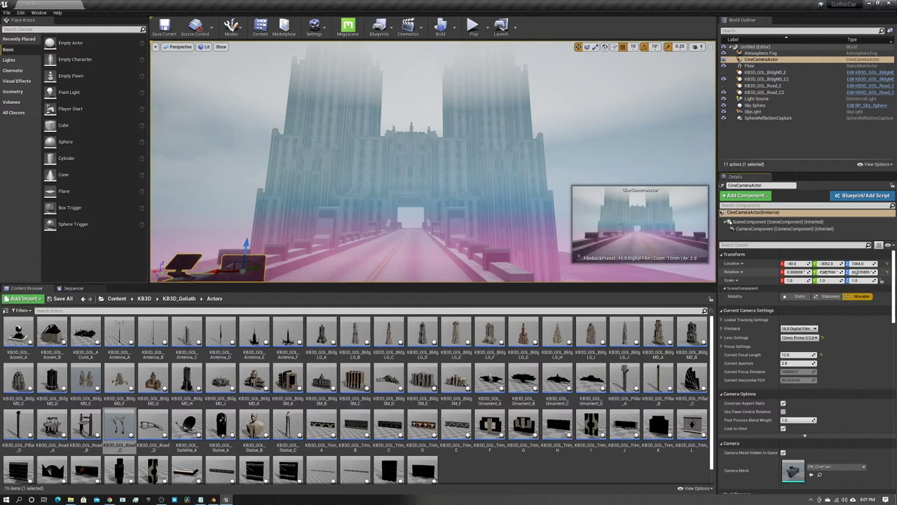
Step: Place cool-car from Content/car onto the middle of the bridge road, moved toward the camera
click(117, 299)
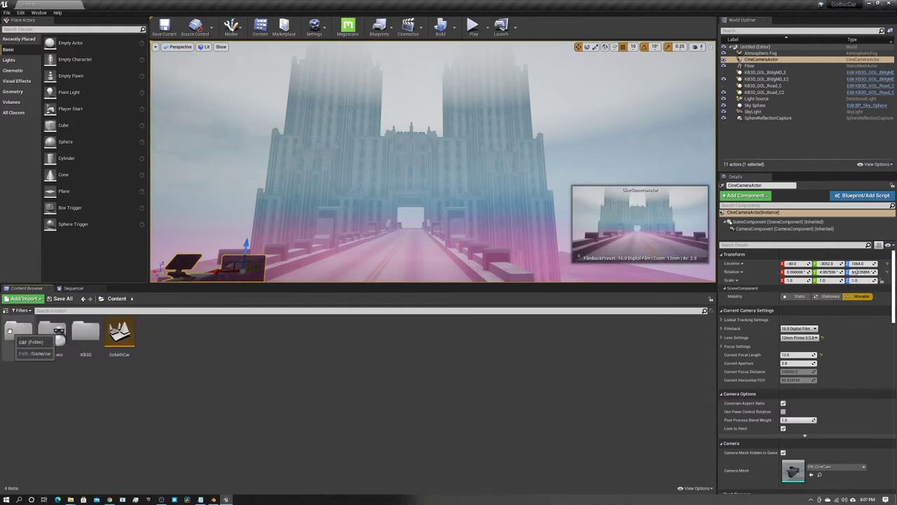
double_click(28, 332)
drag(256, 378, 370, 260)
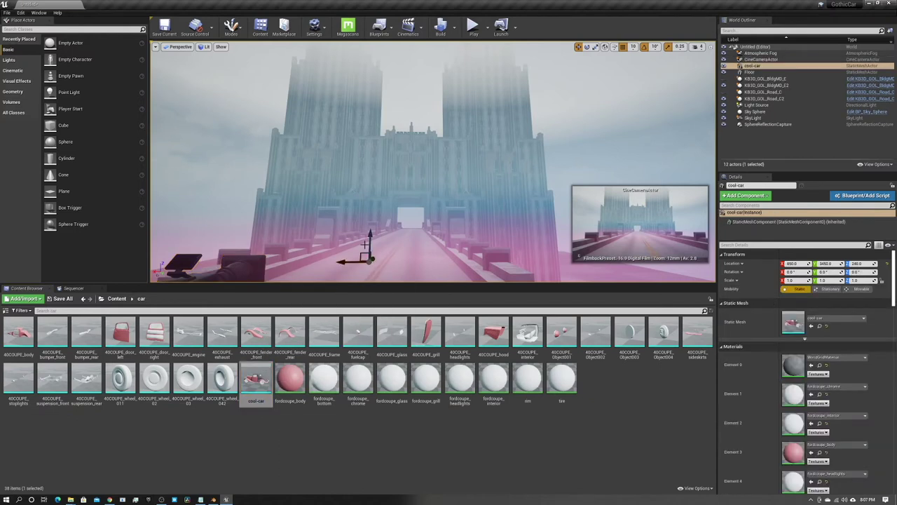
scroll(376, 258, up, 2)
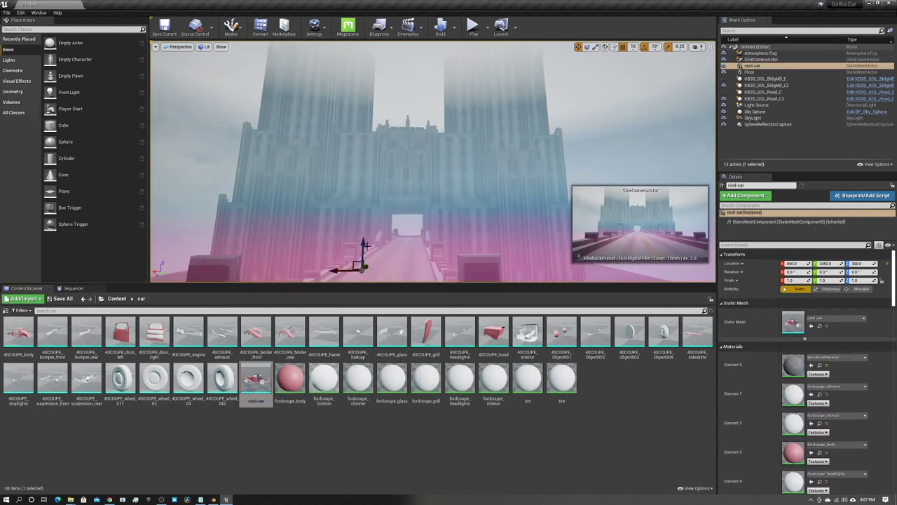
mouse_move(258, 275)
mouse_down()
mouse_move(406, 244)
mouse_move(404, 261)
mouse_up()
scroll(392, 245, down, 3)
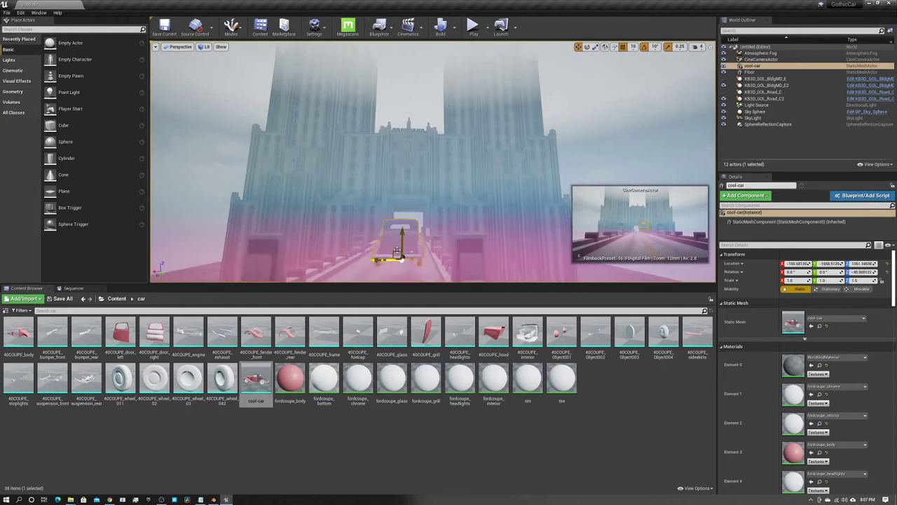
scroll(403, 224, down, 3)
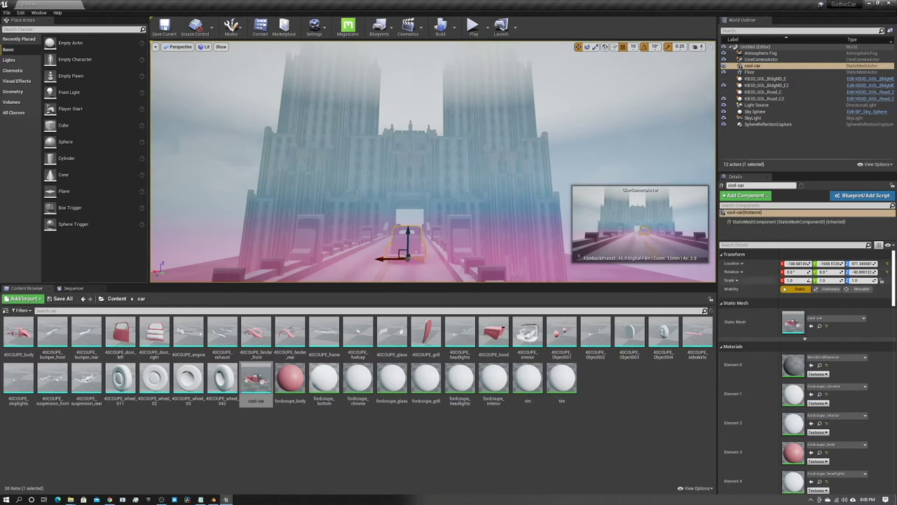
drag(407, 245, 403, 281)
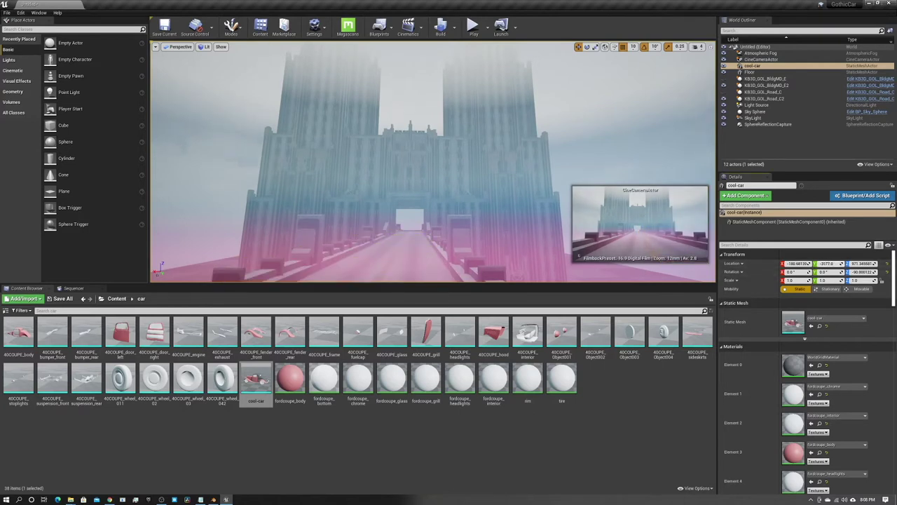
Step: Create a new level sequence named Car1 in a new Sequences folder
click(74, 288)
click(408, 29)
click(435, 43)
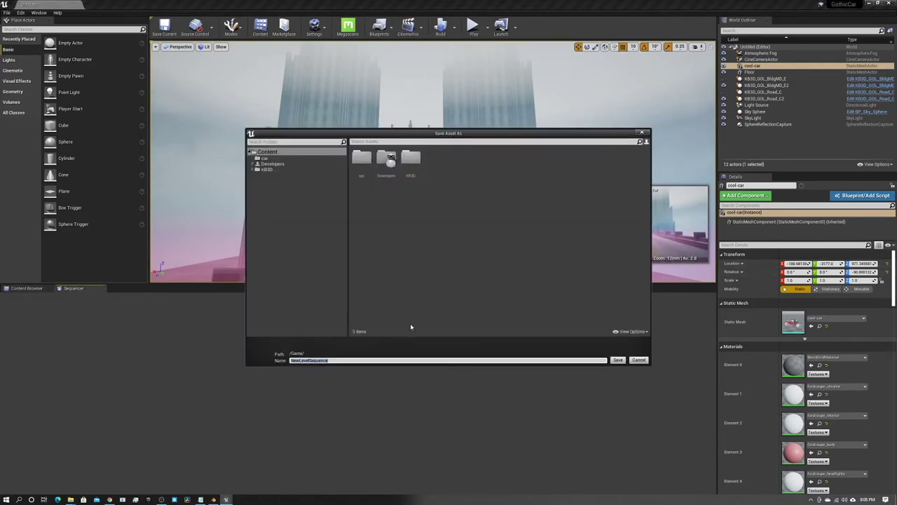
right_click(412, 216)
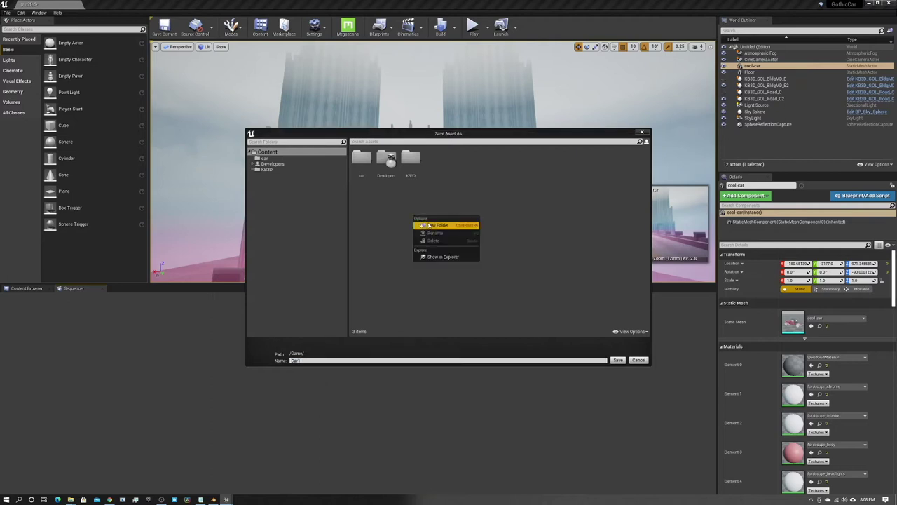
click(435, 224)
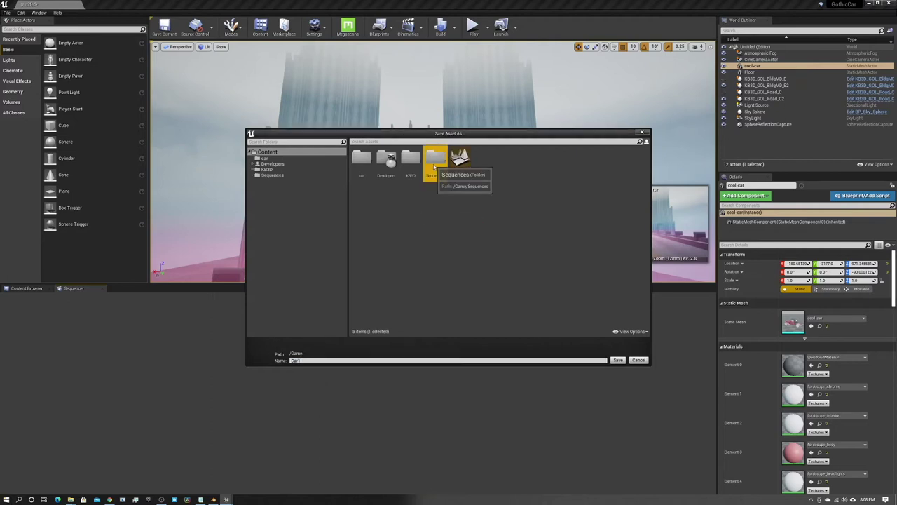
double_click(435, 166)
click(616, 359)
Step: Add the CineCameraActor to the Car1 sequence
click(19, 307)
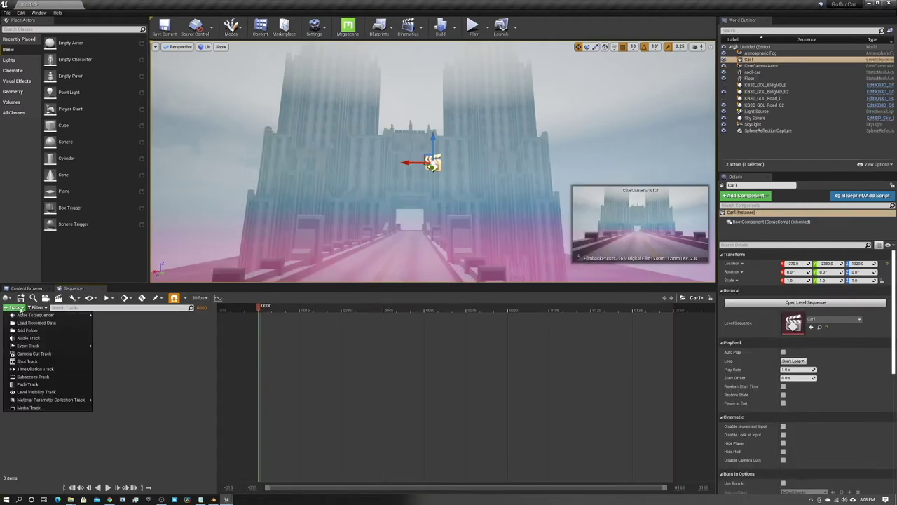
mouse_move(42, 315)
click(126, 354)
click(14, 307)
mouse_move(70, 317)
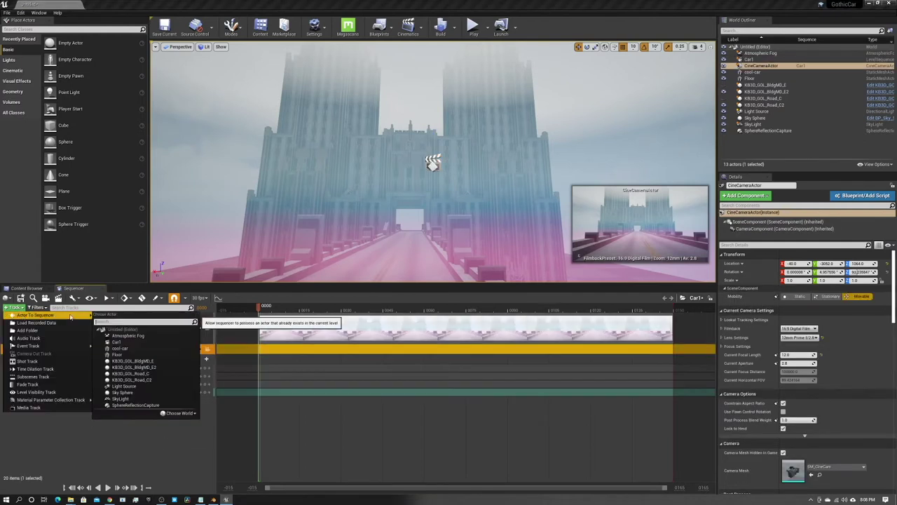
key(Escape)
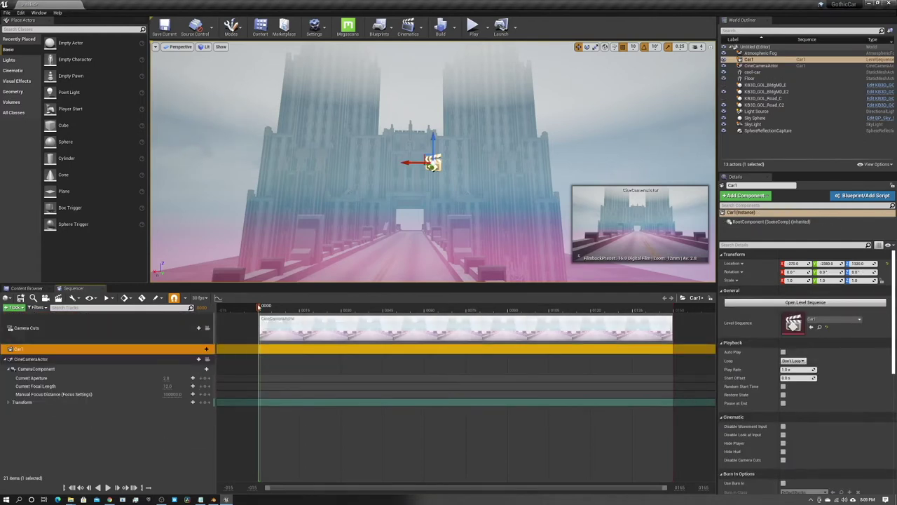
Step: Add a Transform track to Car1, preview the motion, then undo the keys
click(202, 349)
click(210, 392)
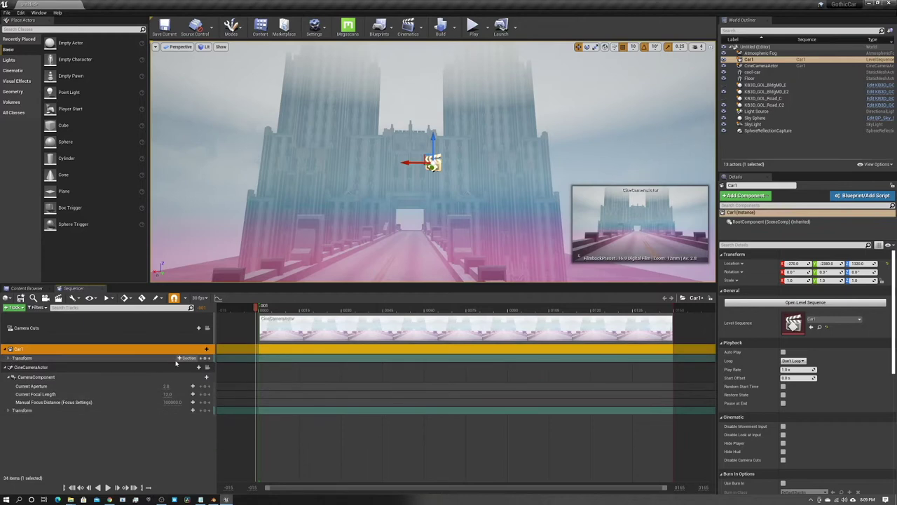
click(9, 358)
click(264, 309)
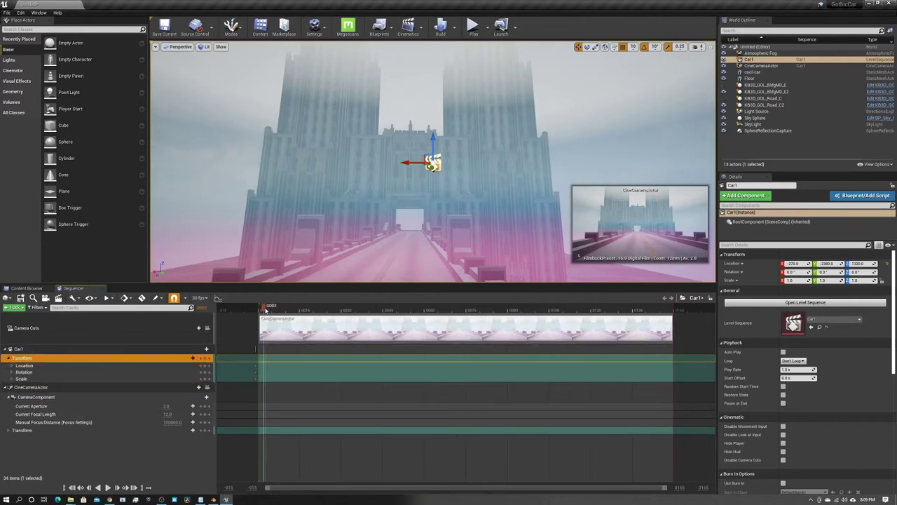
double_click(40, 366)
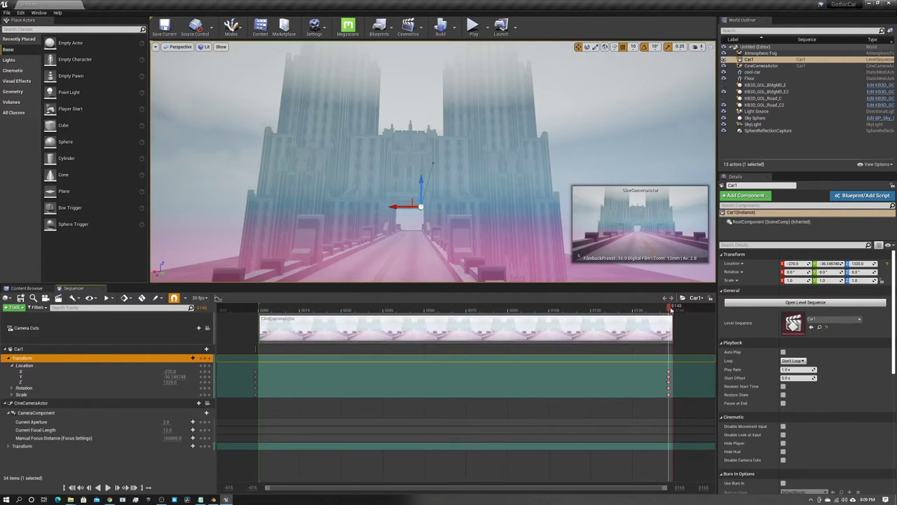
mouse_move(670, 309)
mouse_down()
mouse_move(331, 309)
mouse_move(301, 327)
mouse_move(257, 327)
mouse_up()
key(ctrl+z)
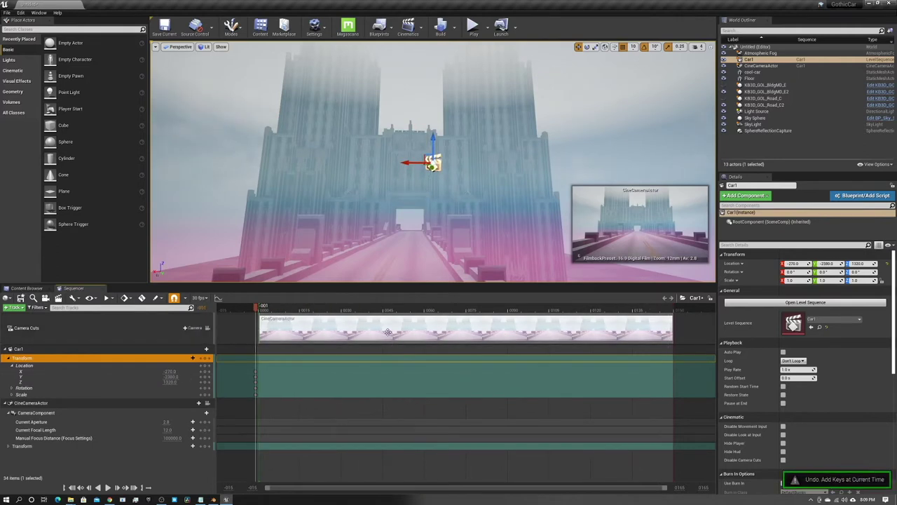
Step: Focus on the car in the viewport and delete the Car1 track
click(54, 351)
key(f)
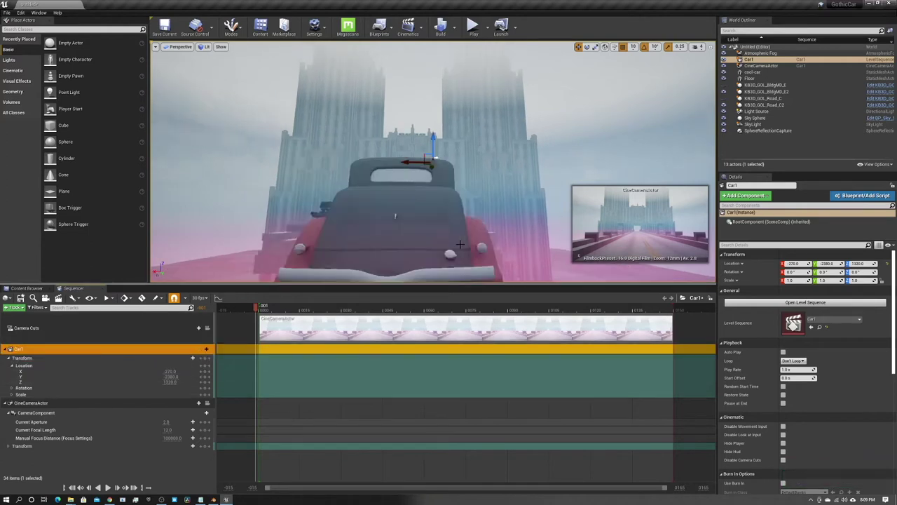
mouse_move(477, 239)
alt+mouse_down()
mouse_move(508, 248)
mouse_move(533, 161)
alt+mouse_up()
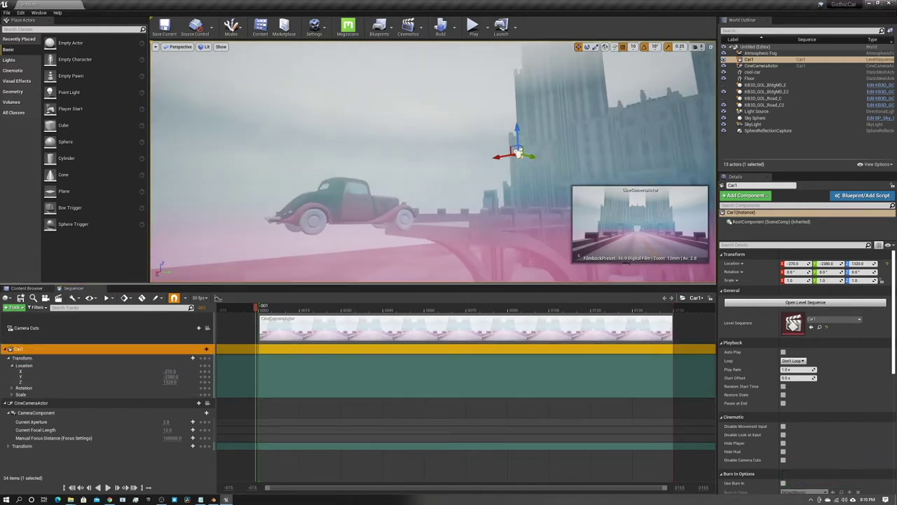
click(336, 200)
right_click(54, 349)
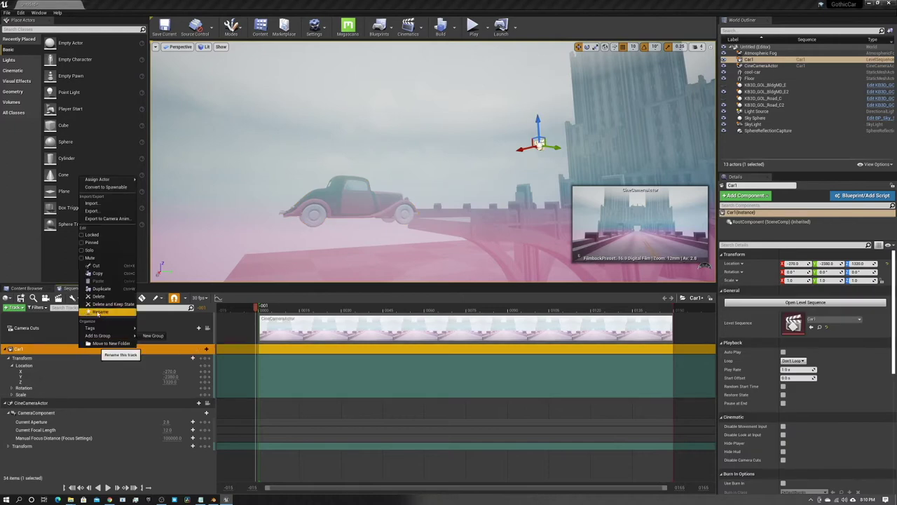
click(112, 311)
Step: Add cool-car to the sequence and show its Location keys, ending near Y 65078
click(14, 307)
mouse_move(28, 315)
click(119, 347)
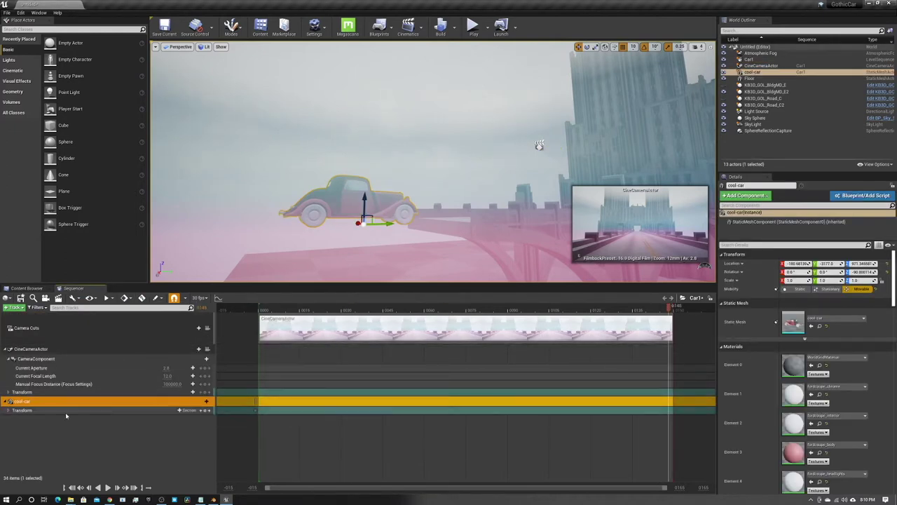
click(9, 410)
click(12, 417)
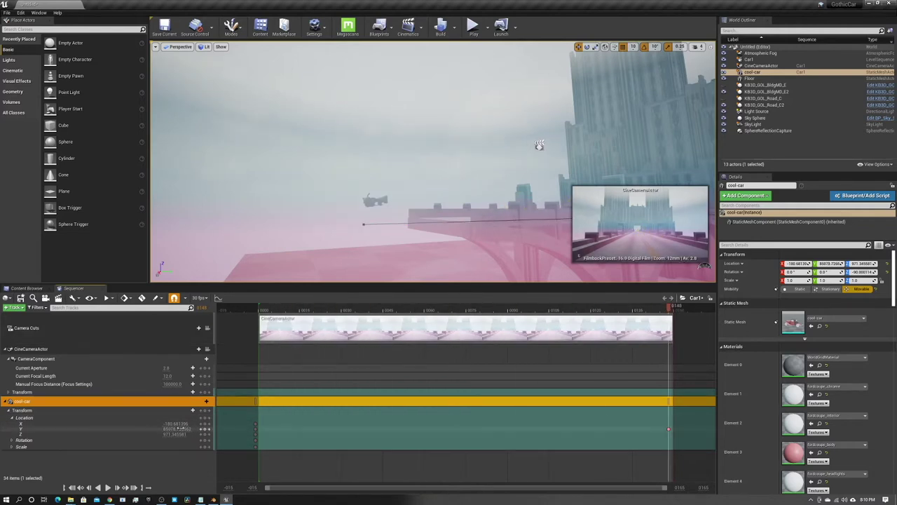
Step: Play the car animation through the Camera Cuts view and return to the first frame
key(Up)
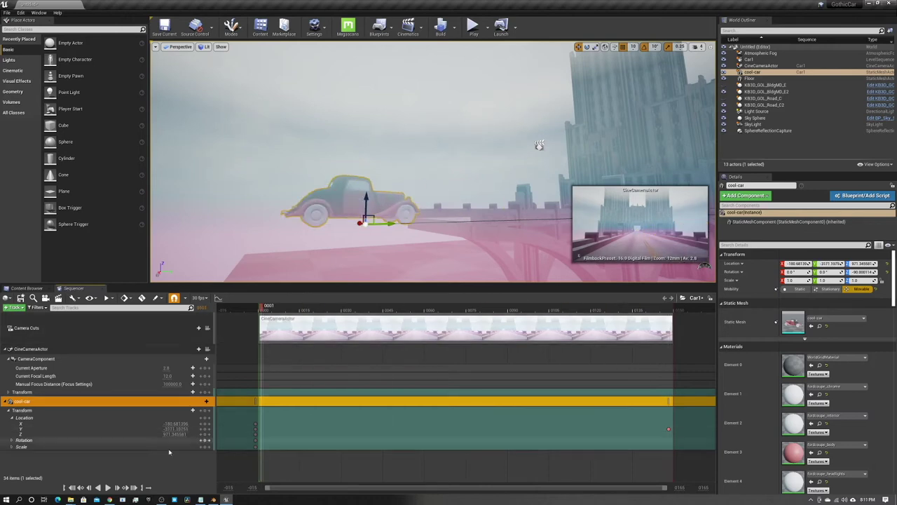
click(107, 487)
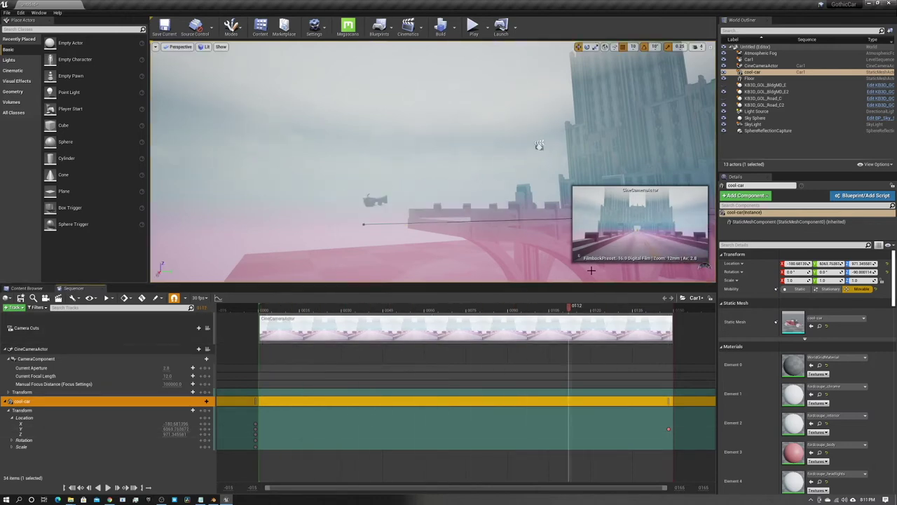
click(207, 328)
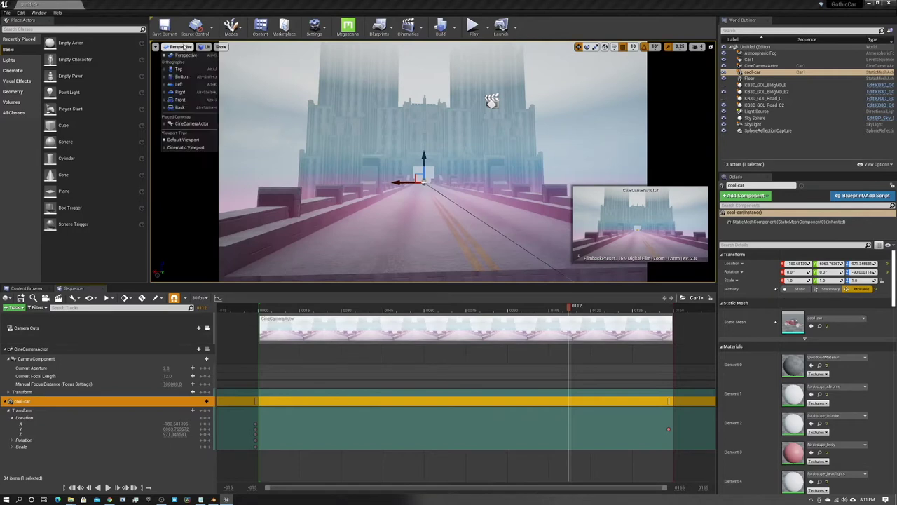
click(207, 328)
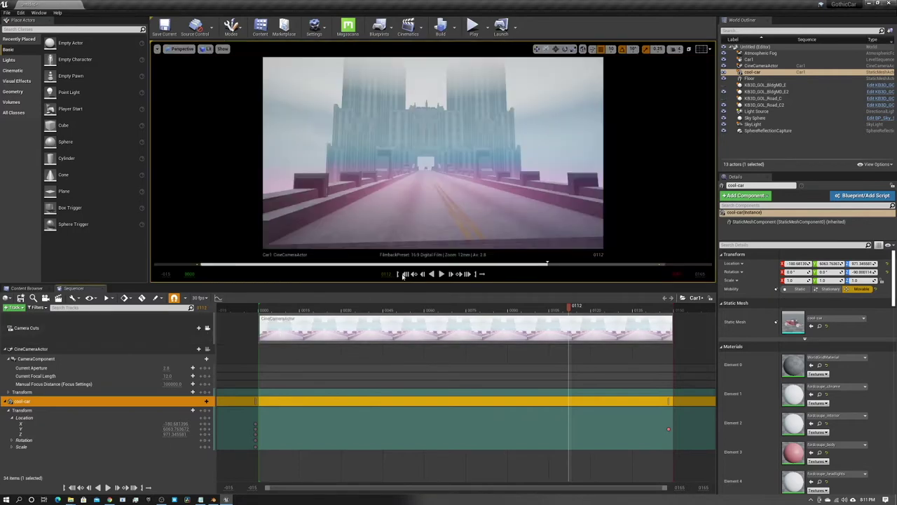
click(440, 274)
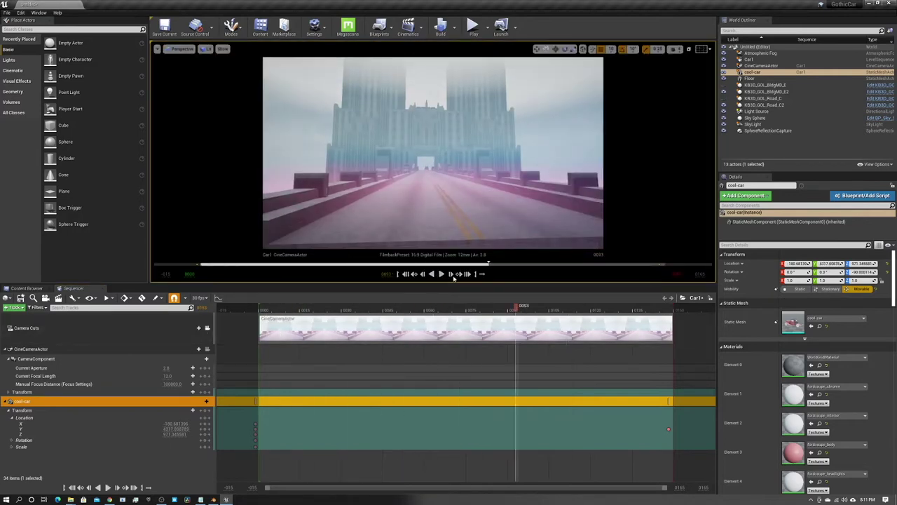
drag(517, 309, 260, 309)
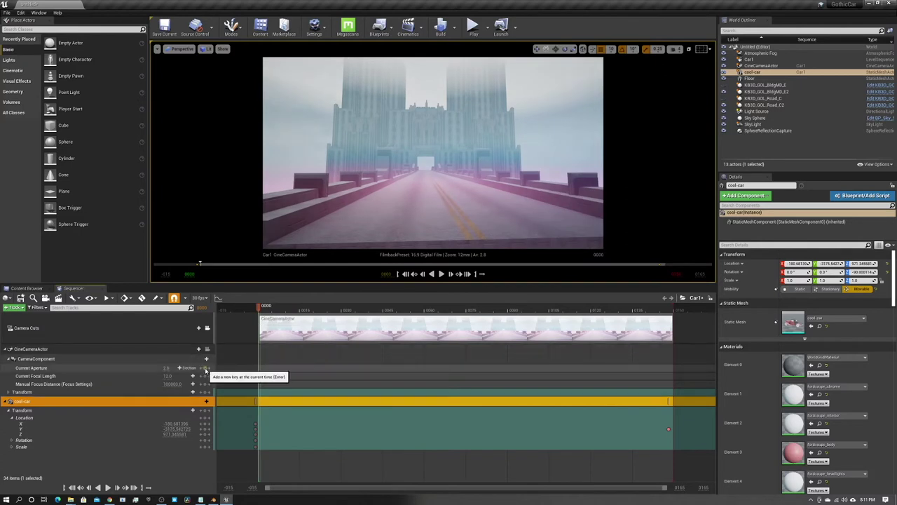
Step: Key the camera's transform at start and end, tilting Pitch up to about 37.7
click(206, 392)
click(669, 308)
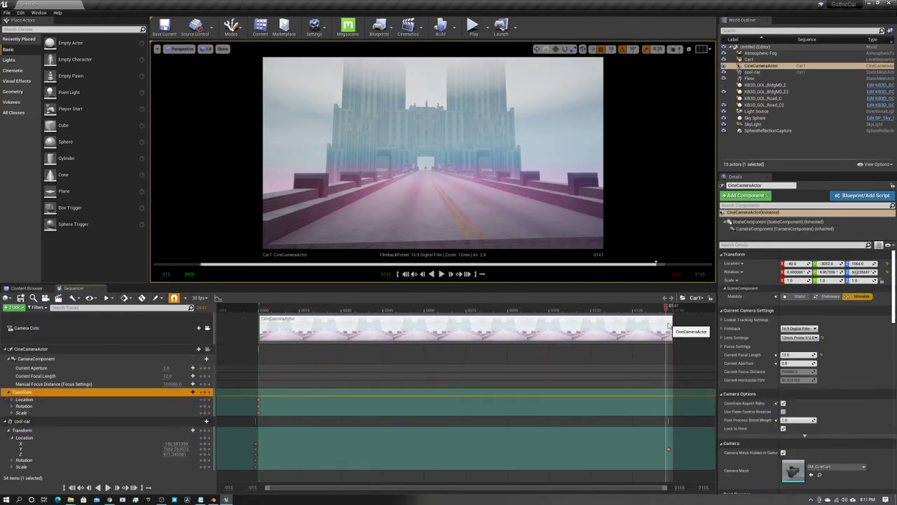
click(12, 398)
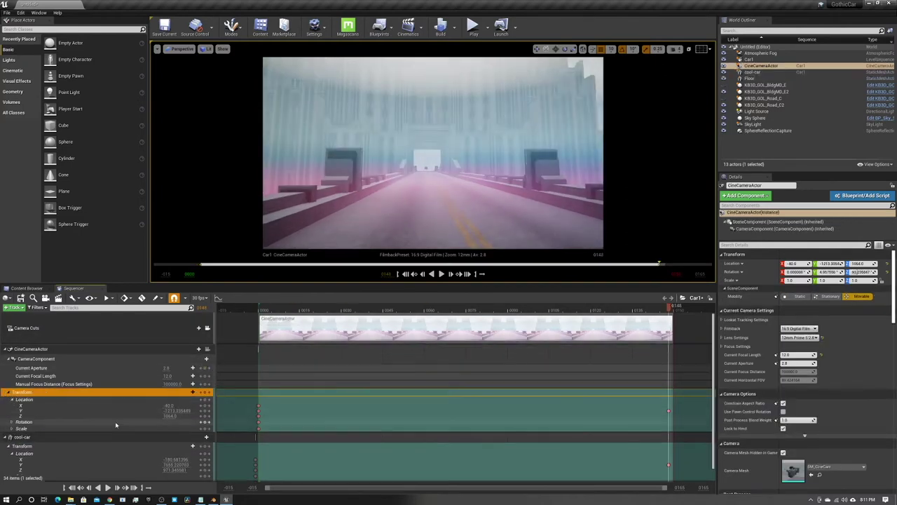
click(11, 422)
drag(168, 433, 203, 432)
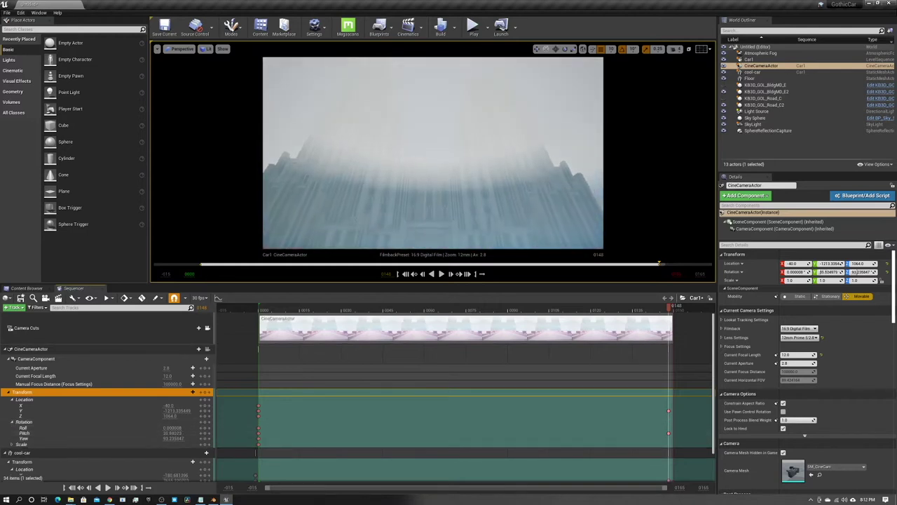
drag(670, 309, 261, 357)
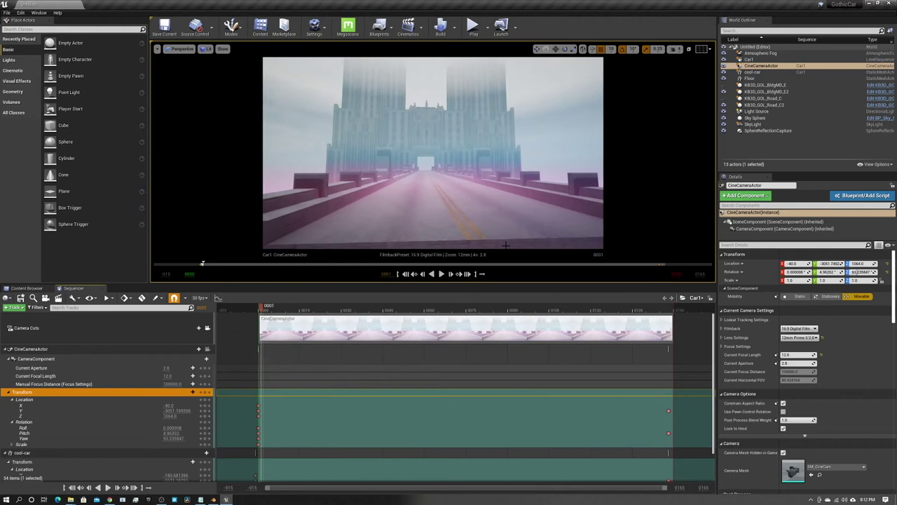
Step: Set the cine camera's metering mode to Manual with exposure compensation around 5.29
click(773, 113)
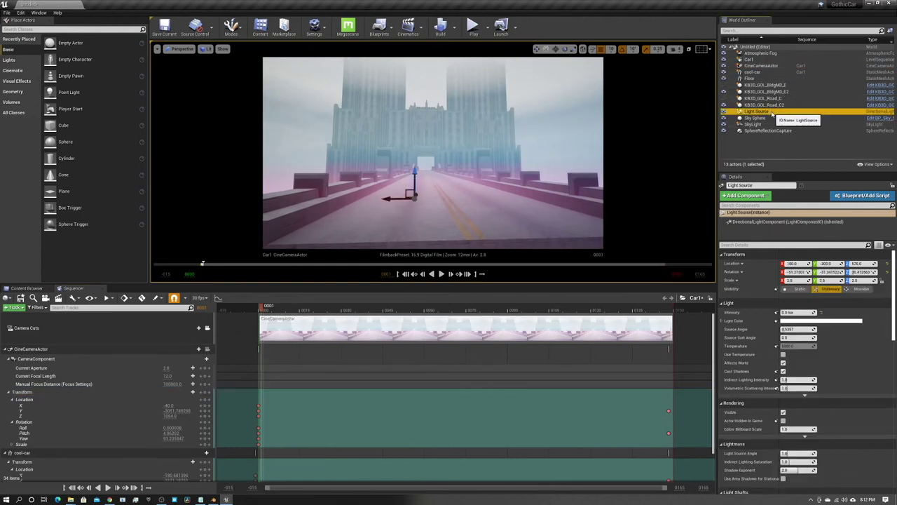
click(761, 65)
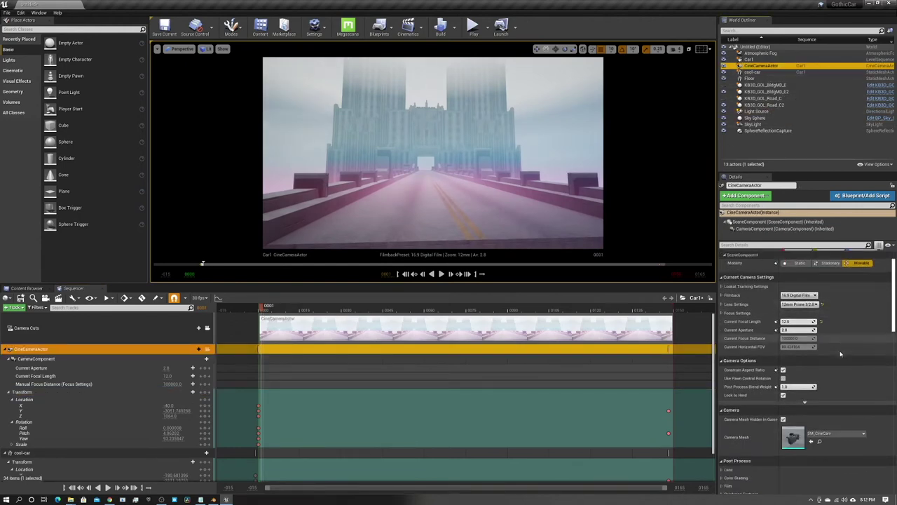
scroll(830, 351, down, 3)
click(726, 338)
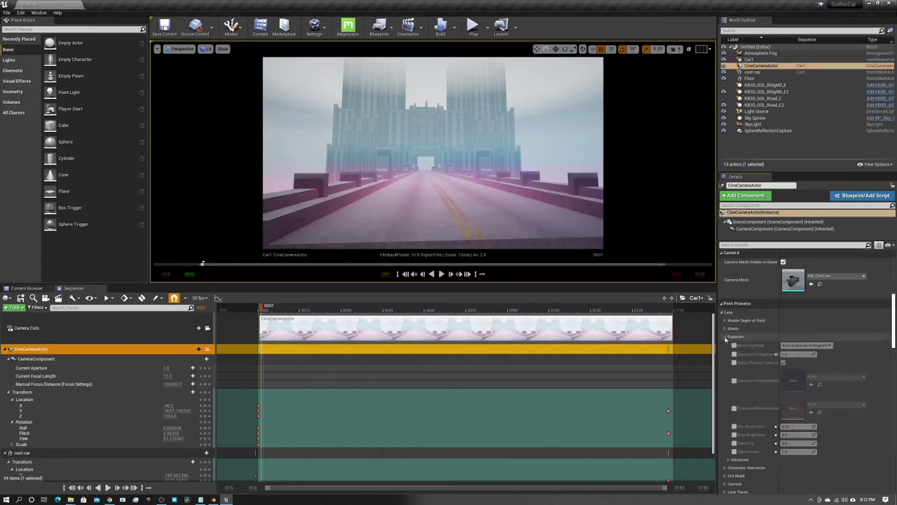
click(799, 344)
click(786, 362)
drag(787, 354, 824, 354)
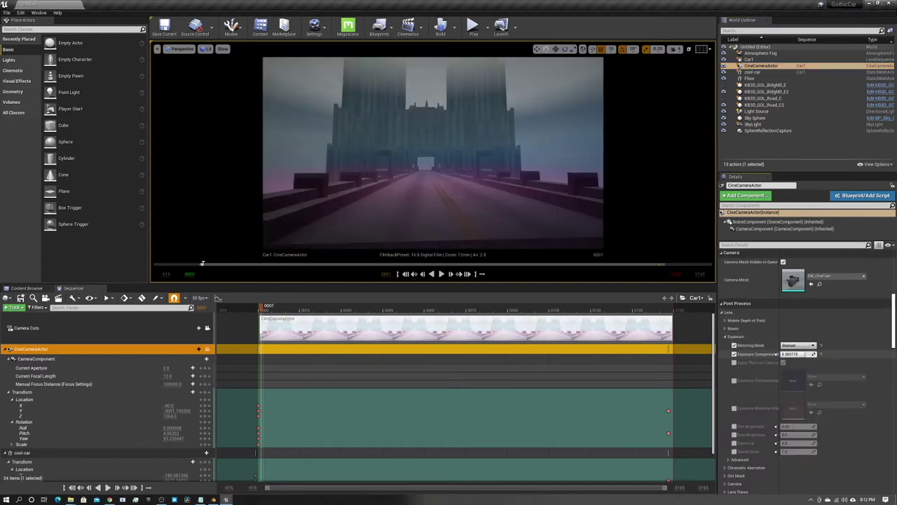
Step: Expand the camera's Bloom settings and scrub the shot to check the look
click(733, 328)
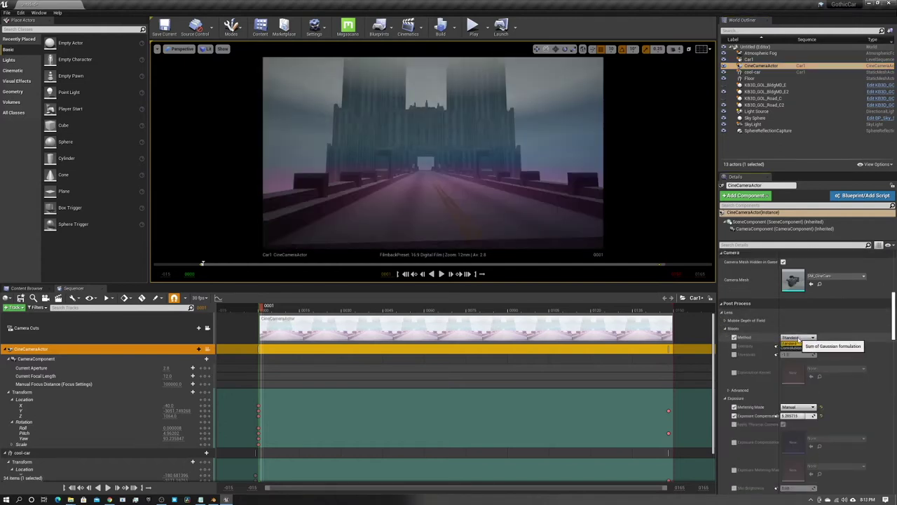
scroll(806, 365, down, 2)
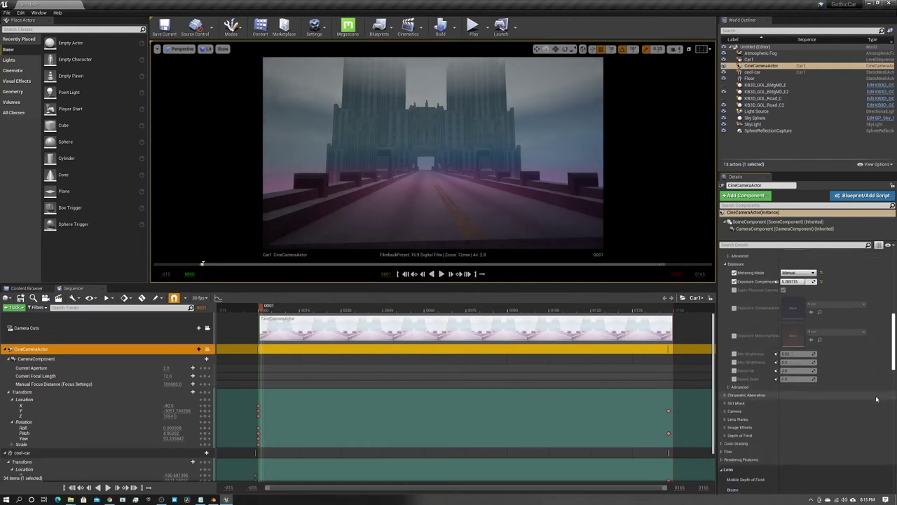
scroll(806, 365, down, 1)
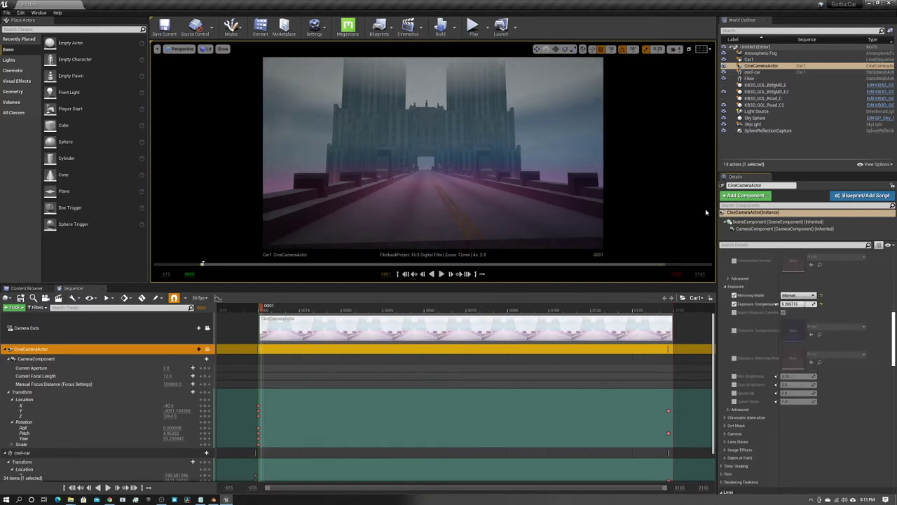
mouse_move(263, 309)
mouse_down()
mouse_move(437, 326)
mouse_move(301, 311)
mouse_up()
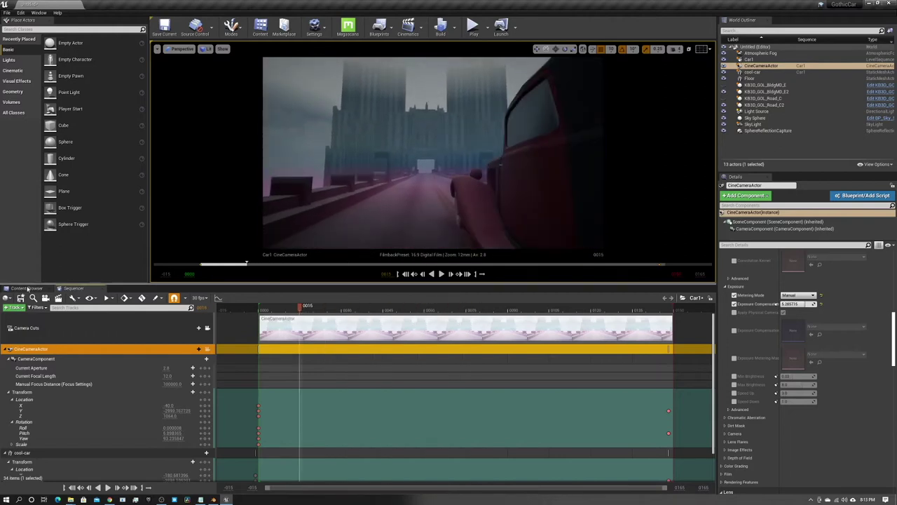
Step: Open the car's fordcoupe_body material from the car assets, then close it
click(28, 288)
double_click(301, 391)
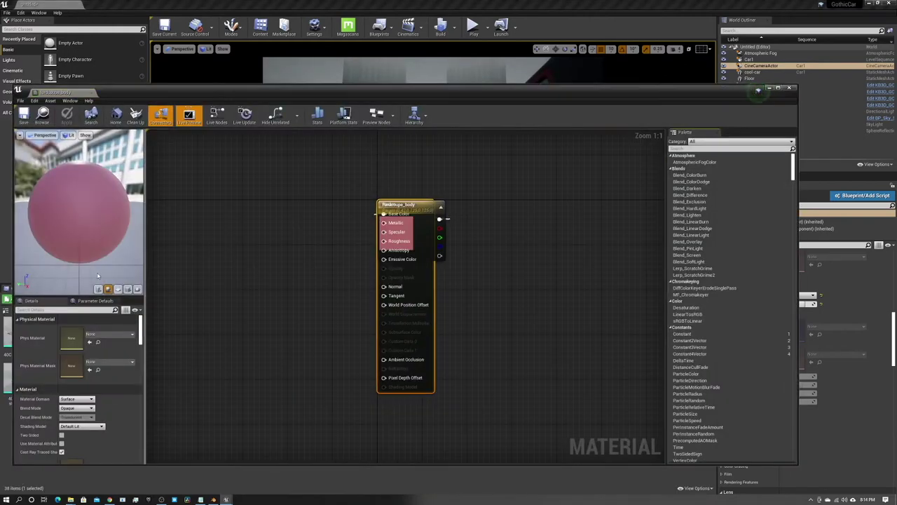
click(789, 88)
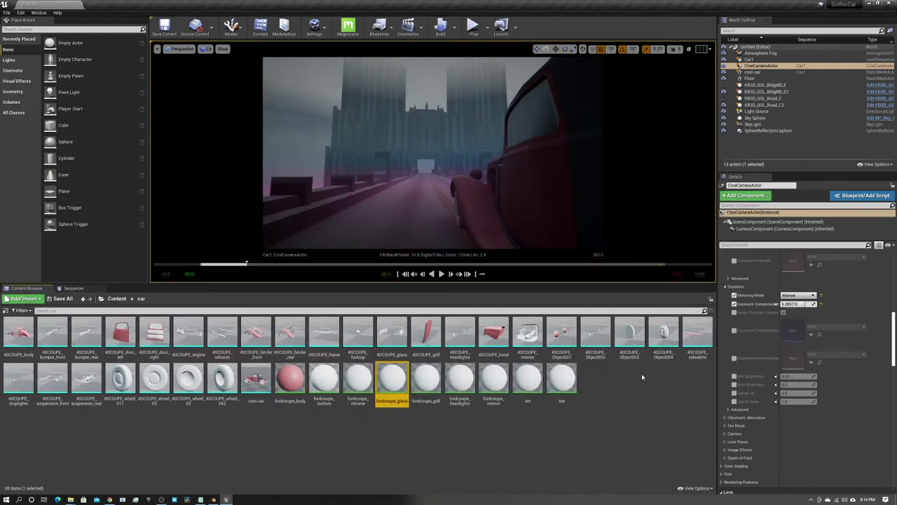
Step: Assign KB3D_GOL_Glass to the cool-car's glass and KB3D_GOL_MetalSteel to its rims
click(483, 182)
scroll(894, 339, down, 5)
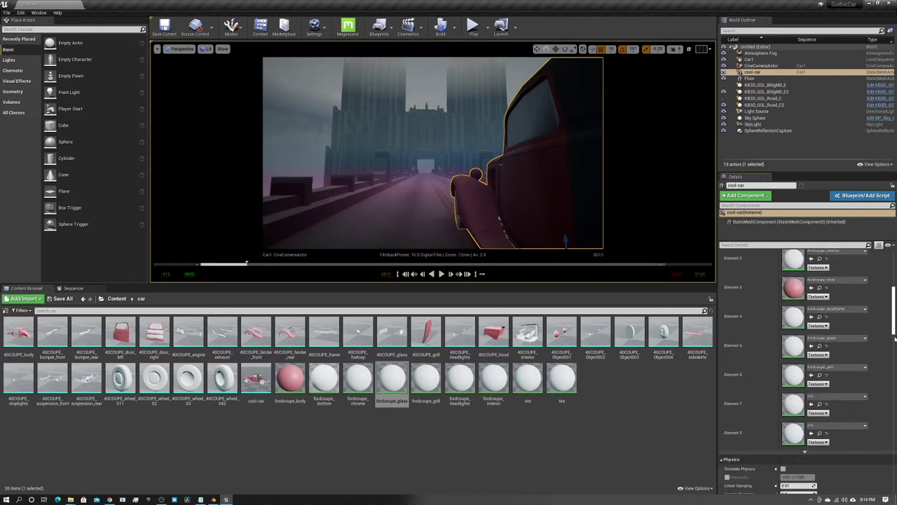
click(841, 338)
click(846, 268)
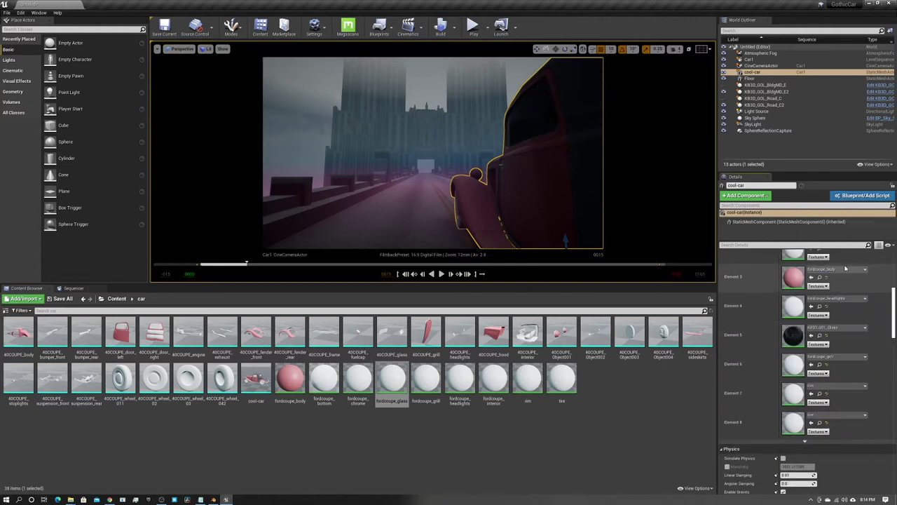
click(860, 387)
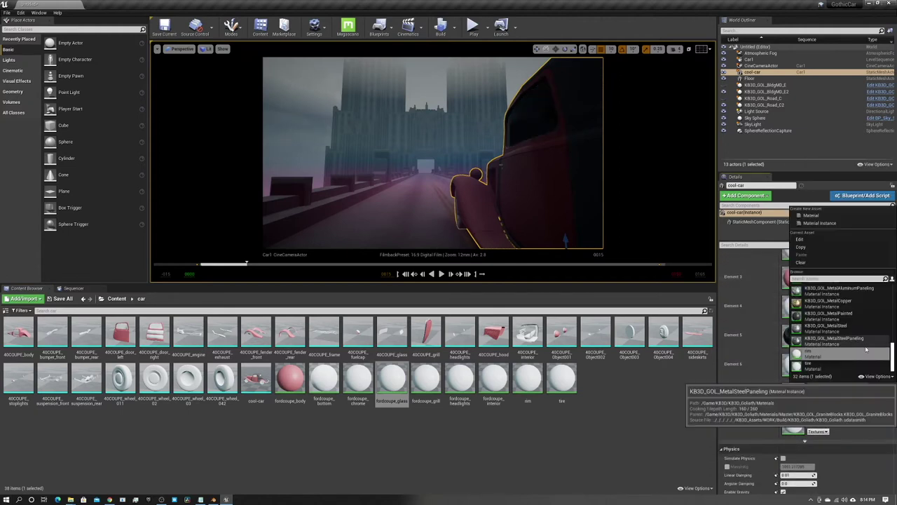
click(854, 340)
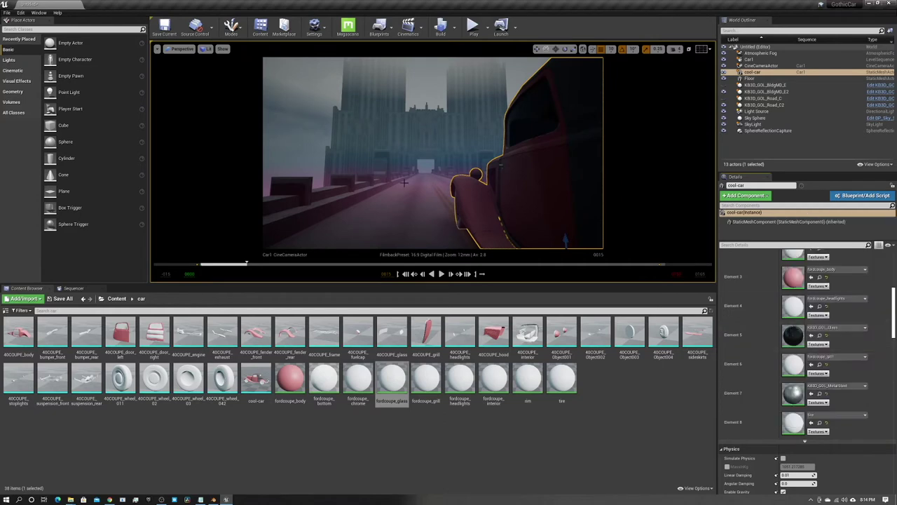
Step: Move the sequence to frame 0022 and browse Element 8's materials without changing it
click(74, 288)
drag(302, 307, 323, 306)
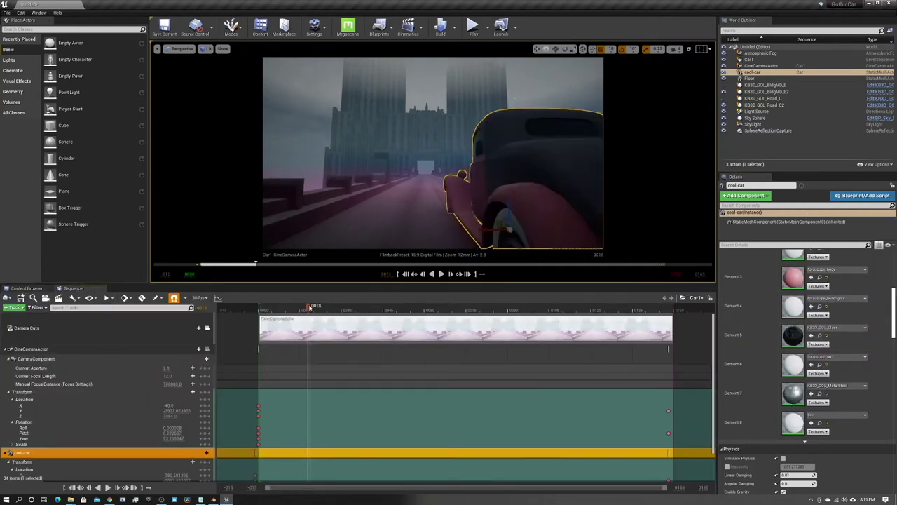
scroll(841, 392, down, 1)
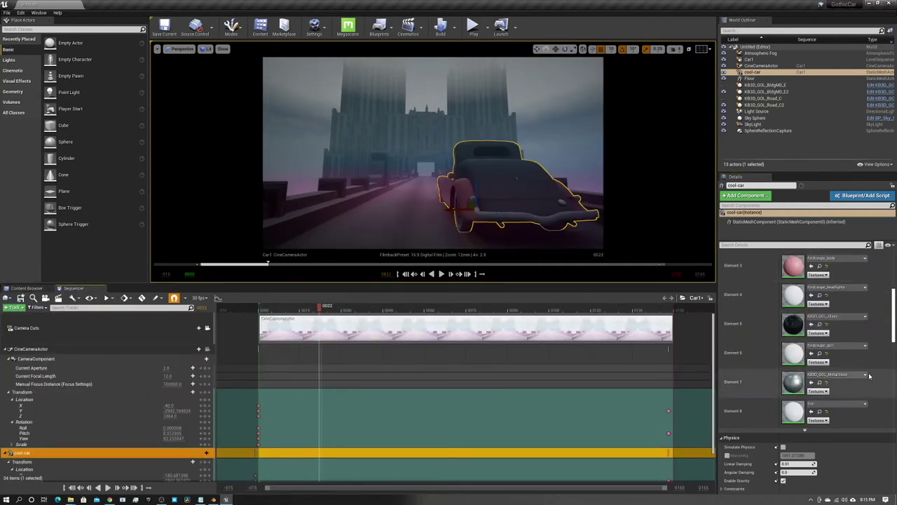
click(848, 404)
scroll(865, 379, up, 2)
scroll(865, 375, up, 2)
scroll(864, 369, up, 2)
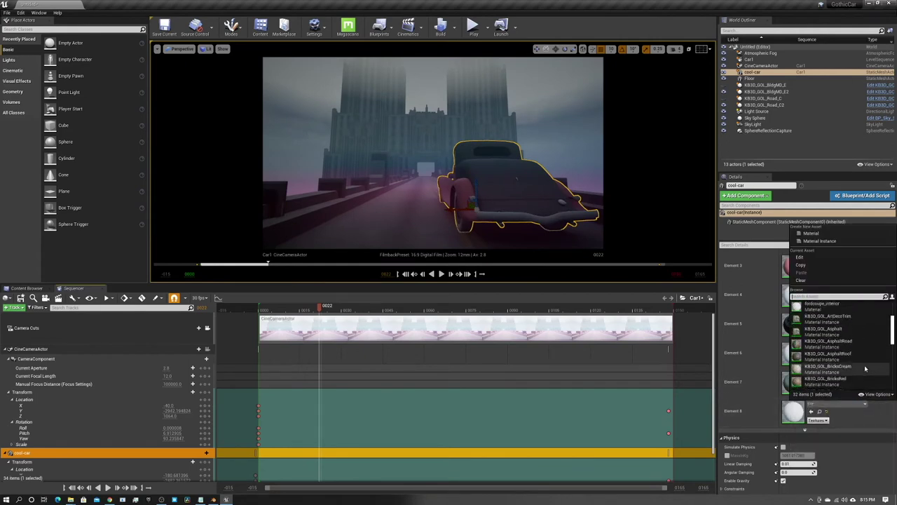
scroll(865, 368, down, 3)
scroll(864, 368, down, 3)
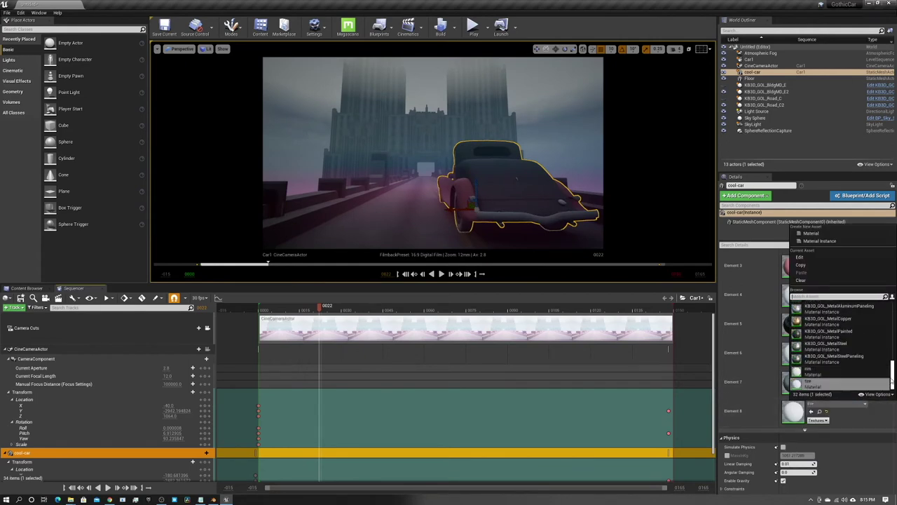
key(Escape)
Step: Assign KB3D_GOL_MetalCopper to the car body and preview it along the shot
click(830, 258)
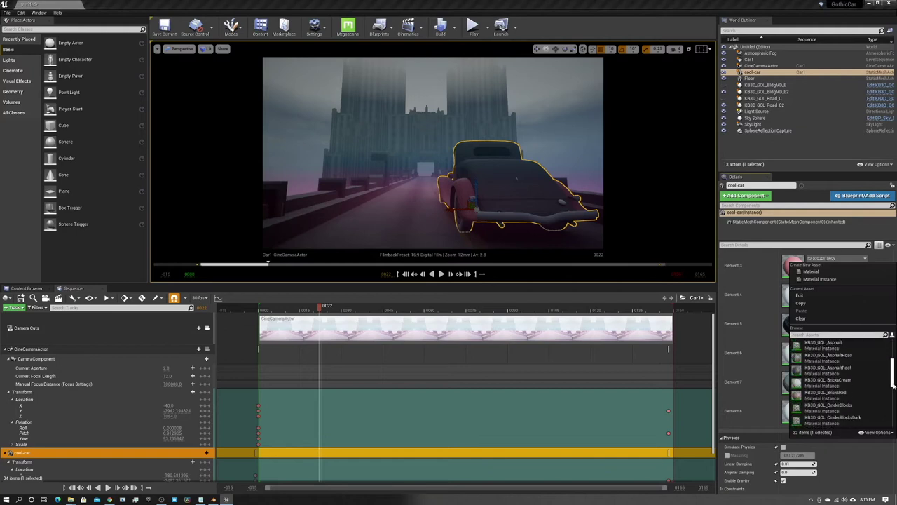
scroll(893, 410, down, 2)
click(834, 386)
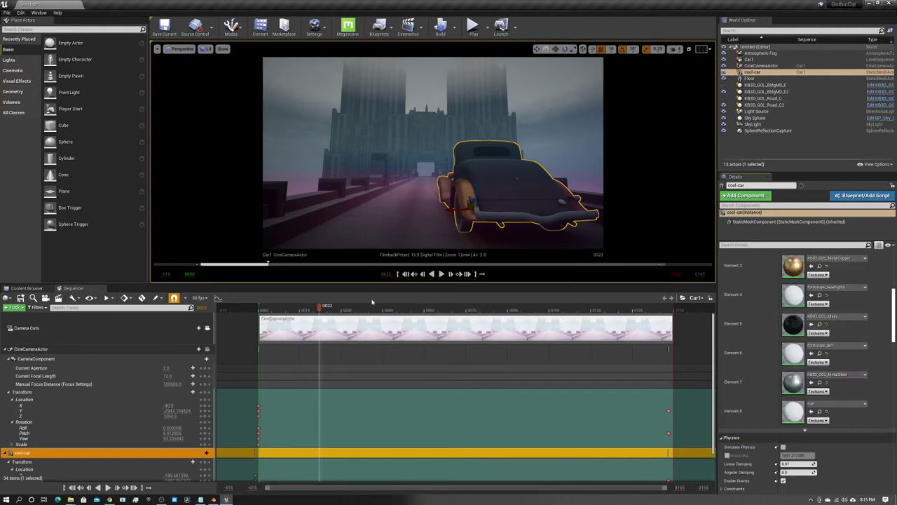
click(301, 309)
drag(301, 308, 316, 298)
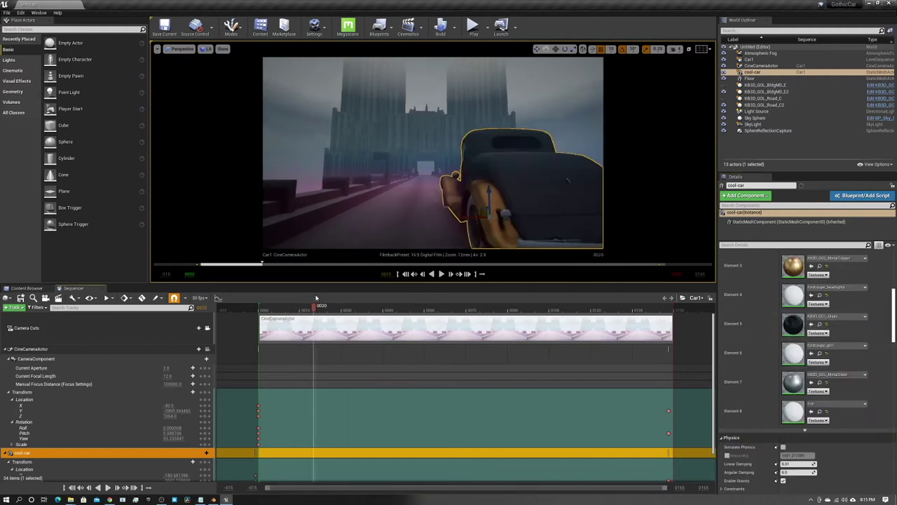
Step: Assign KB3D_GOL_MetalSteel to the chrome slot and return the sequence to frame 0008
scroll(855, 298, up, 5)
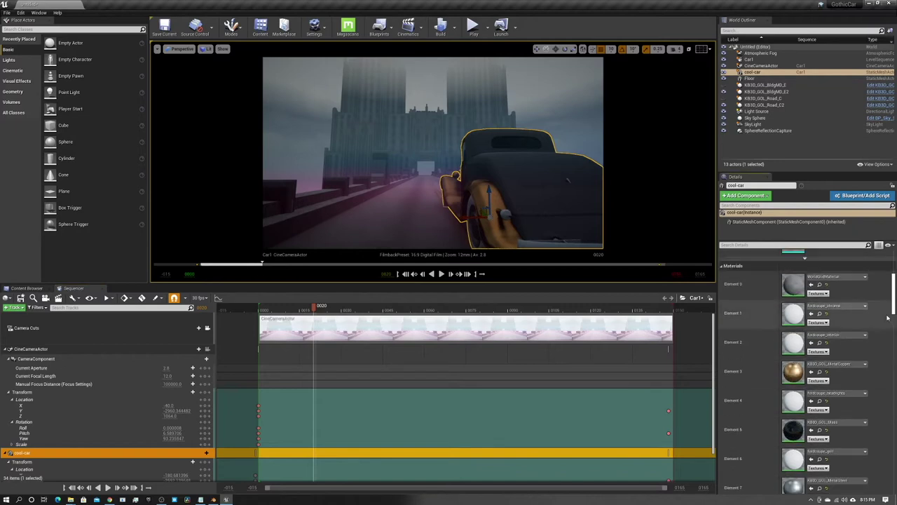
click(865, 306)
scroll(880, 441, down, 5)
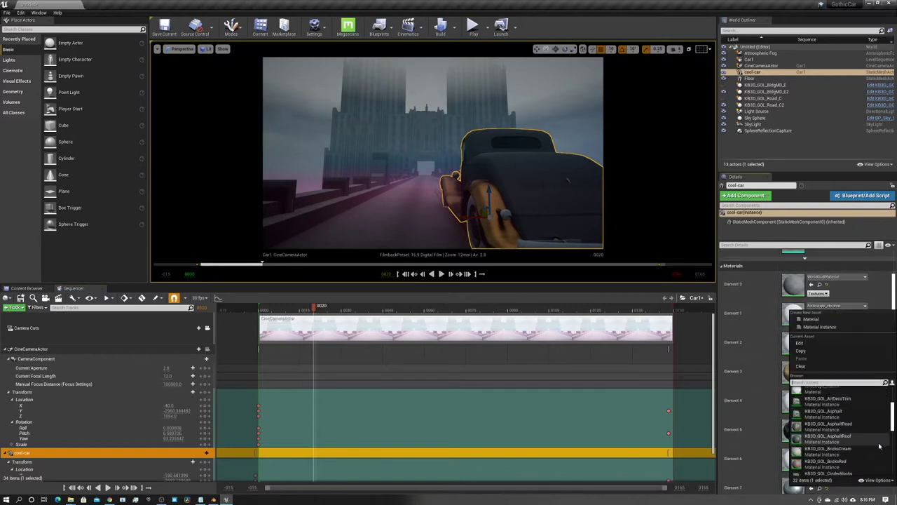
scroll(879, 442, down, 3)
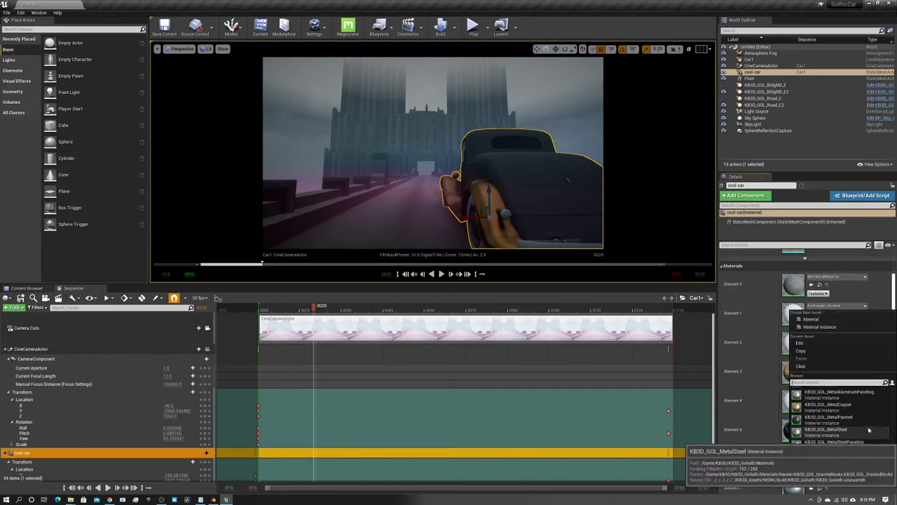
click(863, 433)
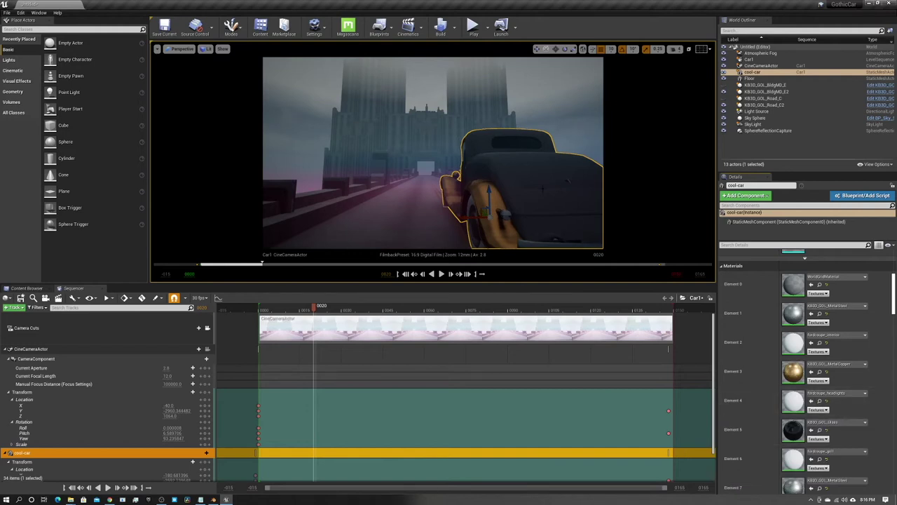
drag(314, 308, 280, 308)
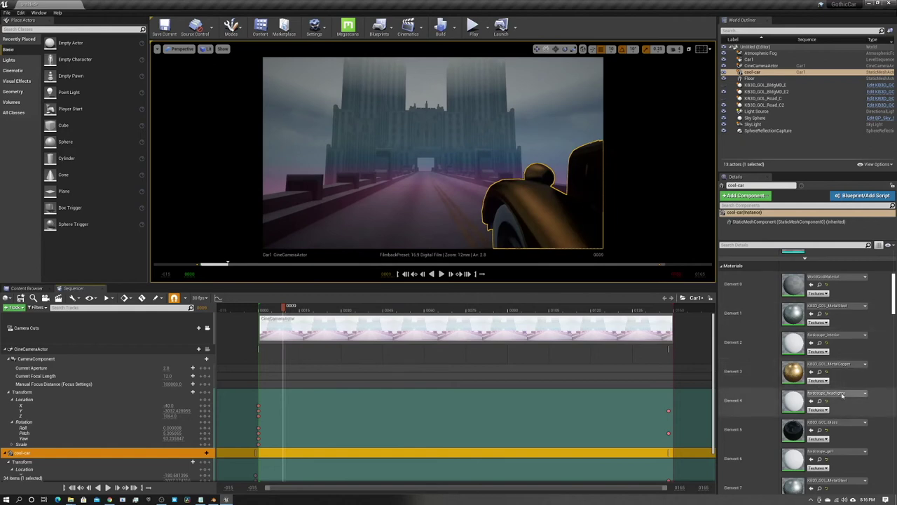
Step: Open the fordcoupe_headlights material and add a test Add node, then undo it
double_click(793, 400)
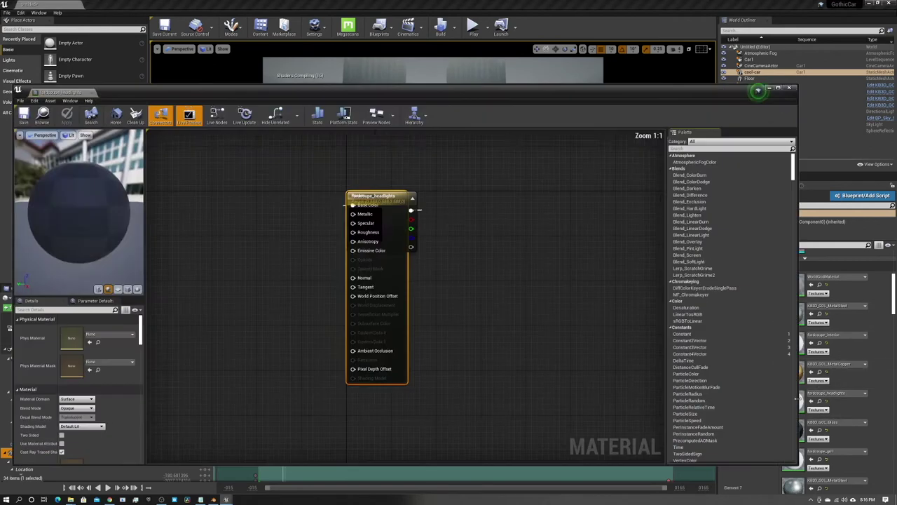
click(263, 226)
key(ctrl+z)
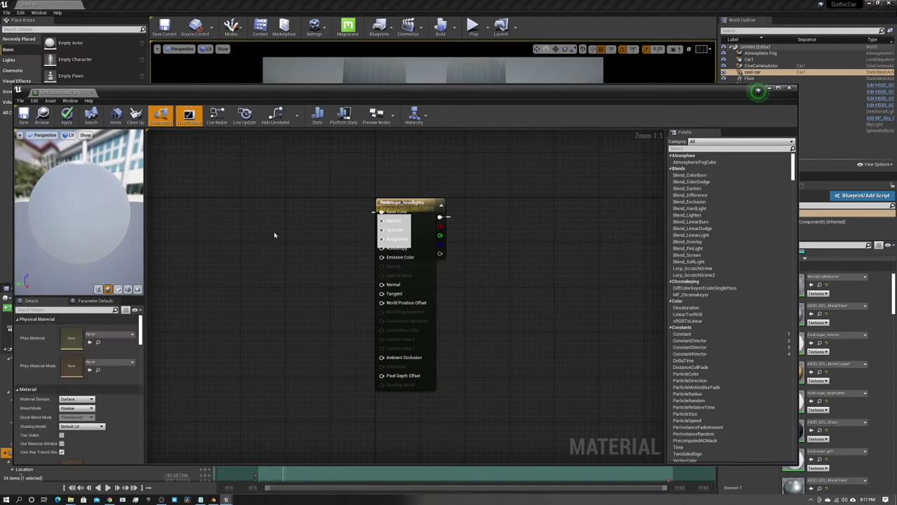
key(ctrl+y)
key(ctrl+z)
Step: Search the node list for 'col' and 'map', then place and delete a Multiply node
right_click(246, 208)
text(col)
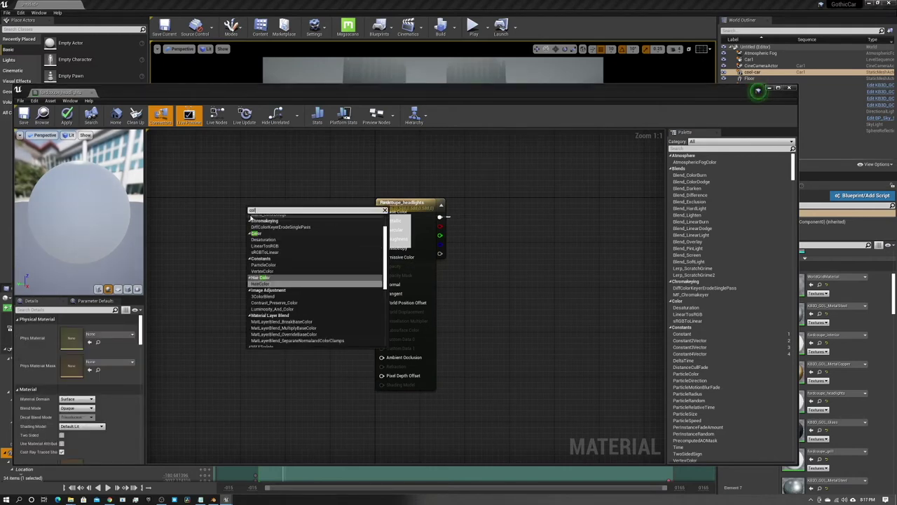
key(BackSpace)
key(BackSpace)
key(BackSpace)
text(map)
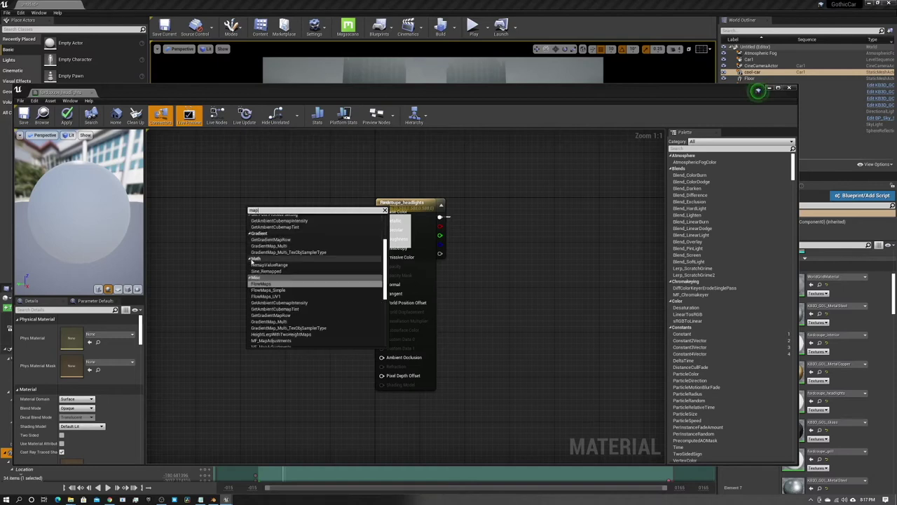
key(Escape)
click(231, 224)
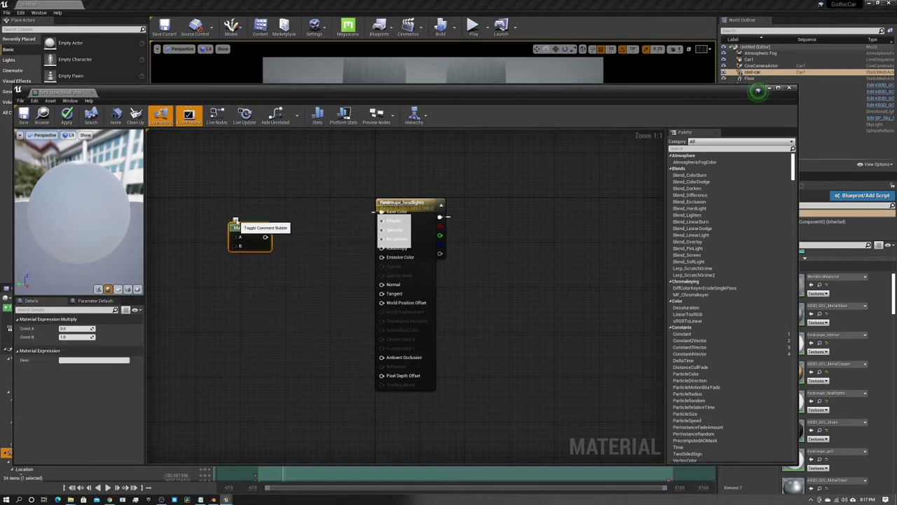
key(Delete)
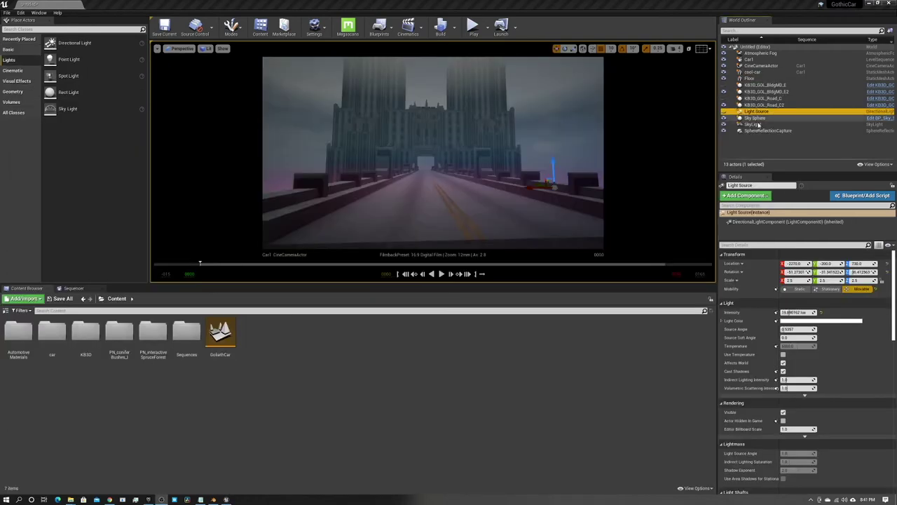
Step: Tint the Atmospheric Fog's light colour pale blue and scrub back to the car on the bridge
click(760, 54)
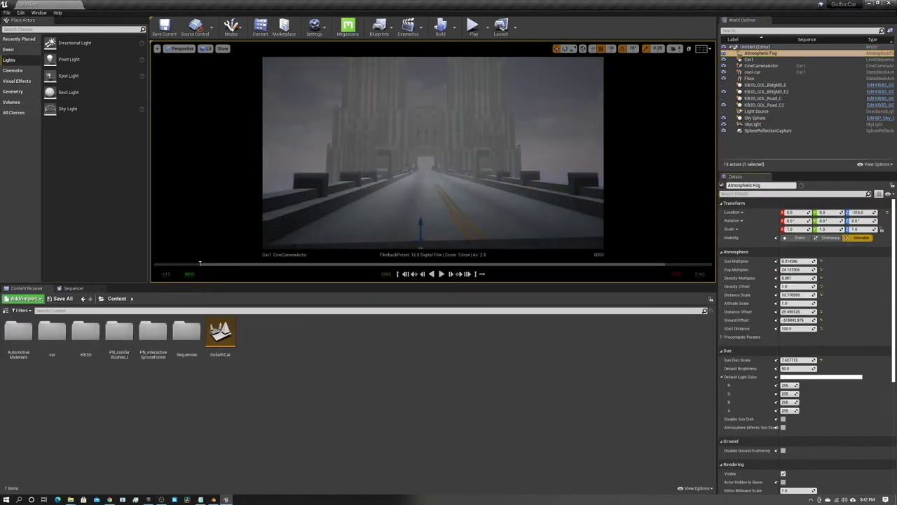
click(442, 274)
click(442, 274)
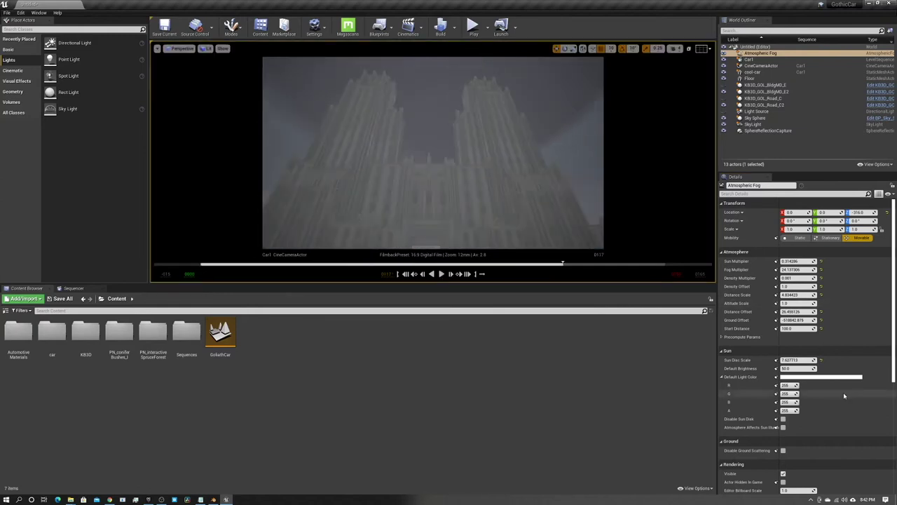
click(820, 377)
click(679, 359)
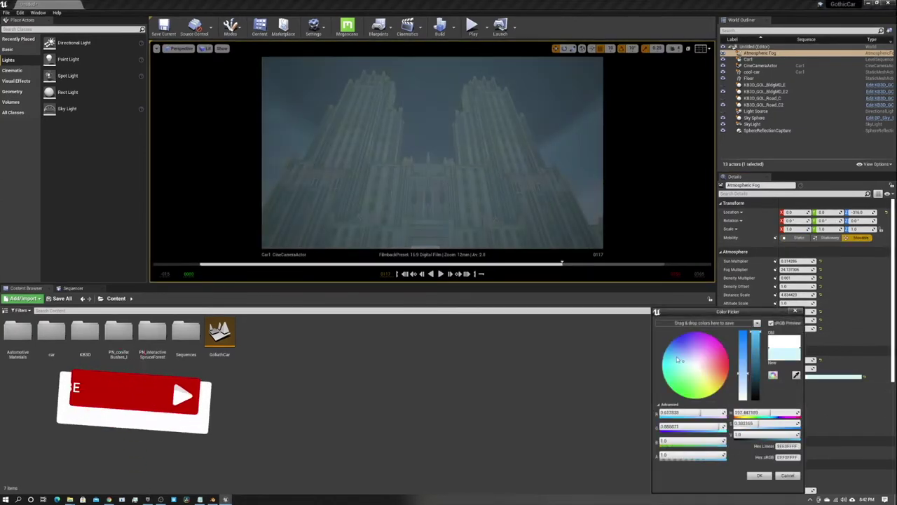
click(759, 476)
drag(290, 265, 303, 271)
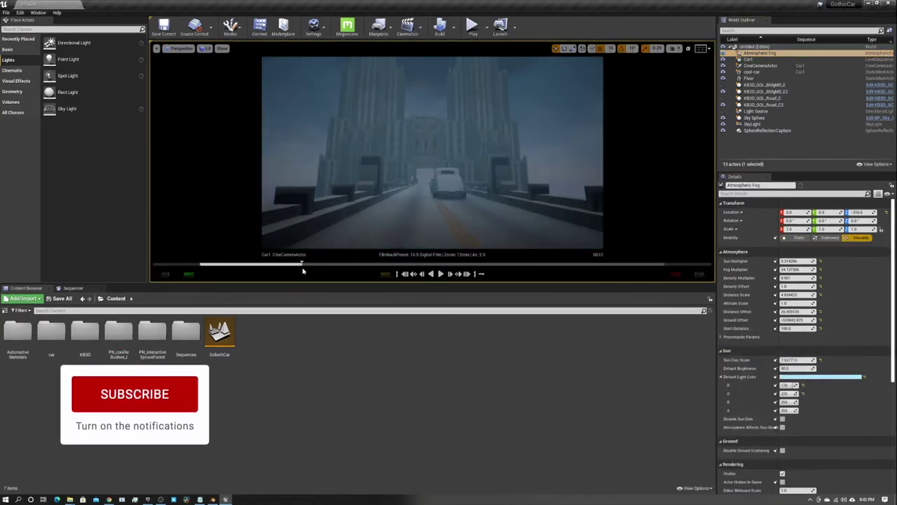
Step: Place two full spruce trees from PN_interactiveSpruceForest beside the road
double_click(152, 332)
double_click(52, 333)
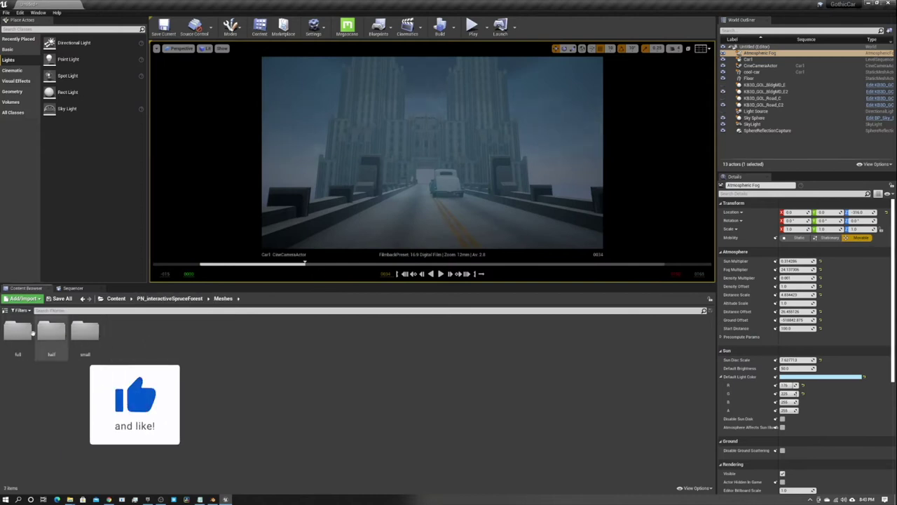
drag(18, 331, 288, 199)
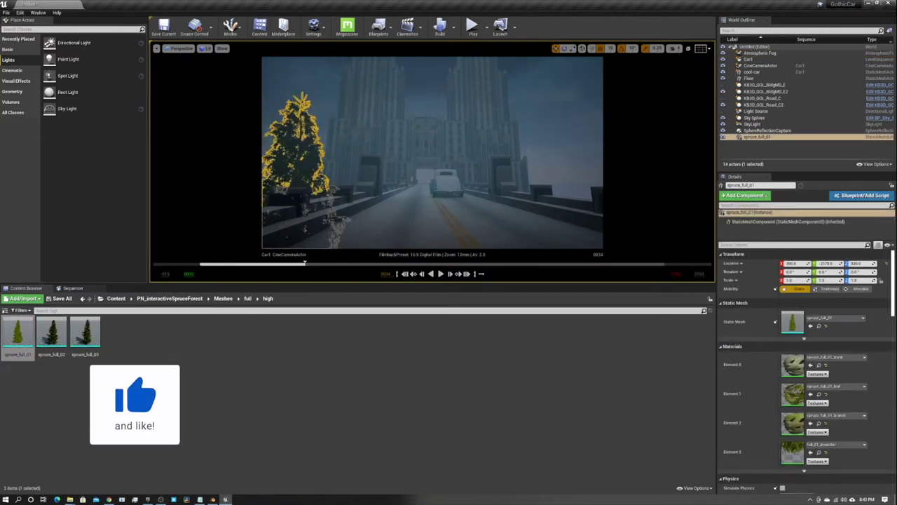
drag(547, 249, 52, 333)
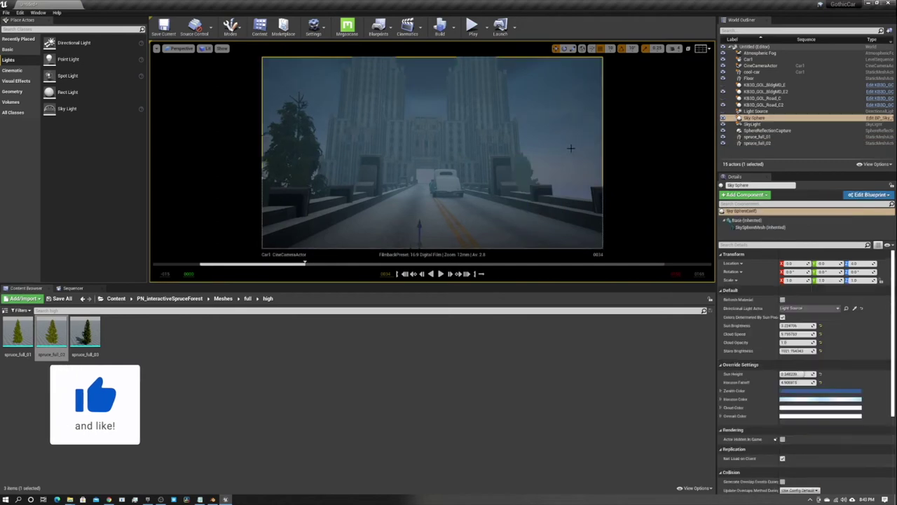
mouse_move(304, 265)
mouse_down()
mouse_move(268, 265)
mouse_move(284, 238)
mouse_up()
Step: Duplicate the half spruce twice to add more trees along the road
click(223, 297)
double_click(51, 333)
double_click(20, 333)
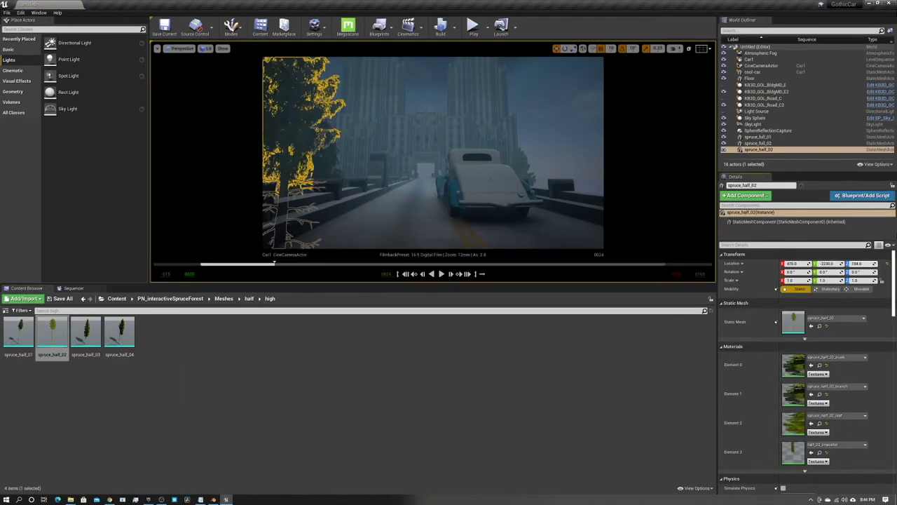
right_click(284, 183)
click(315, 377)
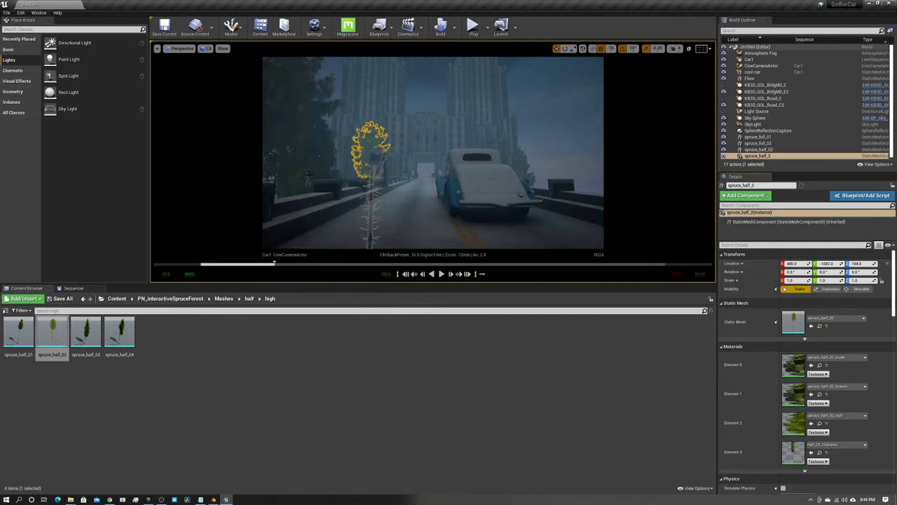
right_click(361, 176)
click(485, 367)
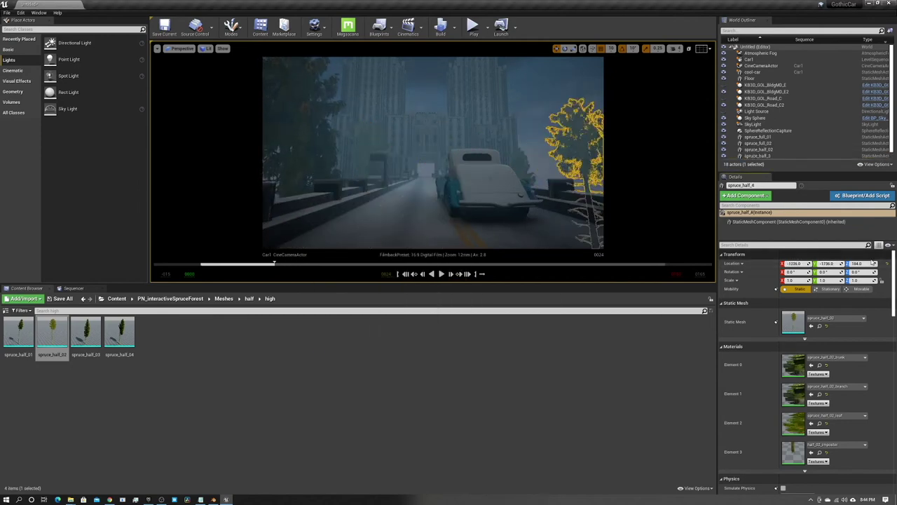
click(421, 84)
drag(273, 264, 309, 266)
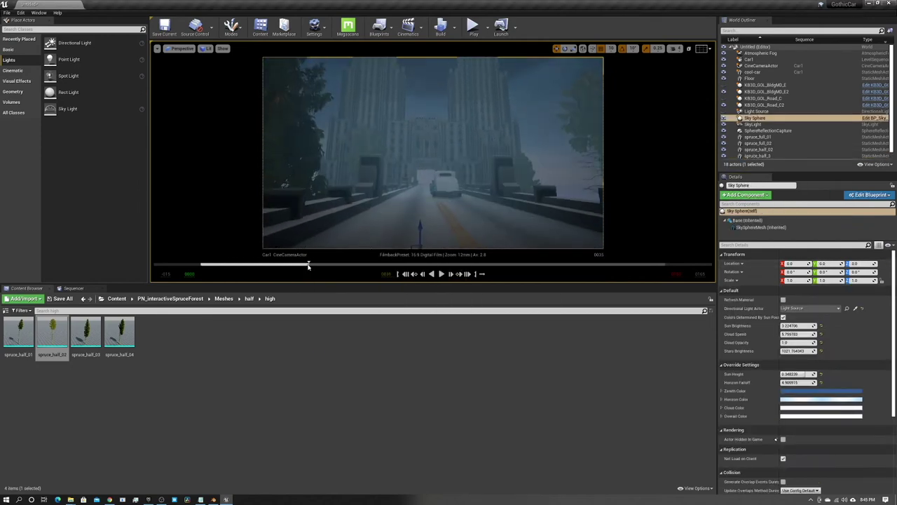
Step: Place a spruce_half_03 tree on the right roadside and duplicate it
drag(85, 333, 527, 245)
right_click(560, 237)
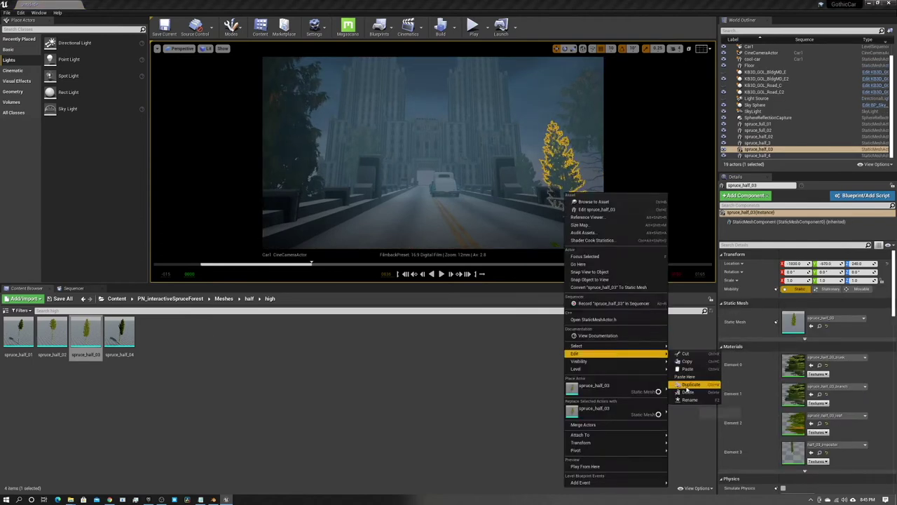
click(690, 354)
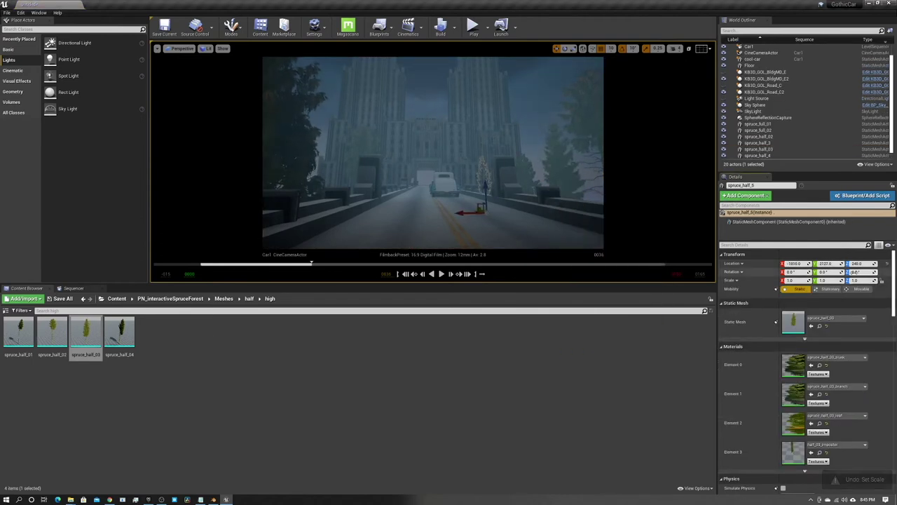
right_click(487, 185)
click(761, 130)
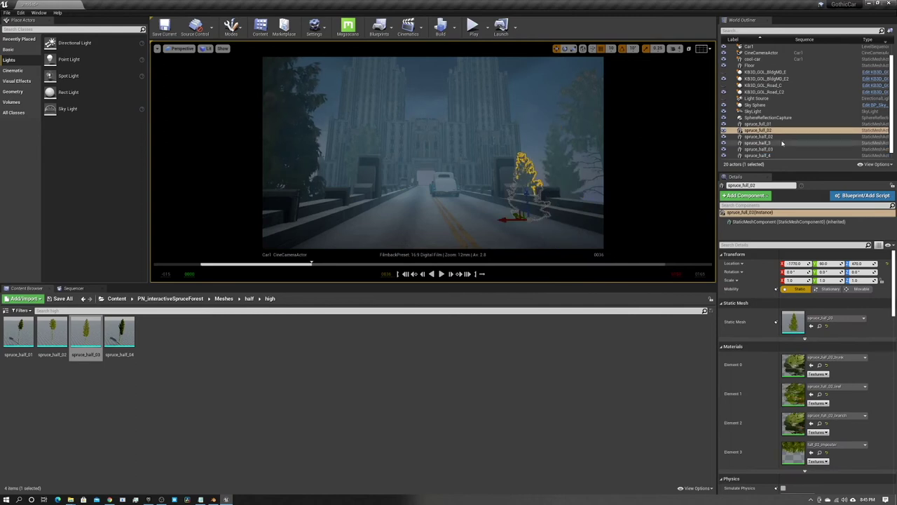
click(493, 211)
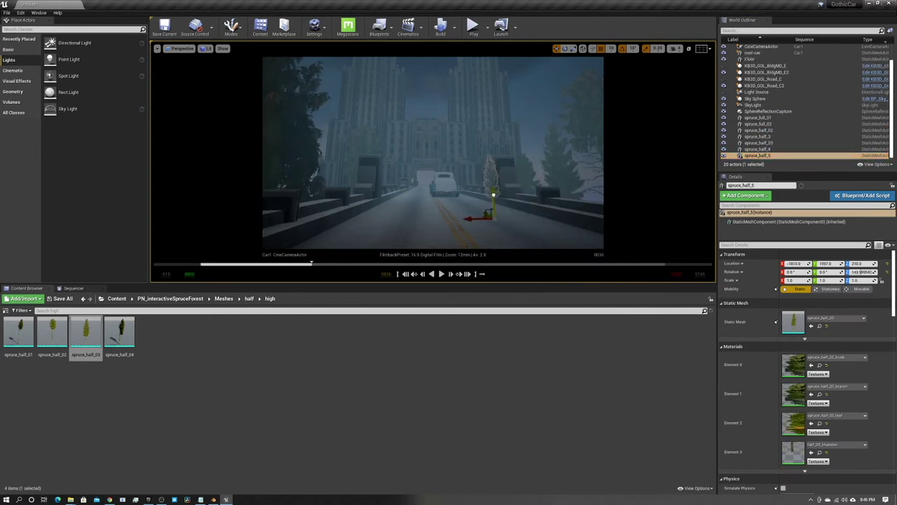
click(401, 263)
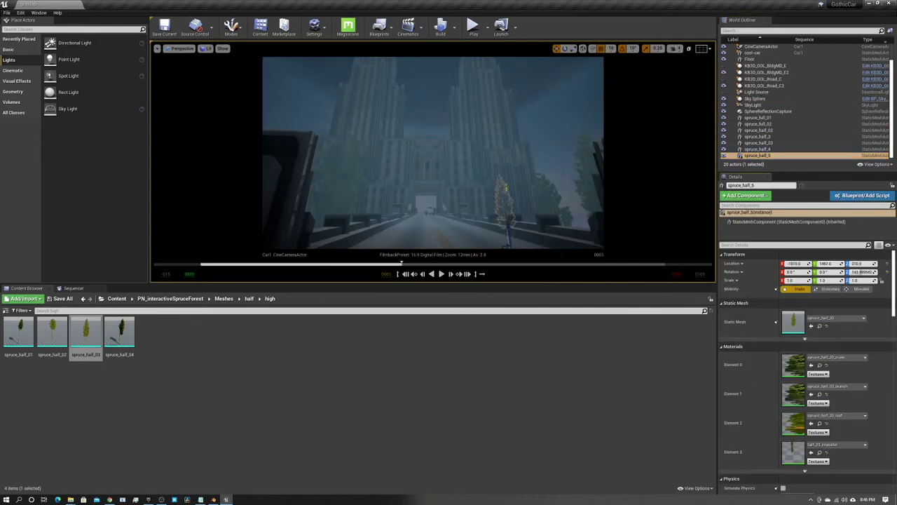
drag(260, 264, 273, 263)
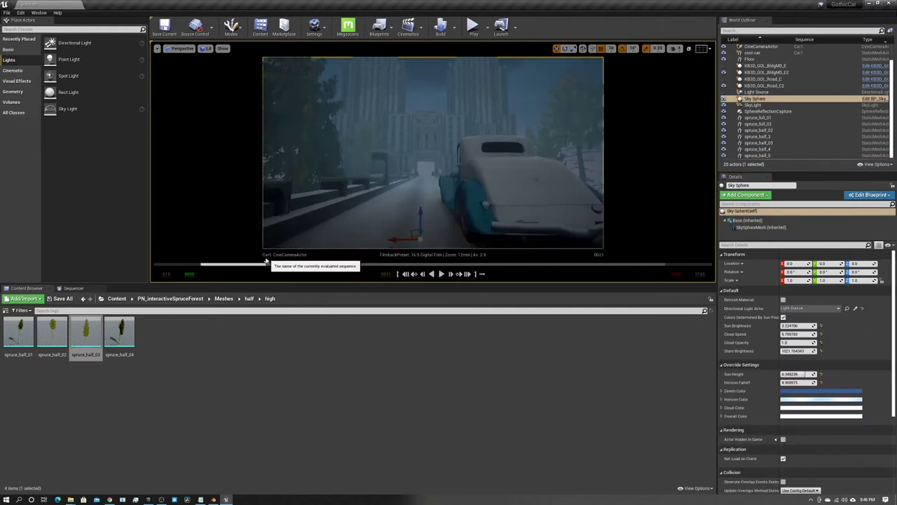
Step: Place a spruce_half_04 on the right roadside and duplicate it as spruce_half_6
drag(119, 332, 583, 235)
right_click(589, 241)
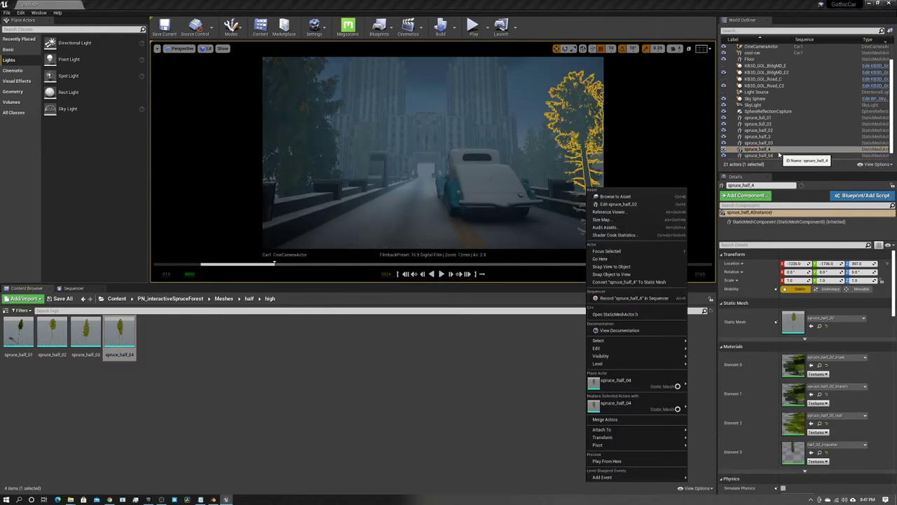
click(617, 222)
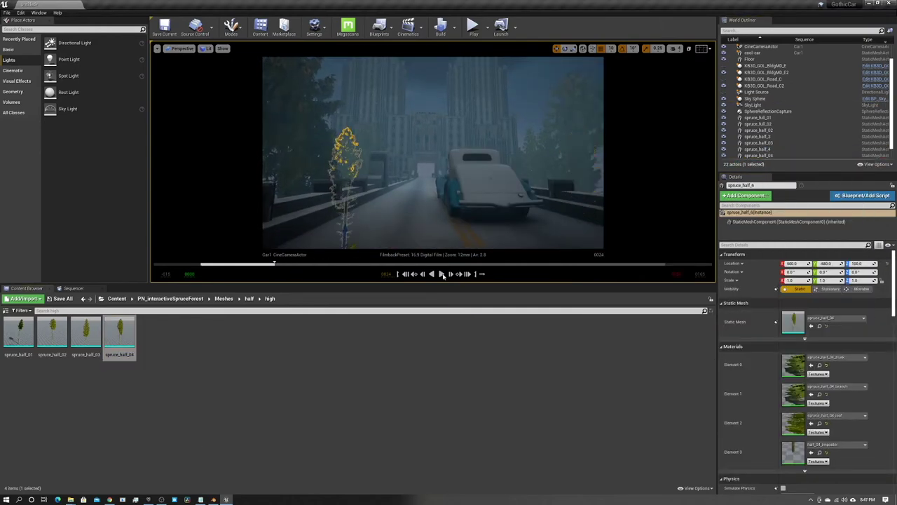
click(443, 274)
Step: Add spruce_full_03 and another full spruce along the left roadside
click(178, 299)
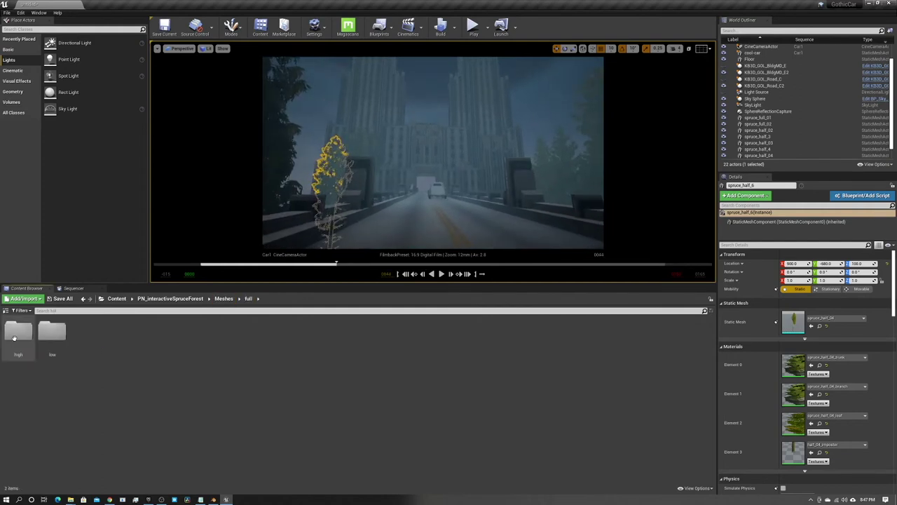
double_click(14, 338)
drag(86, 333, 364, 231)
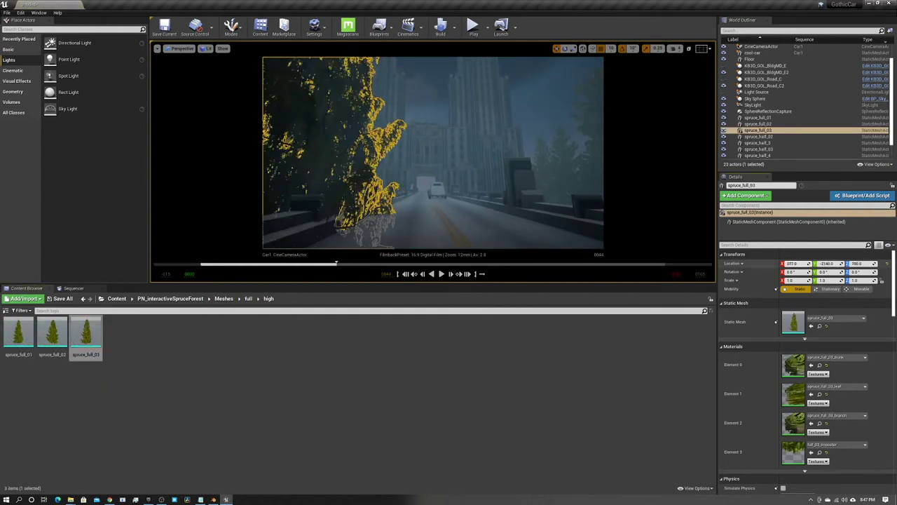
mouse_move(364, 232)
mouse_down()
mouse_move(337, 265)
mouse_move(462, 265)
mouse_move(226, 265)
mouse_up()
drag(86, 332, 287, 192)
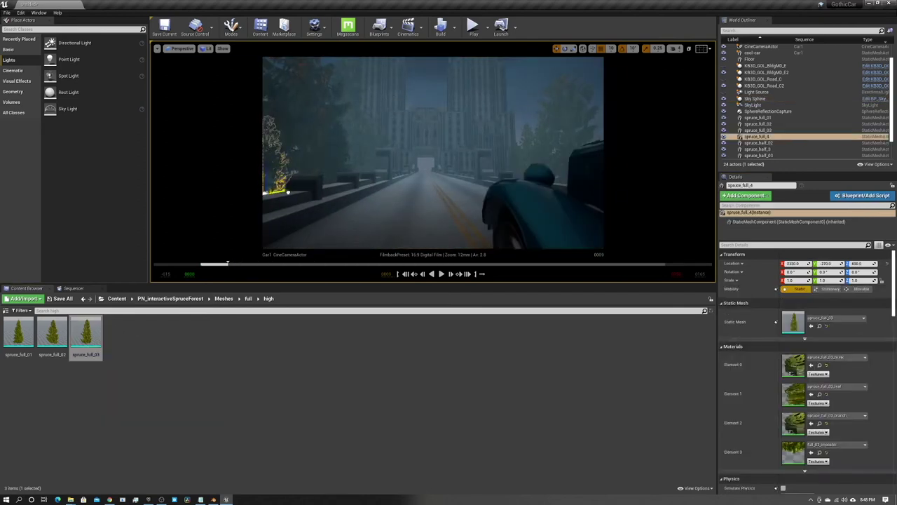
drag(321, 266, 372, 265)
Step: Place a tall half spruce by the left roadside and play the camera shot
click(170, 299)
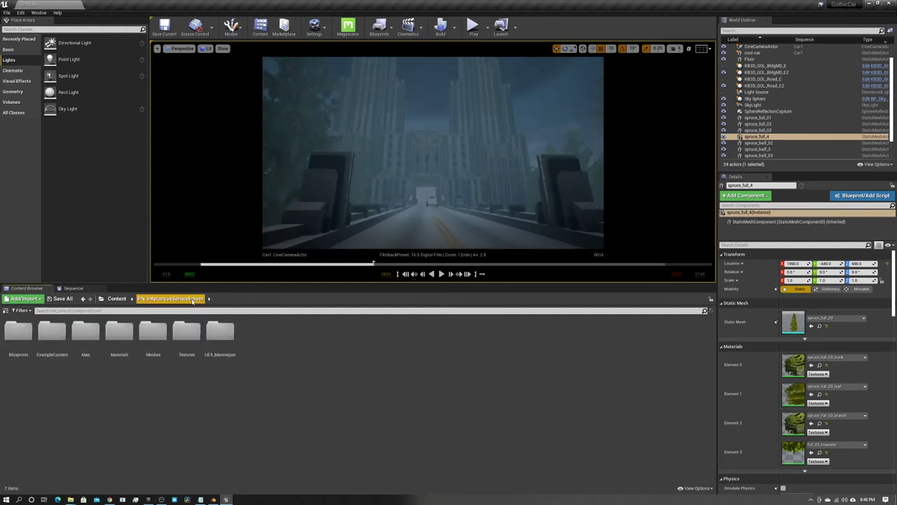
double_click(153, 330)
double_click(51, 329)
double_click(18, 329)
mouse_move(119, 330)
mouse_down()
mouse_move(379, 223)
mouse_move(395, 233)
mouse_up()
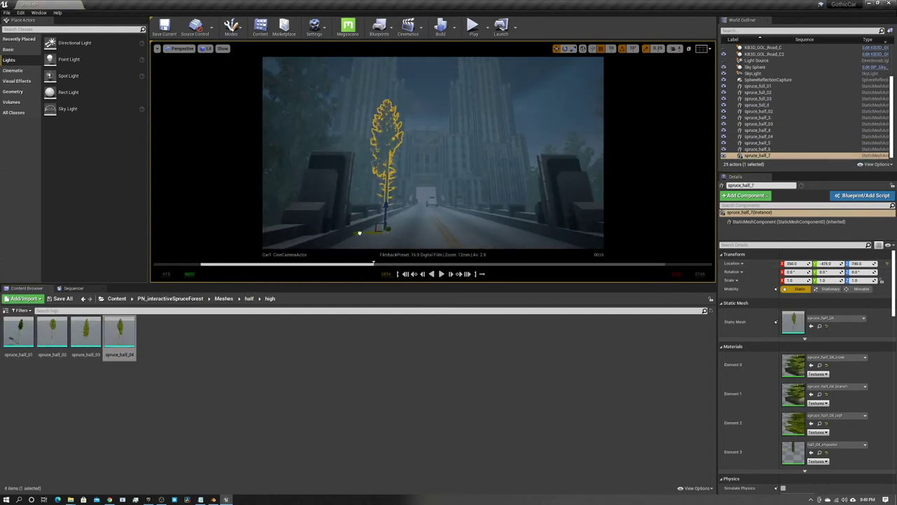
click(755, 66)
key(space)
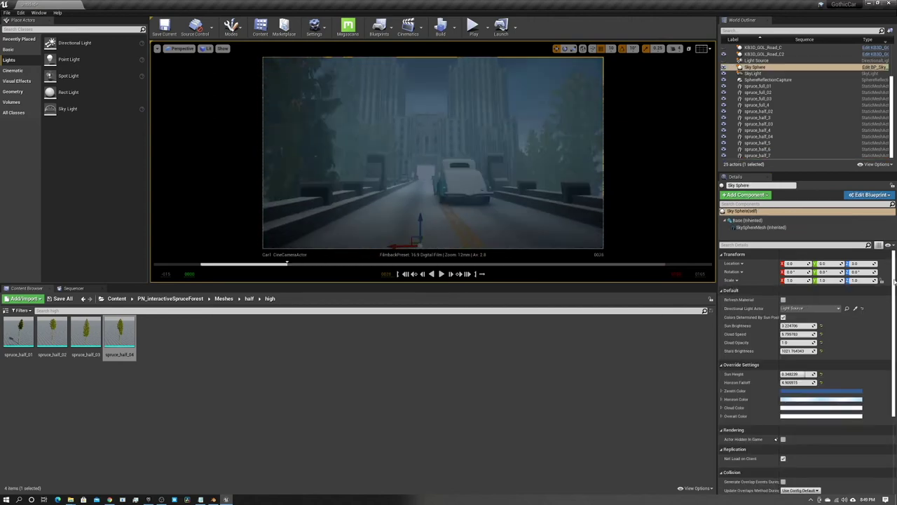
Step: Enable light shaft occlusion on the directional light and give it a bluer colour
click(756, 61)
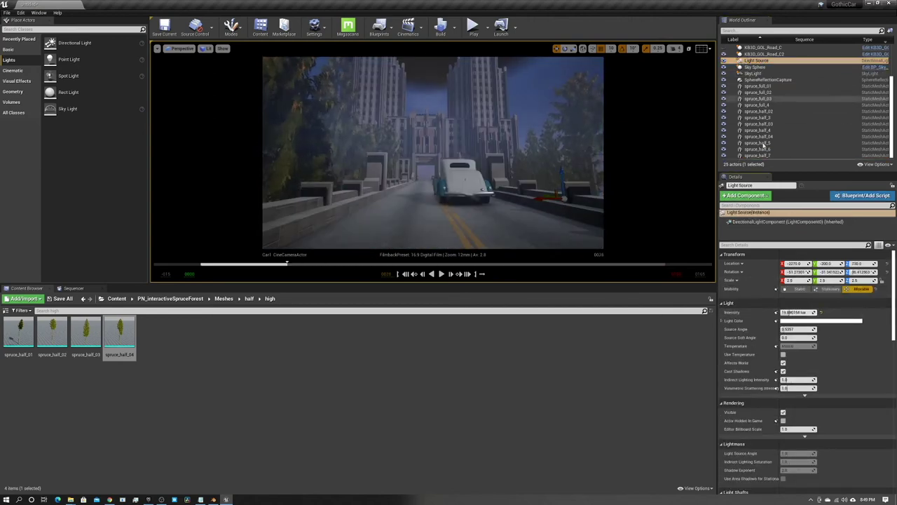
scroll(760, 84, up, 3)
click(760, 66)
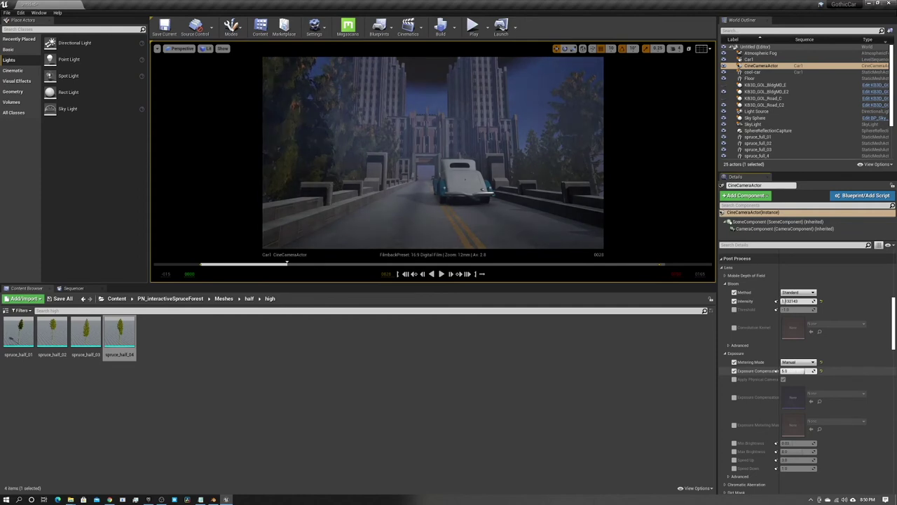
click(755, 111)
click(783, 285)
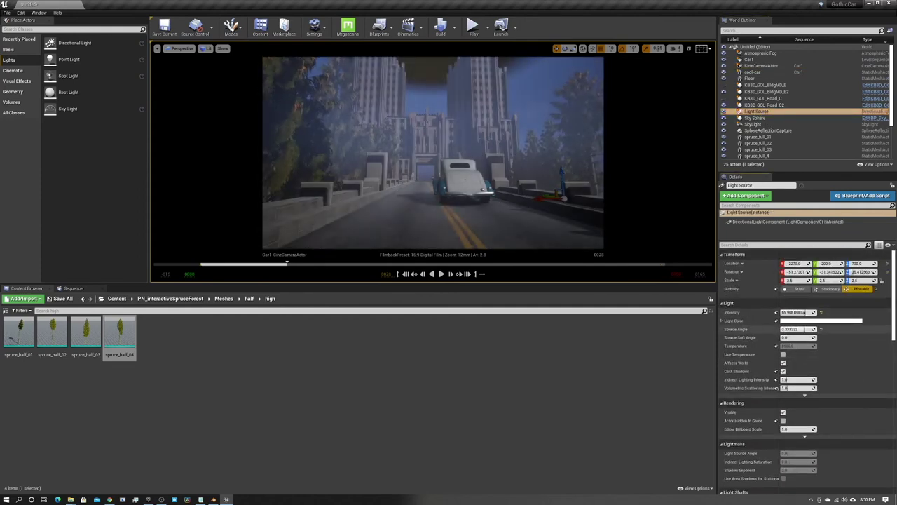
click(820, 320)
drag(708, 414, 673, 413)
click(753, 479)
Step: Set the light to about 35.9 lux, build lighting, and select the Atmospheric Fog
scroll(829, 386, down, 4)
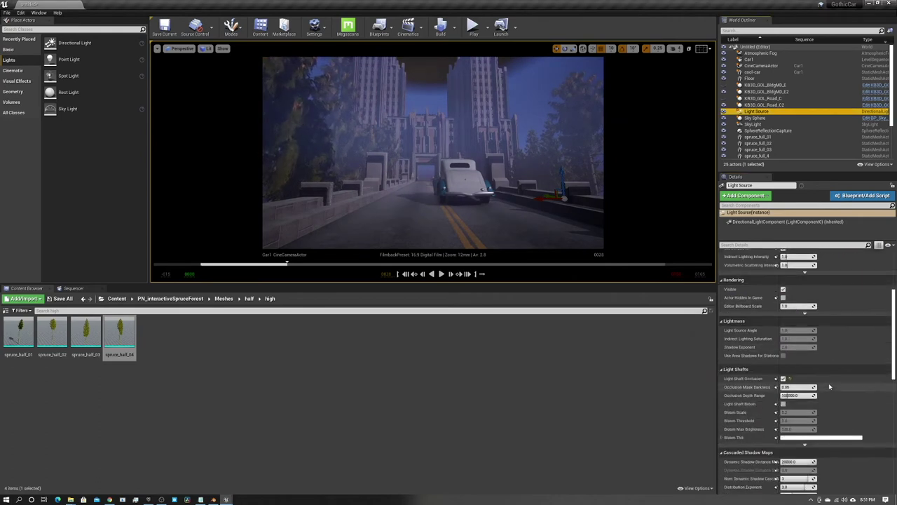
scroll(829, 386, down, 2)
drag(798, 319, 820, 319)
scroll(850, 386, up, 3)
scroll(850, 386, up, 3)
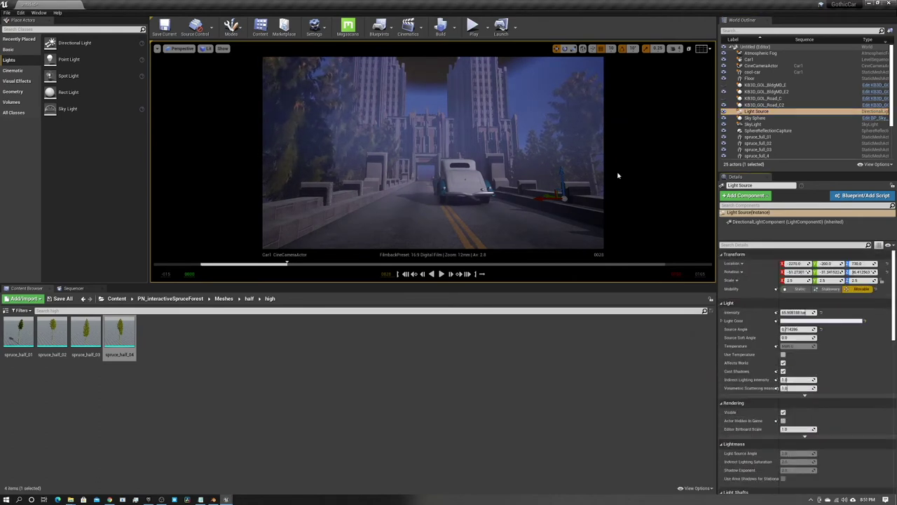
click(441, 30)
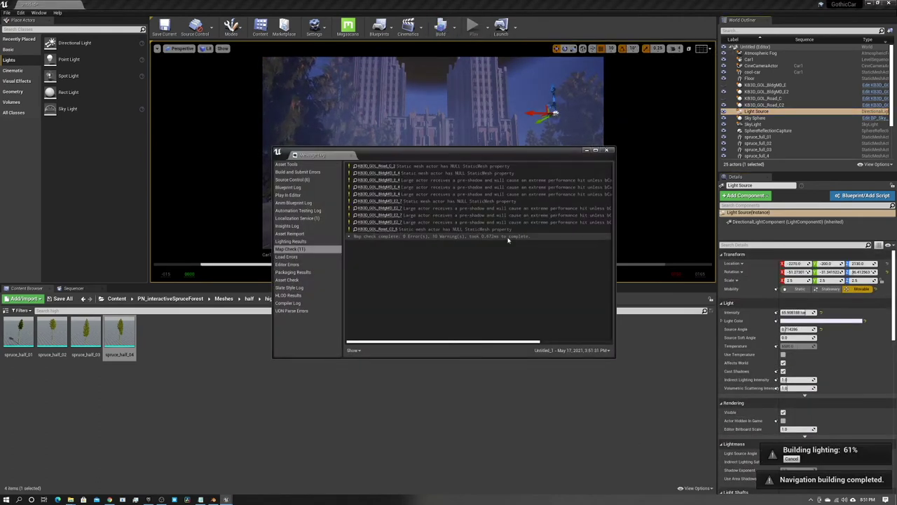
click(725, 118)
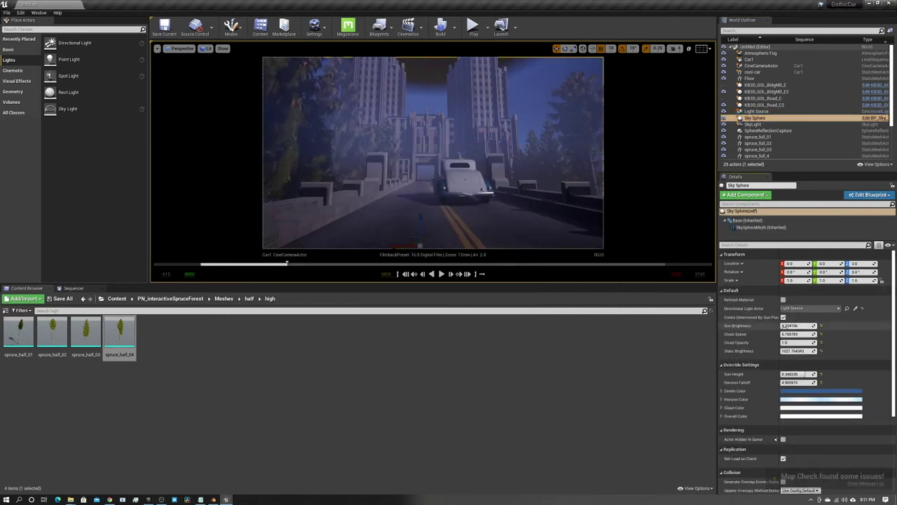
click(760, 53)
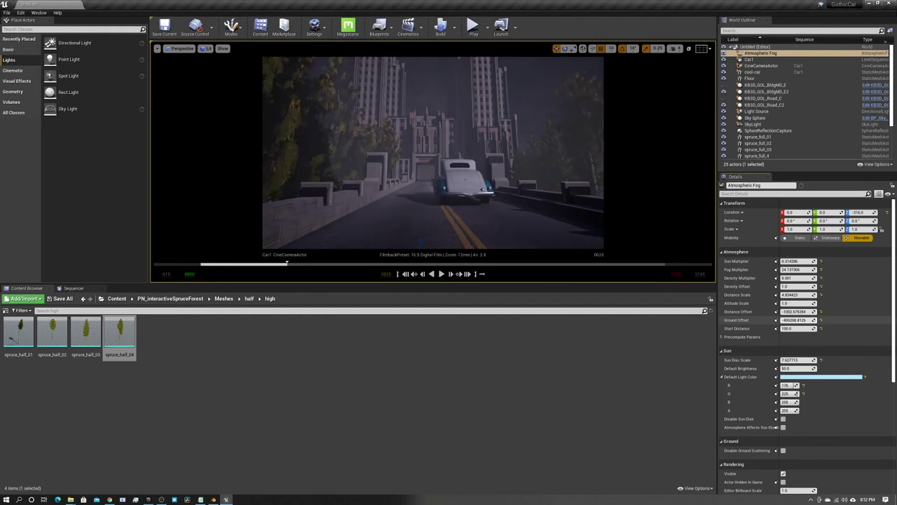
Step: Place another full spruce tree and set its Location Y to 300
drag(286, 262, 383, 264)
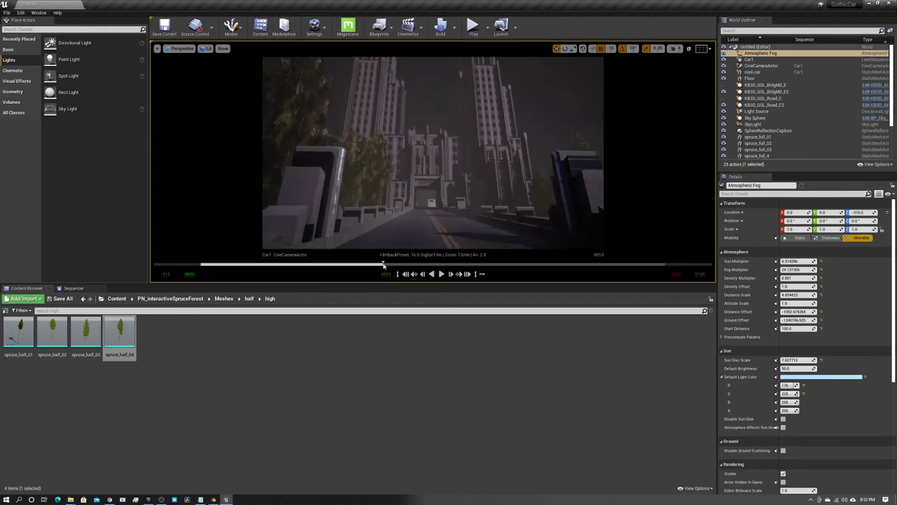
drag(119, 333, 309, 210)
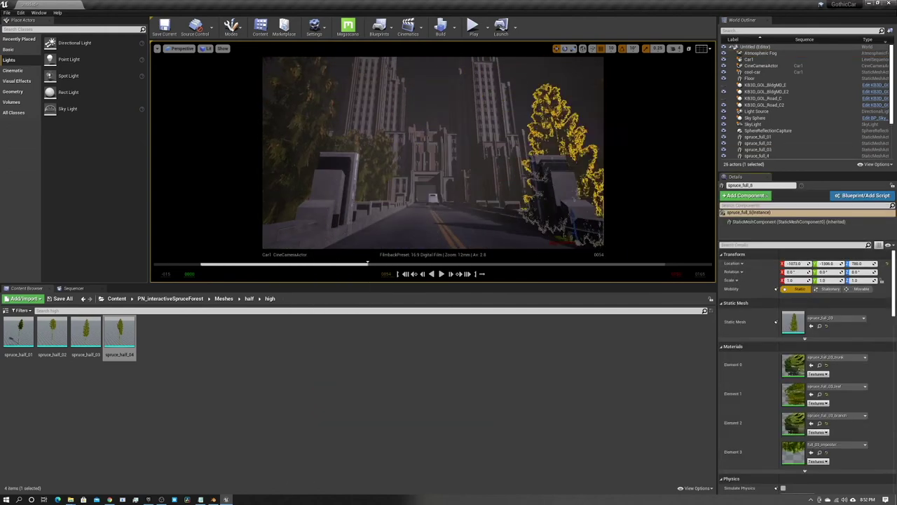
text(300)
key(Return)
click(392, 77)
mouse_move(367, 263)
mouse_down()
mouse_move(496, 264)
mouse_move(301, 263)
mouse_up()
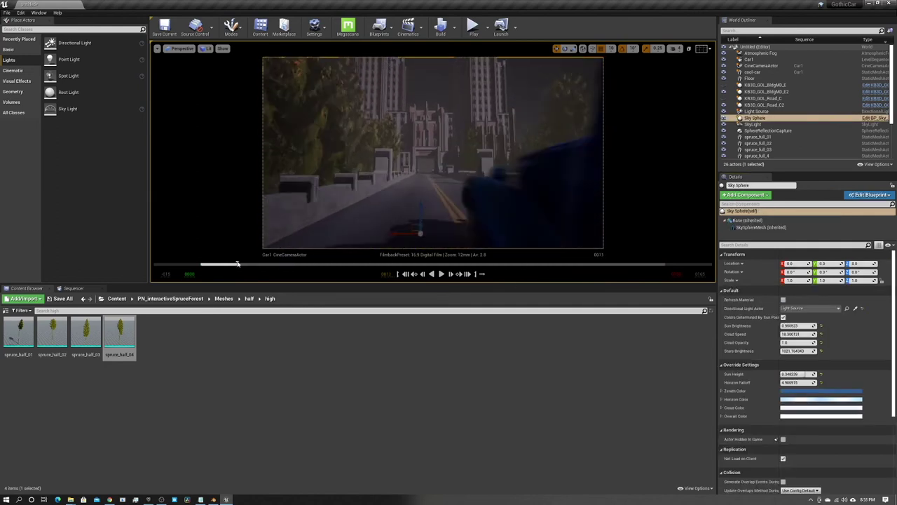
Step: Add a half spruce beside the road, then place a Point Light in the scene
drag(525, 249, 522, 245)
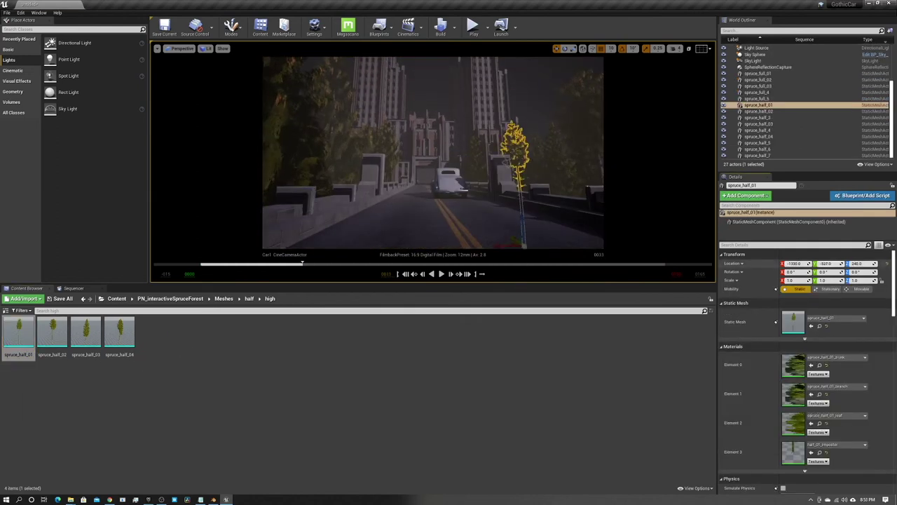
click(562, 237)
mouse_move(302, 263)
mouse_down()
mouse_move(395, 263)
mouse_move(232, 263)
mouse_up()
drag(69, 58, 420, 160)
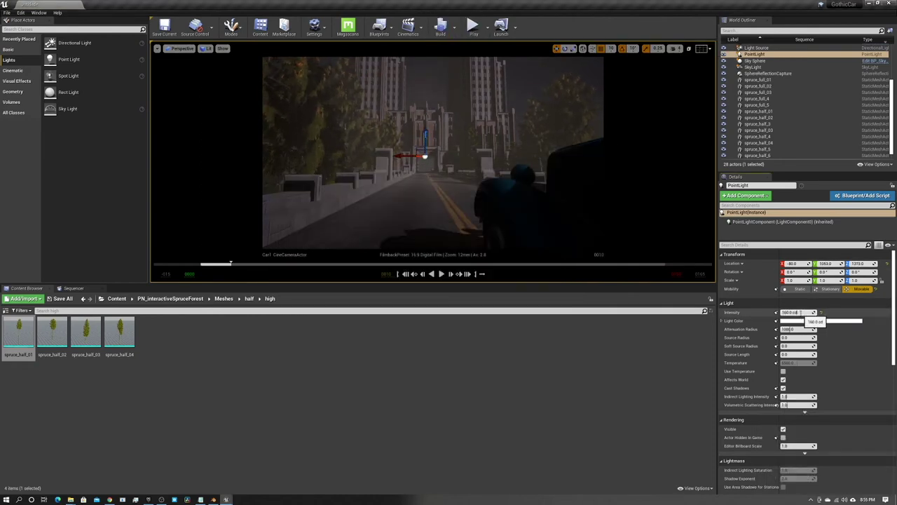
Step: Change the point light's colour and play back the camera sequence to review it
click(792, 321)
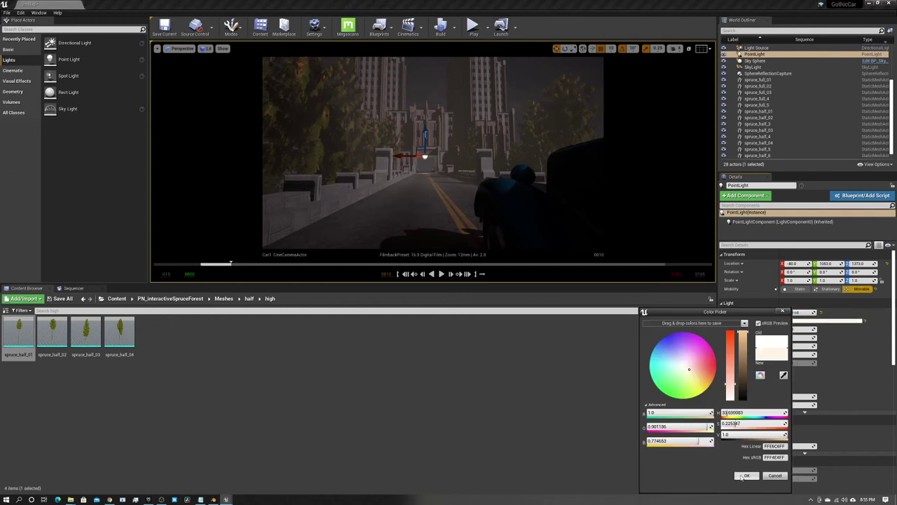
click(745, 476)
click(755, 60)
key(space)
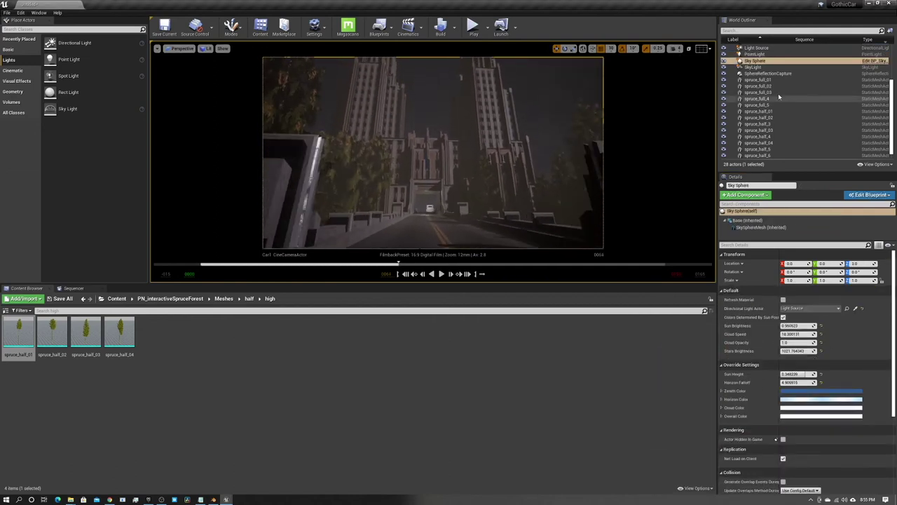
click(755, 54)
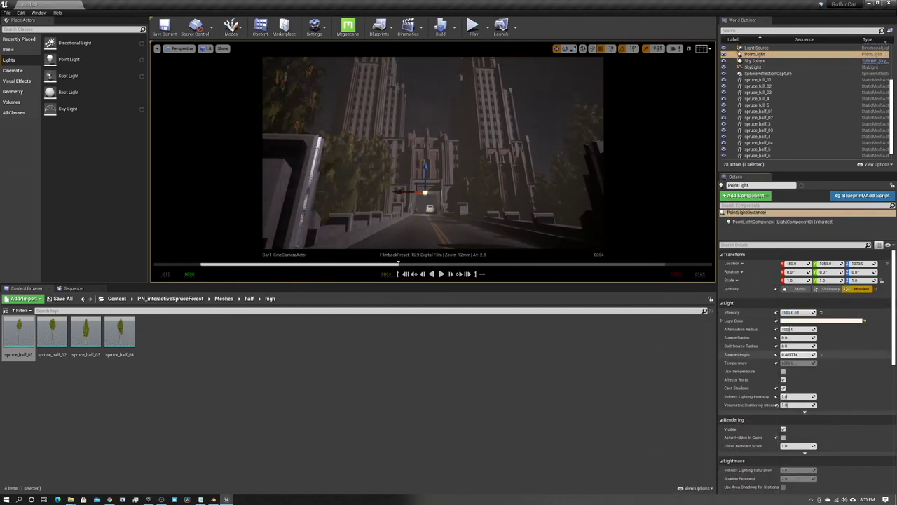
click(522, 119)
drag(398, 264, 204, 265)
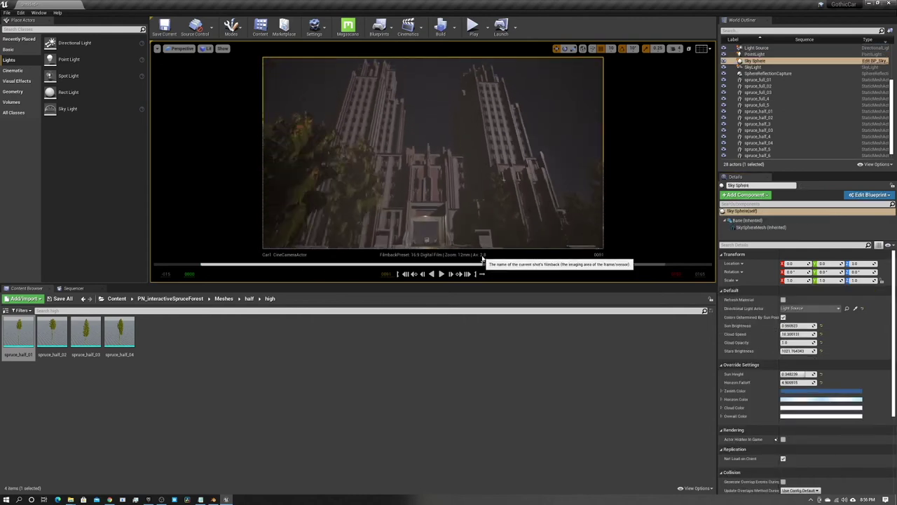
Step: Scrub the cine camera's shot, then place spruce_half_8 beside the road
click(760, 65)
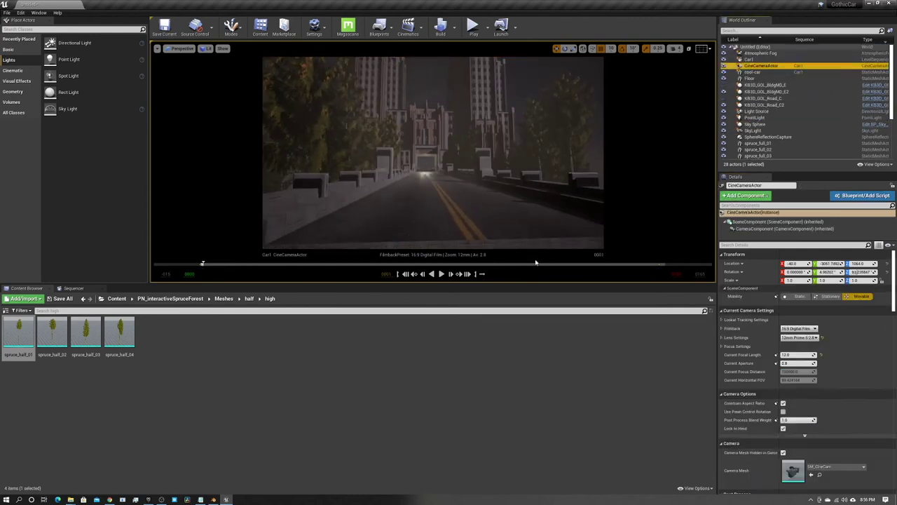
click(74, 288)
drag(265, 308, 455, 313)
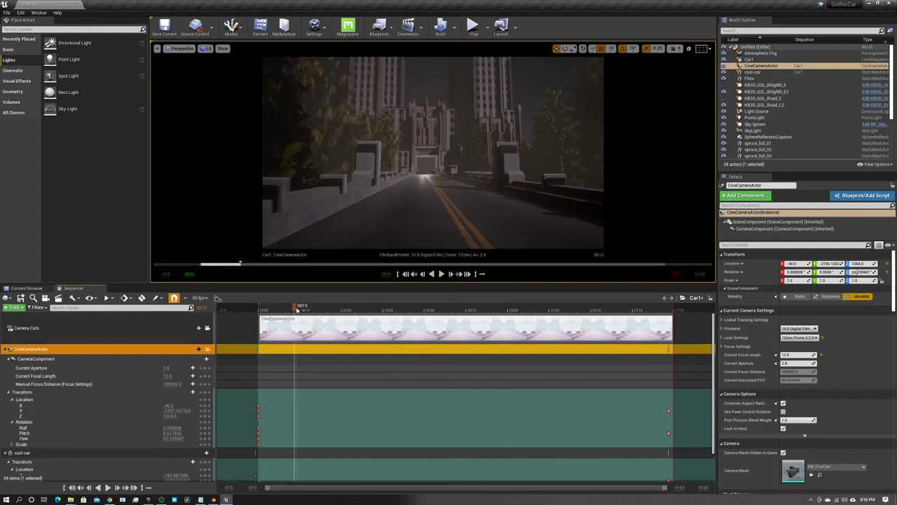
click(27, 288)
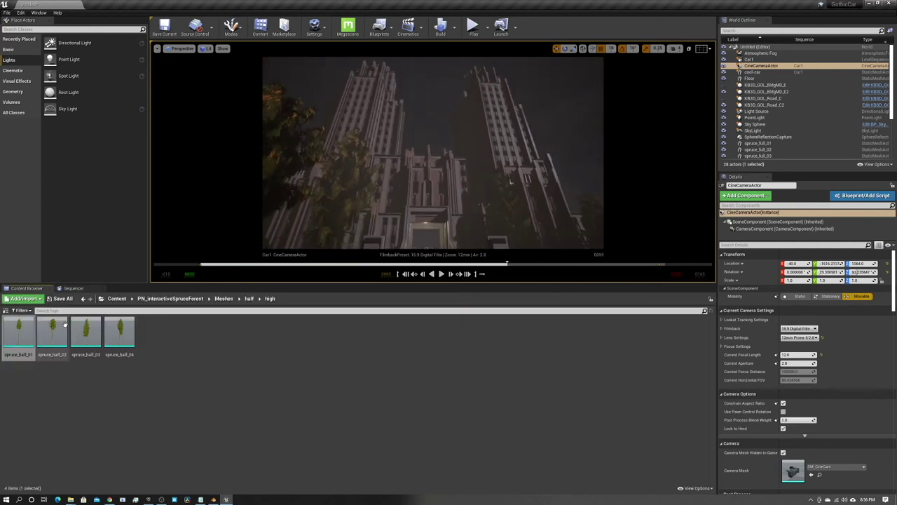
drag(195, 288, 336, 210)
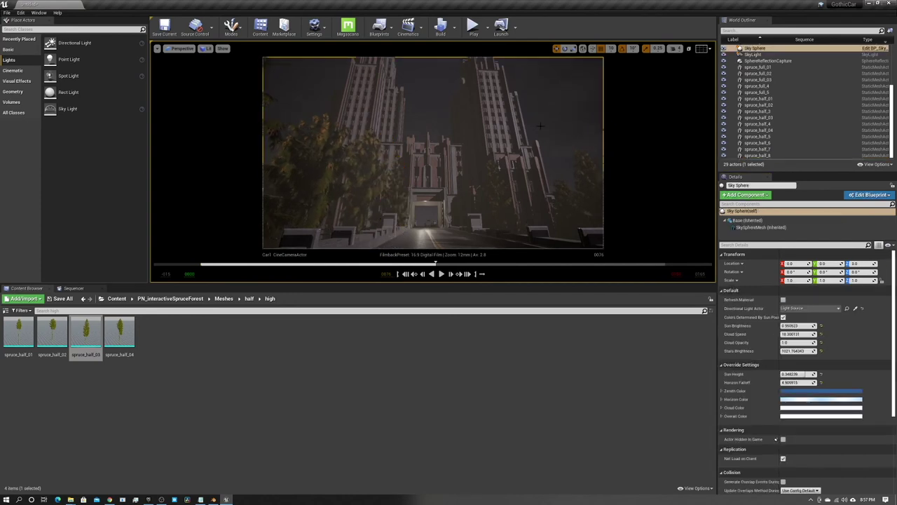
Step: Duplicate the spruce_half tree three more times along the road
right_click(397, 200)
click(522, 400)
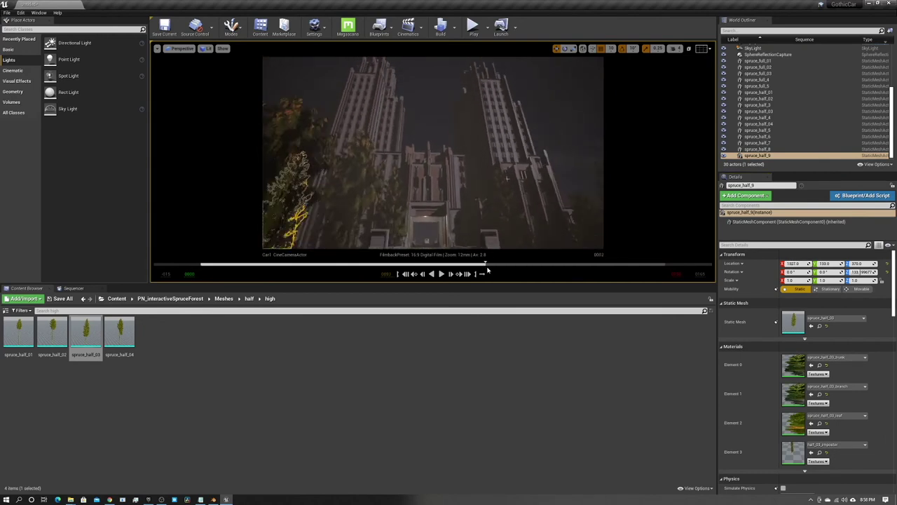
right_click(300, 206)
click(350, 274)
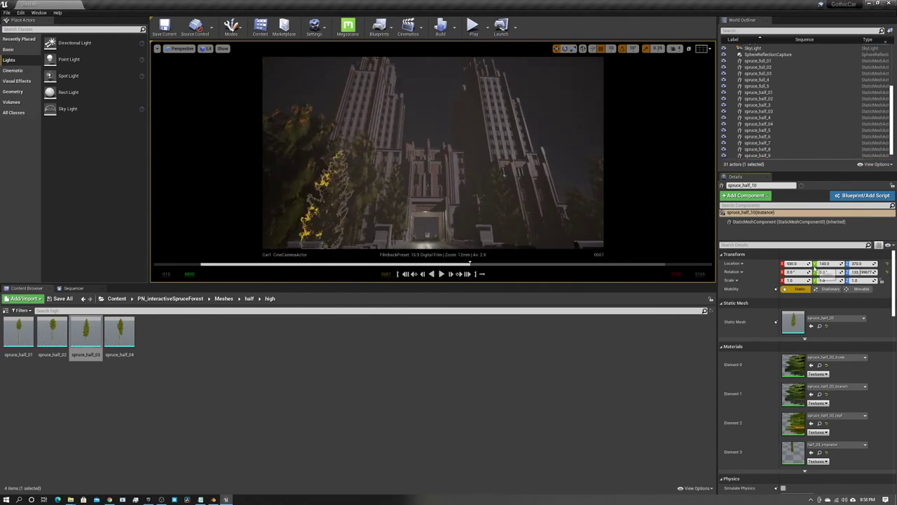
right_click(311, 202)
click(354, 270)
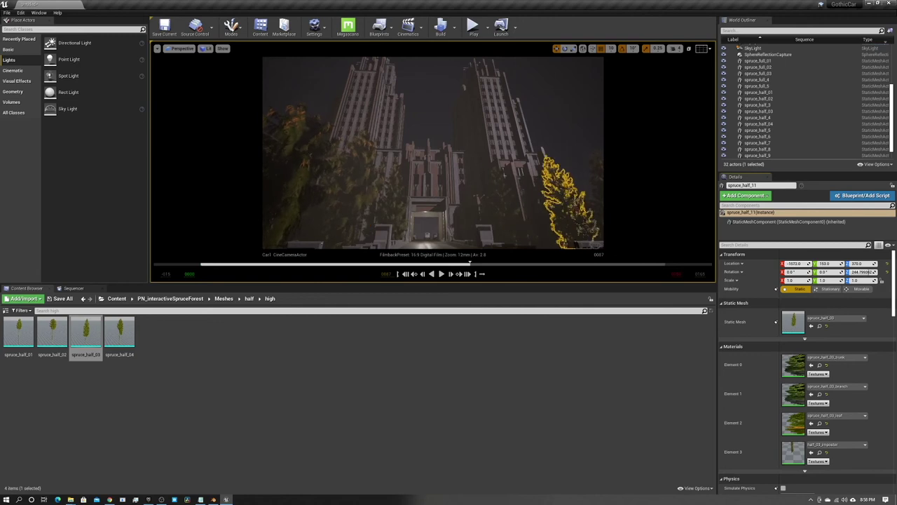
Step: Switch the viewport from the cine camera to Perspective, fly to the Gothic building, and place a point light
click(663, 103)
drag(381, 265, 515, 273)
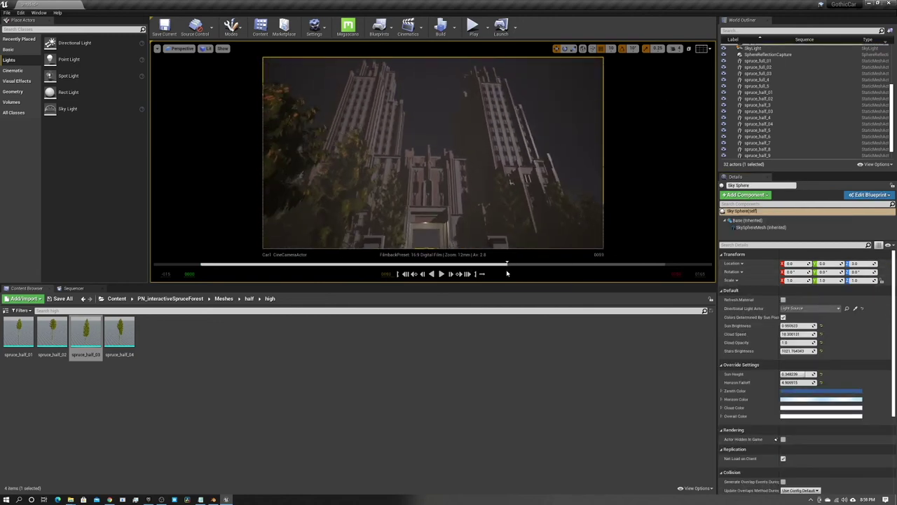
click(181, 49)
click(190, 108)
right_drag(398, 140, 398, 140)
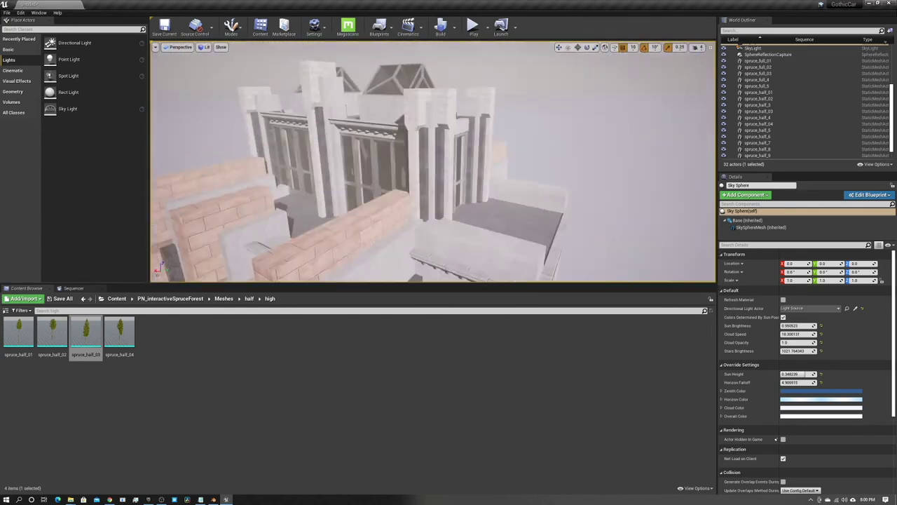
mouse_move(69, 59)
mouse_down()
mouse_move(347, 243)
mouse_move(347, 105)
mouse_up()
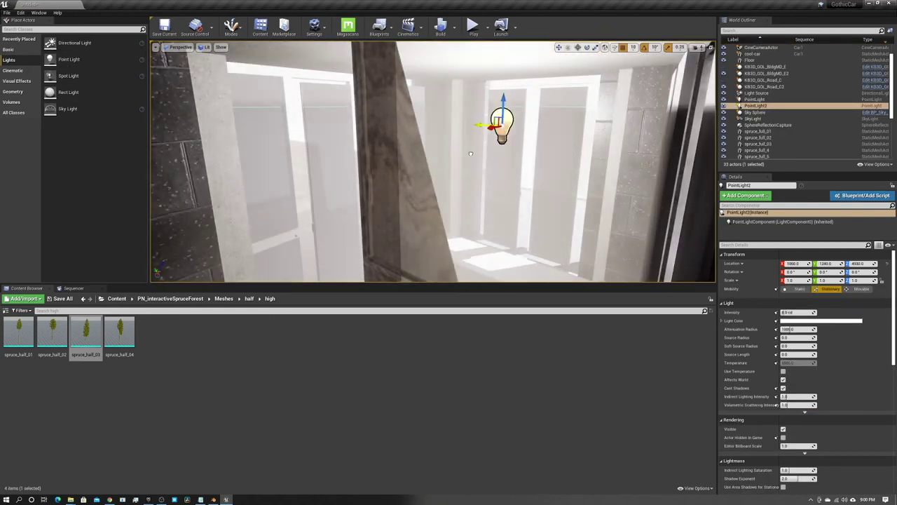
Step: Snap PointLight2 to the current view beside the building and rename it BossLight
double_click(767, 106)
right_click(766, 106)
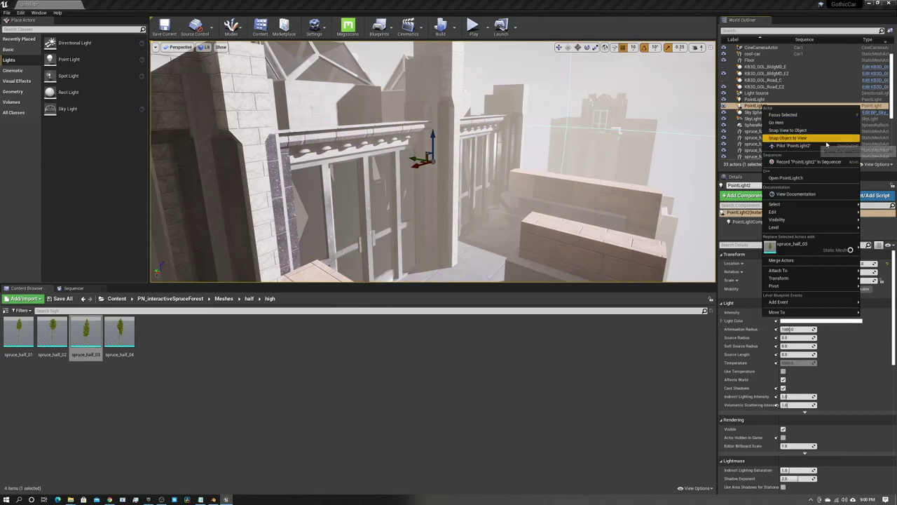
click(827, 140)
key(Return)
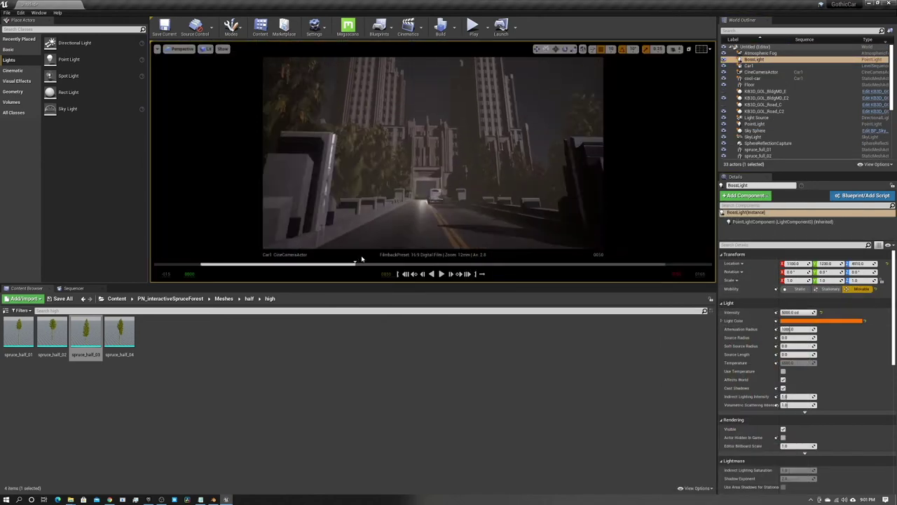
drag(362, 260, 506, 264)
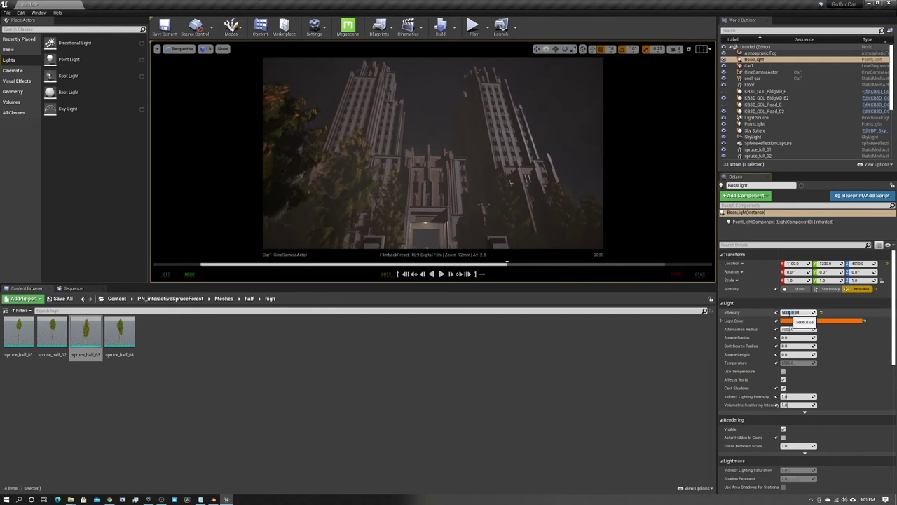
Step: In Sequencer, raise the camera's Pitch key so it tilts further up toward the buildings
click(74, 288)
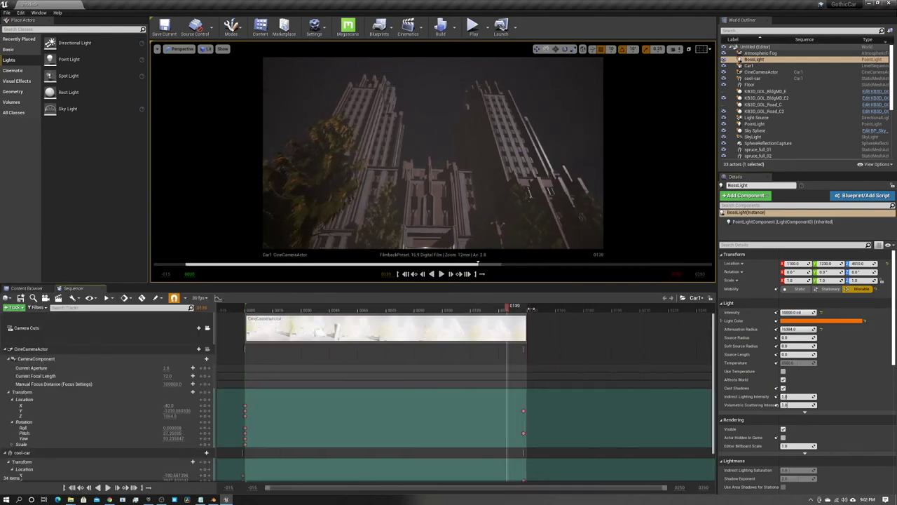
drag(541, 487, 666, 486)
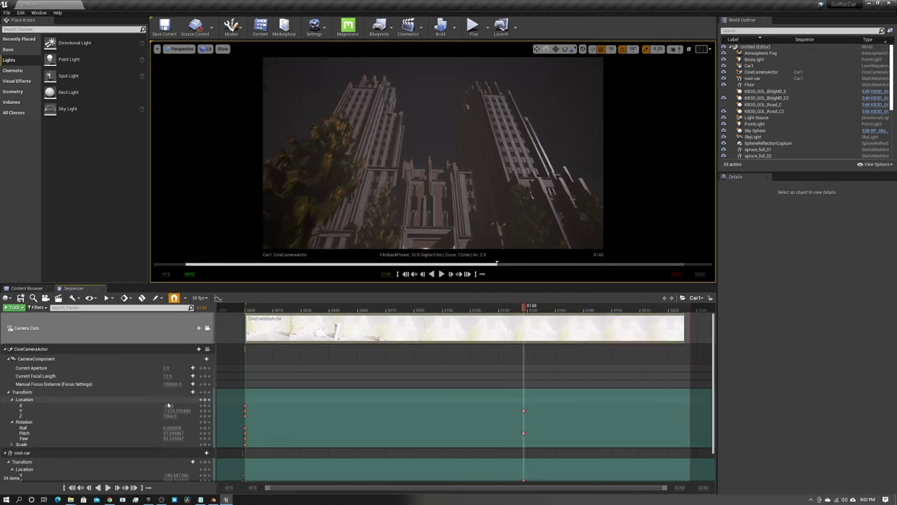
drag(523, 433, 681, 433)
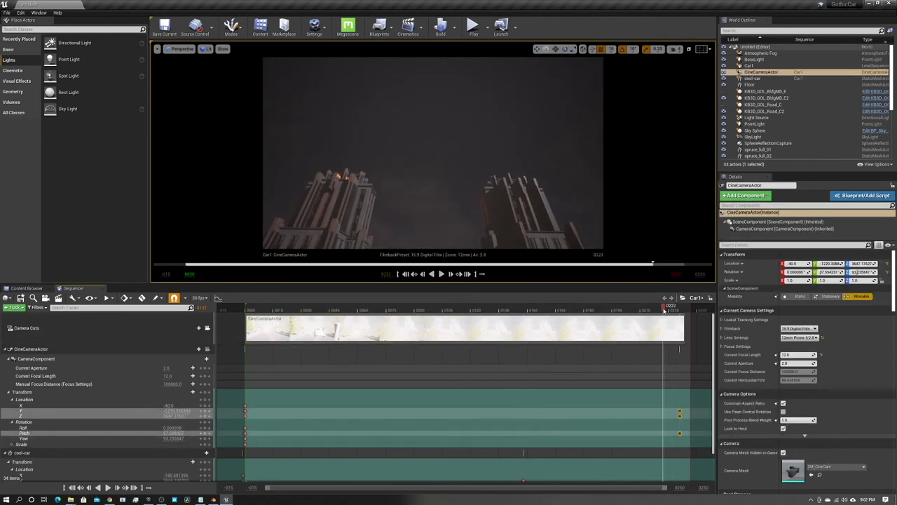
drag(664, 311, 657, 353)
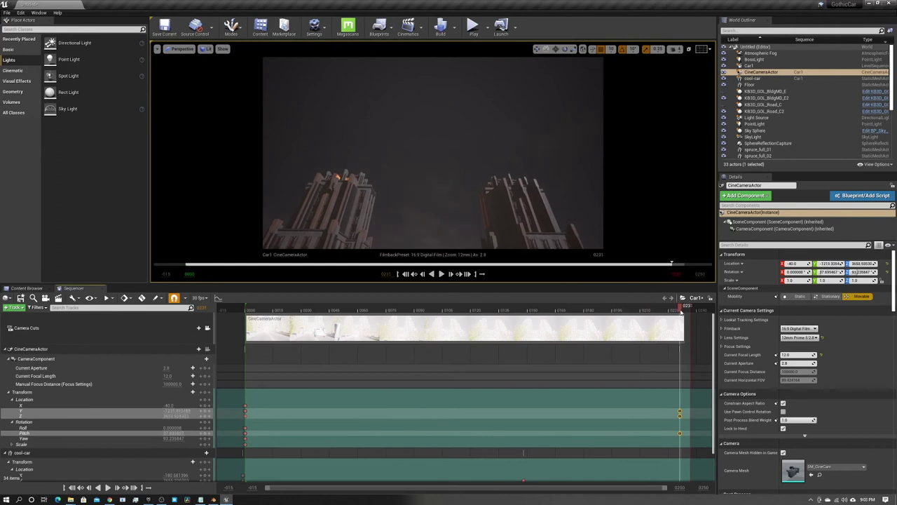
drag(174, 434, 173, 433)
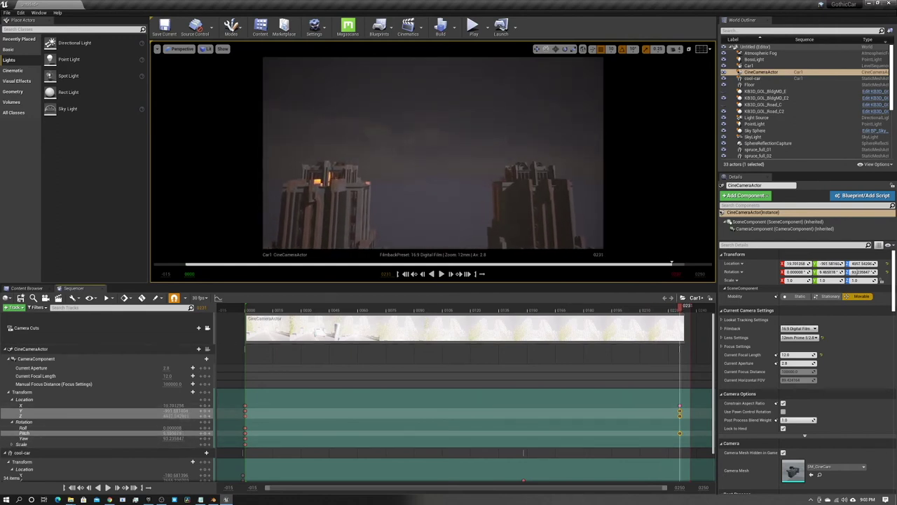
mouse_move(646, 308)
mouse_down()
mouse_move(574, 311)
mouse_move(681, 371)
mouse_up()
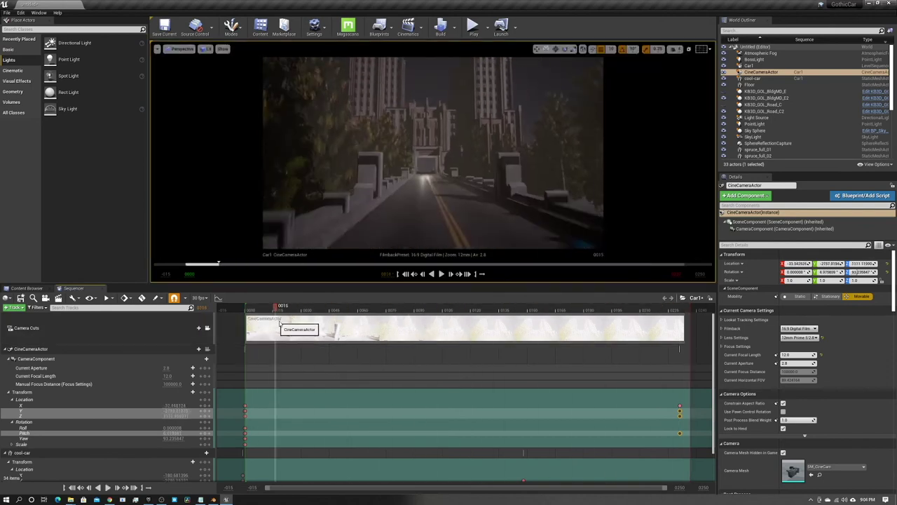
drag(173, 434, 172, 433)
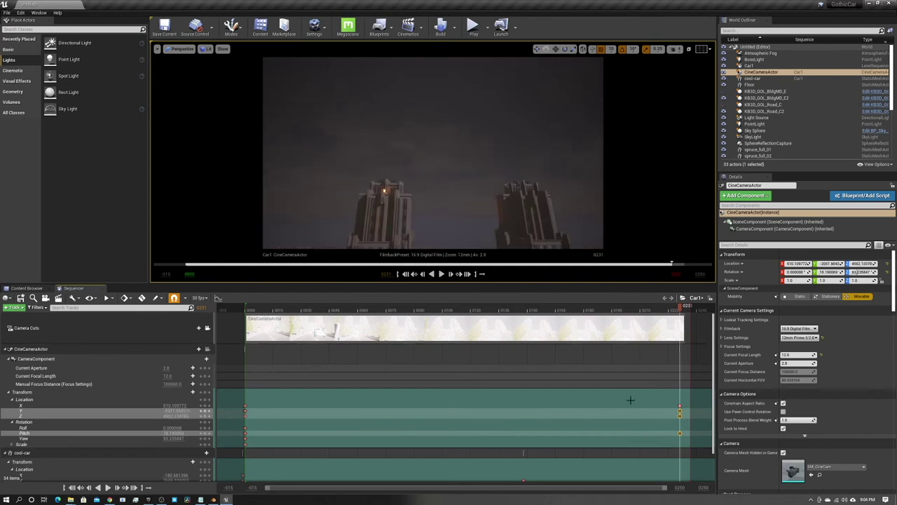
drag(465, 309, 364, 343)
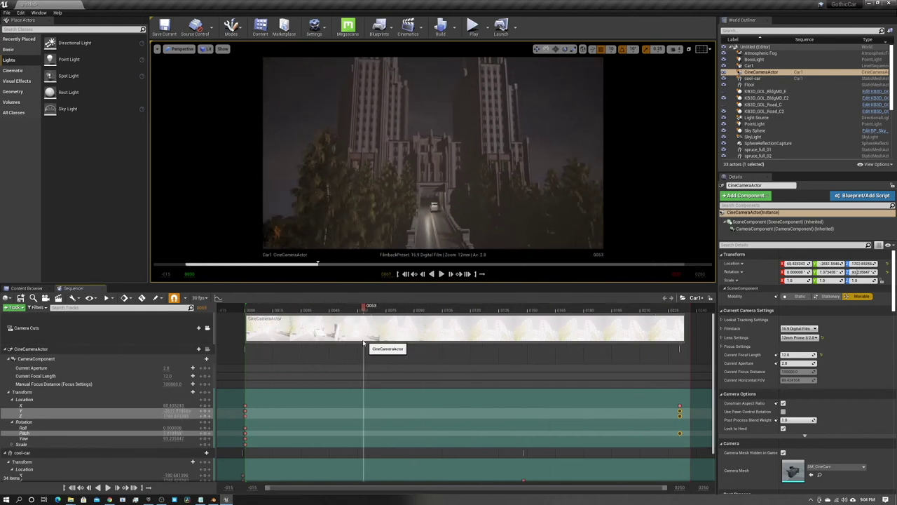
Step: Move the camera's final keys to frame 0148, trim the camera cut, and select the Atmospheric Fog
drag(679, 410, 524, 410)
drag(356, 309, 523, 329)
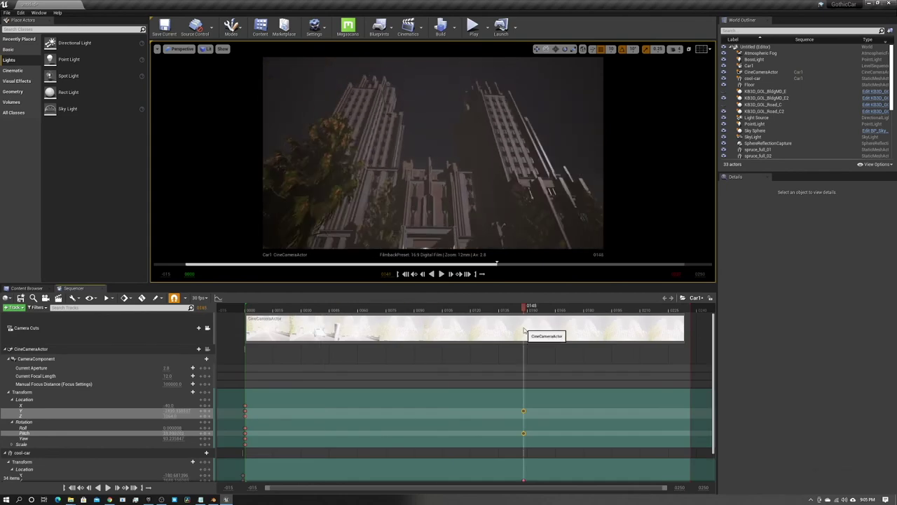
click(524, 433)
drag(600, 367, 614, 332)
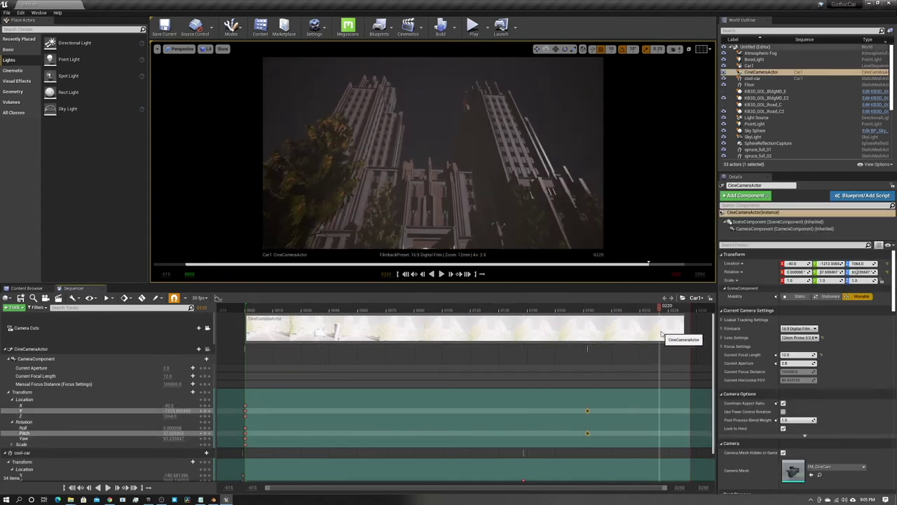
key(space)
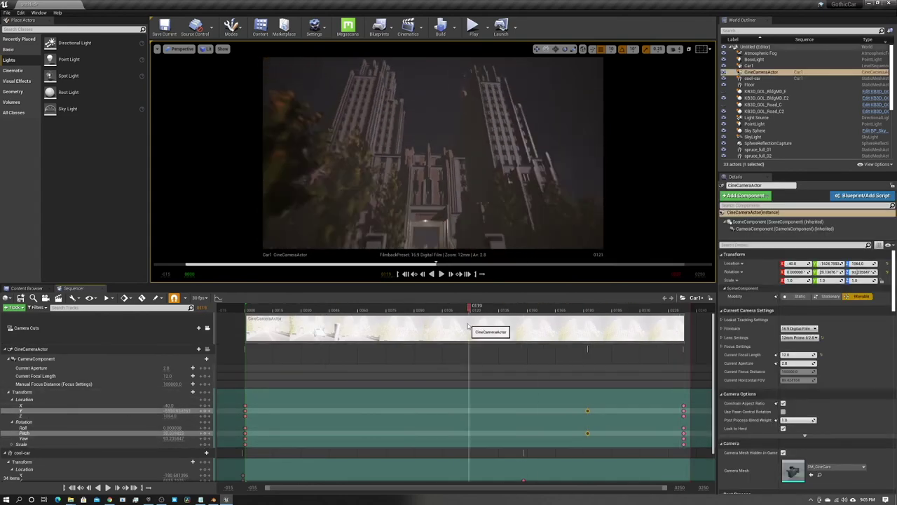
key(space)
key(Return)
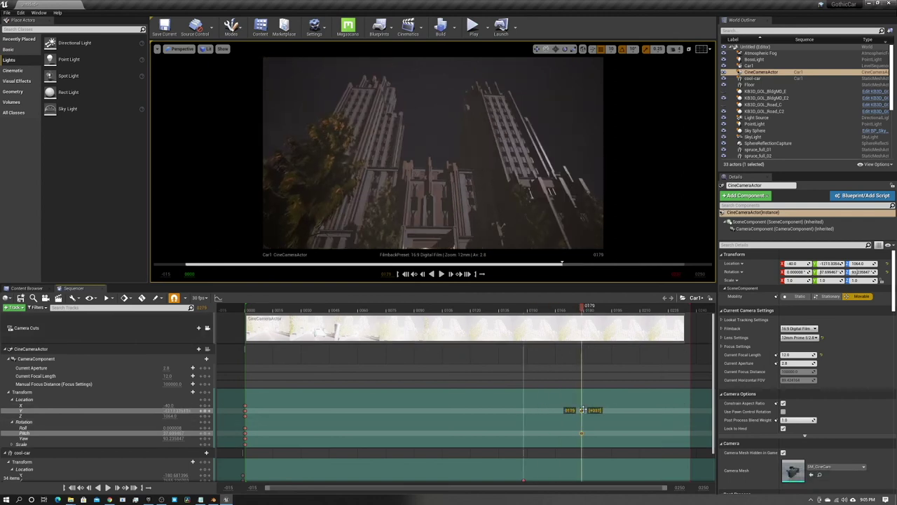
click(581, 409)
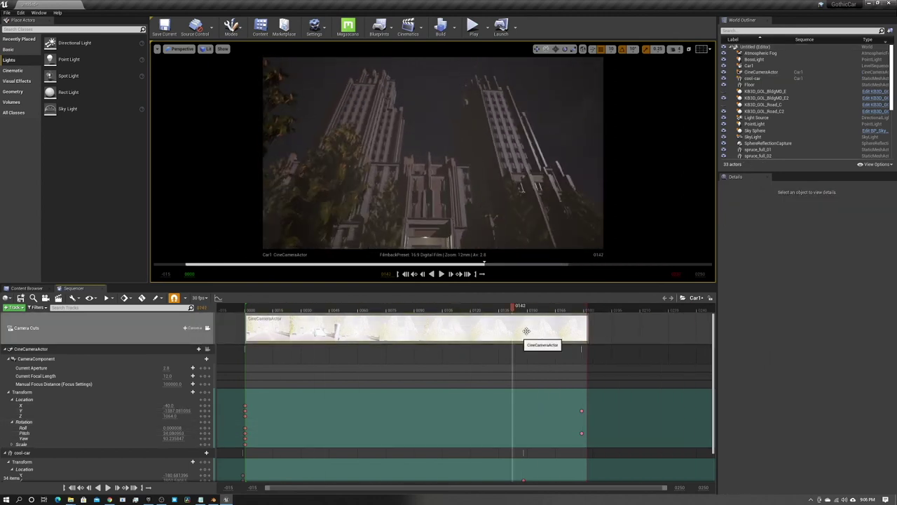
click(760, 52)
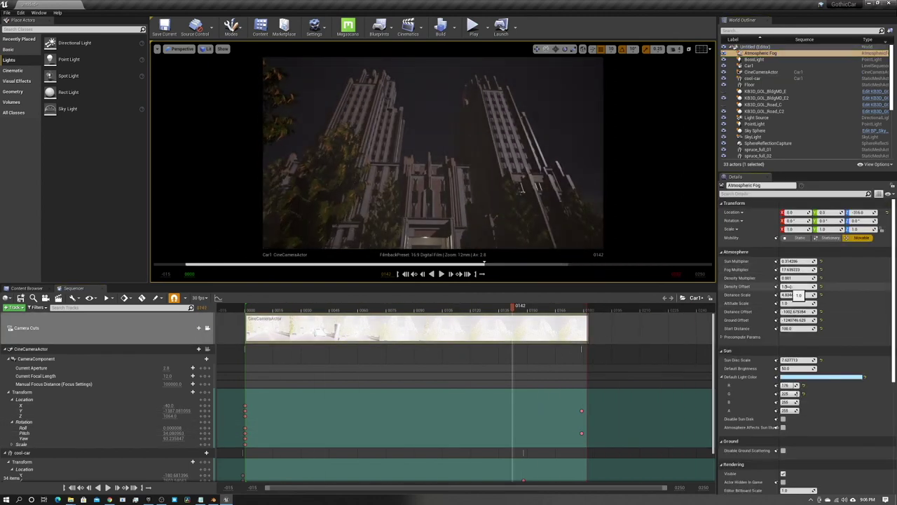
drag(513, 308, 336, 309)
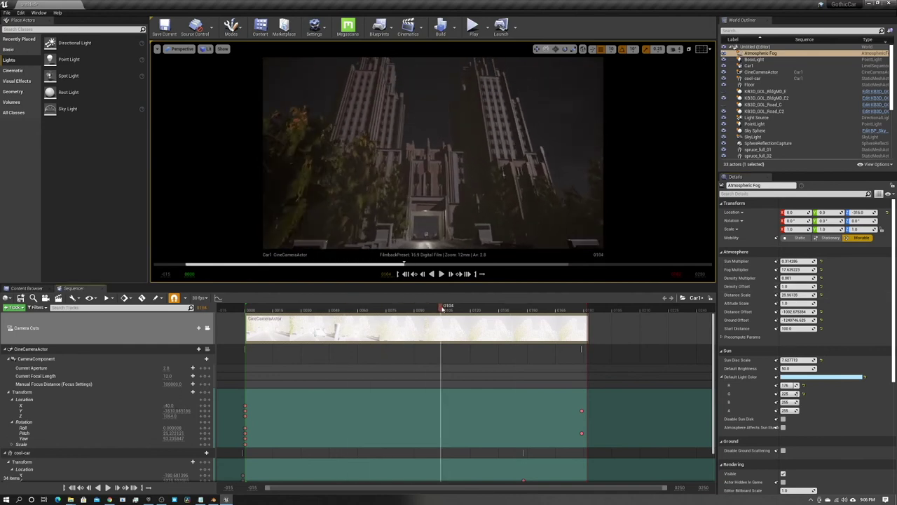
Step: Drag KB3D_GOL_BldgSM_C from KB3D_Goliath/Actors into the scene
key(f)
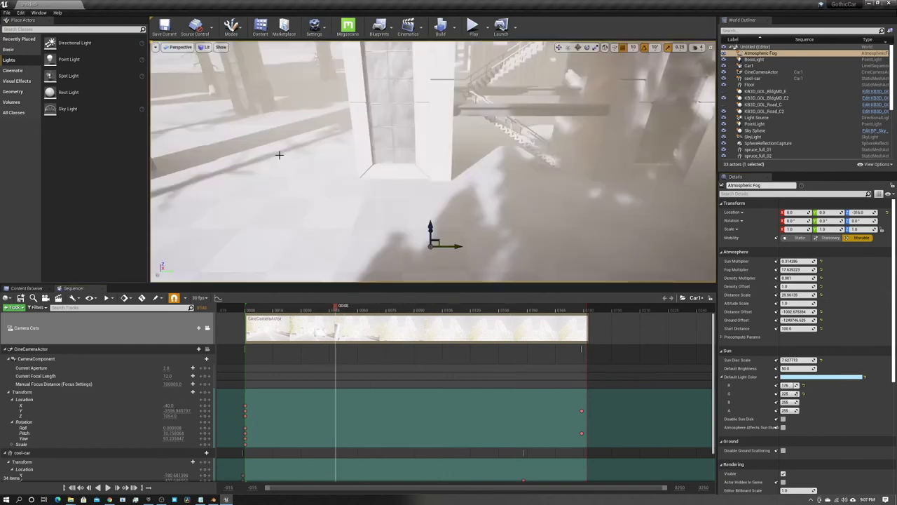
click(26, 288)
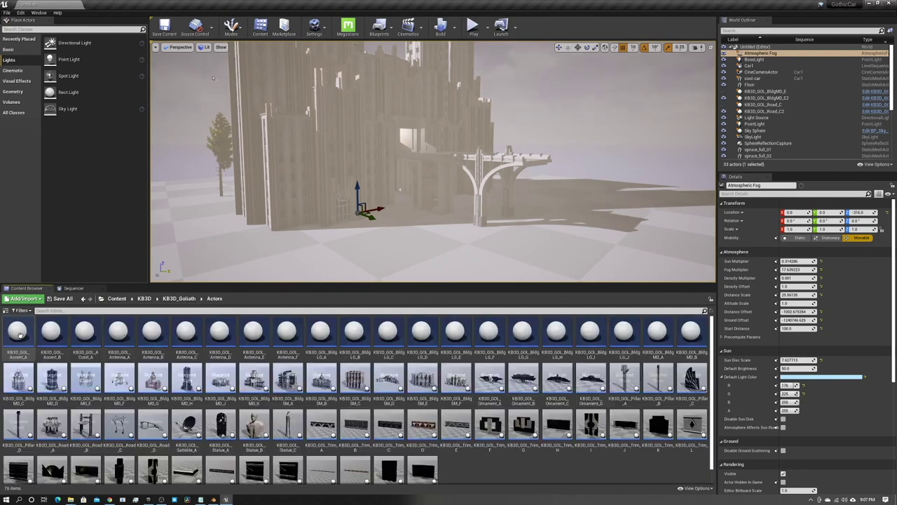
mouse_move(353, 378)
mouse_down()
mouse_move(632, 182)
mouse_move(454, 193)
mouse_up()
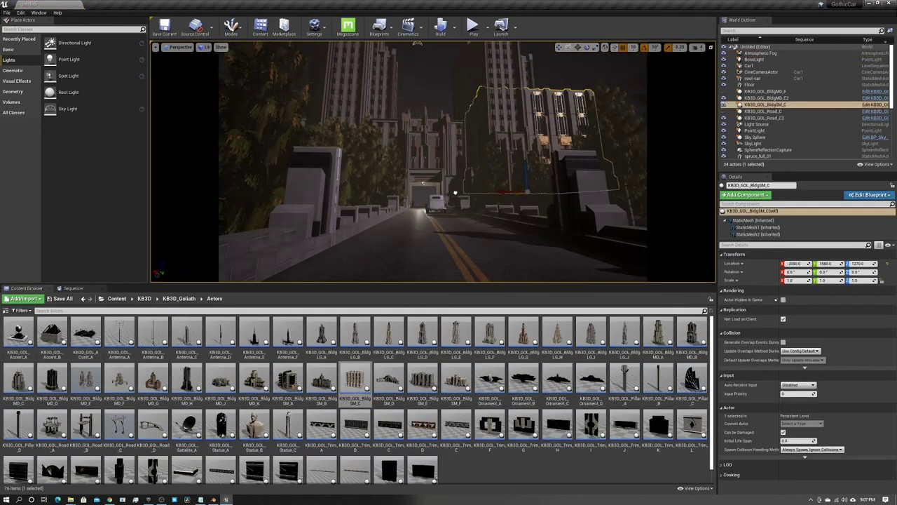
click(73, 288)
drag(336, 309, 404, 327)
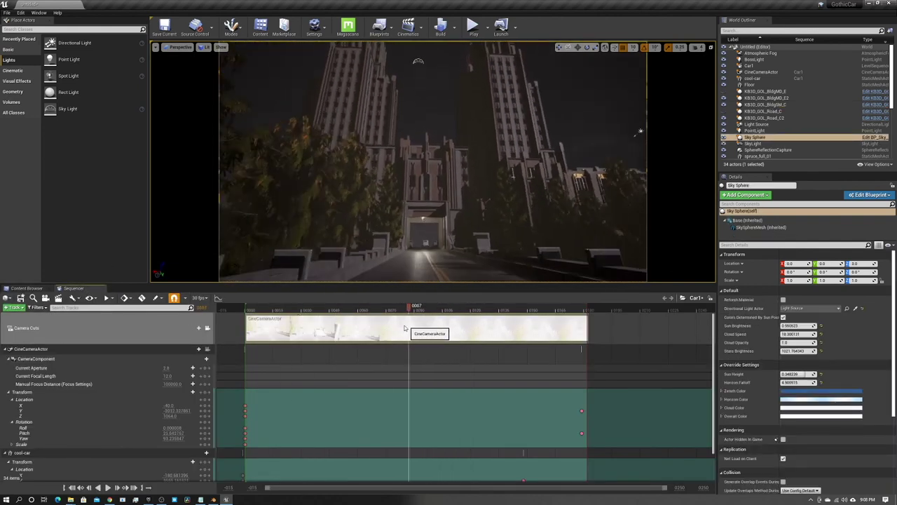
Step: Place KB3D_GOL_BldgMD_A by the road and push it farther back along Y
click(23, 288)
mouse_move(657, 335)
mouse_down()
mouse_move(425, 186)
mouse_move(411, 189)
mouse_up()
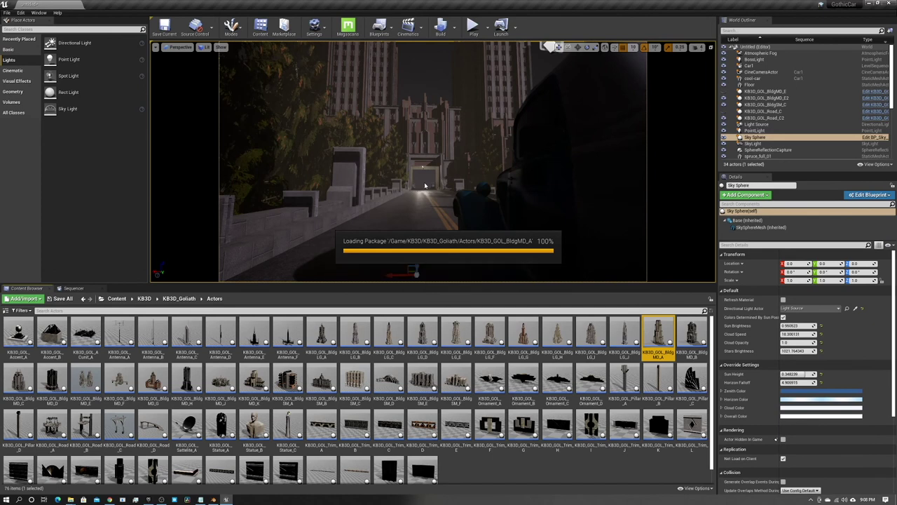
drag(424, 186, 486, 192)
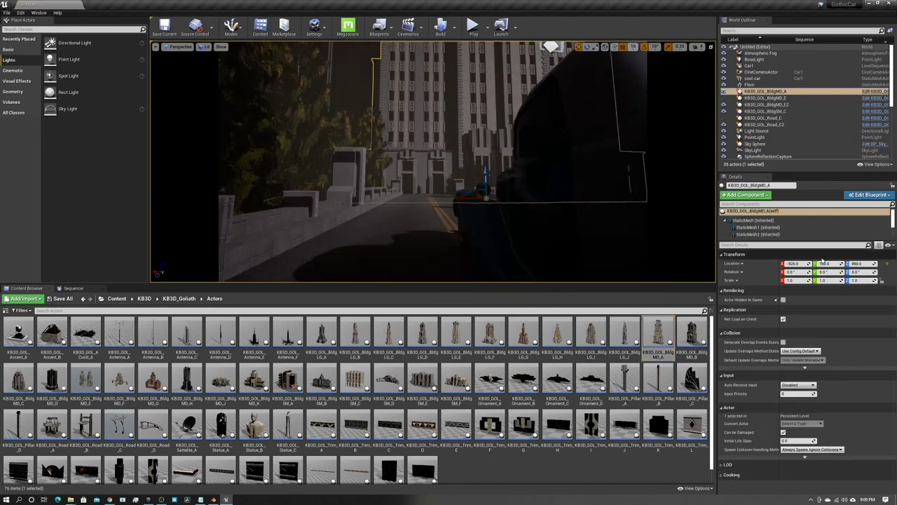
drag(824, 263, 862, 263)
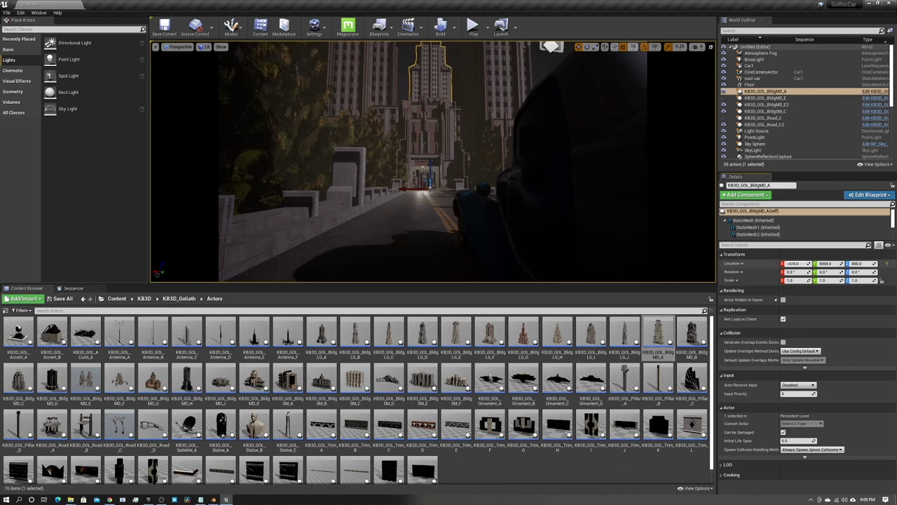
click(73, 288)
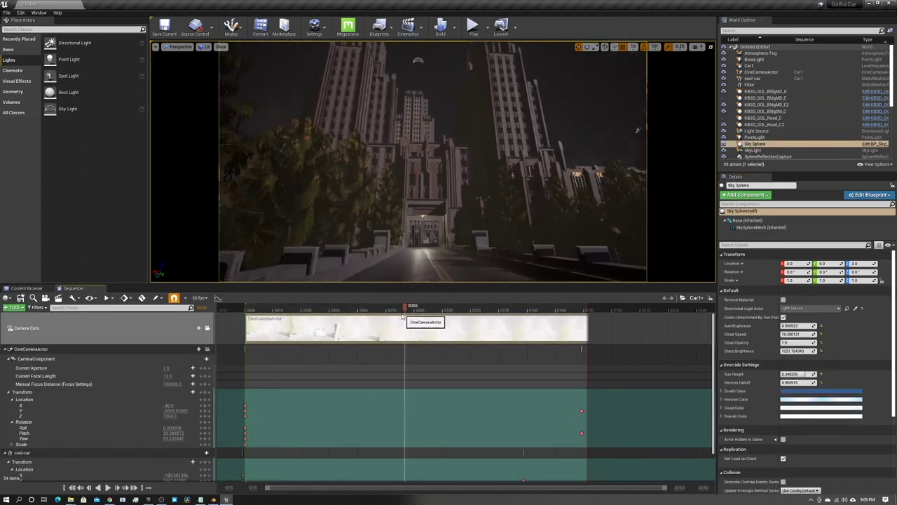
Step: Place a light cyan point light beside the road railing and duplicate it with Ctrl+W
click(753, 59)
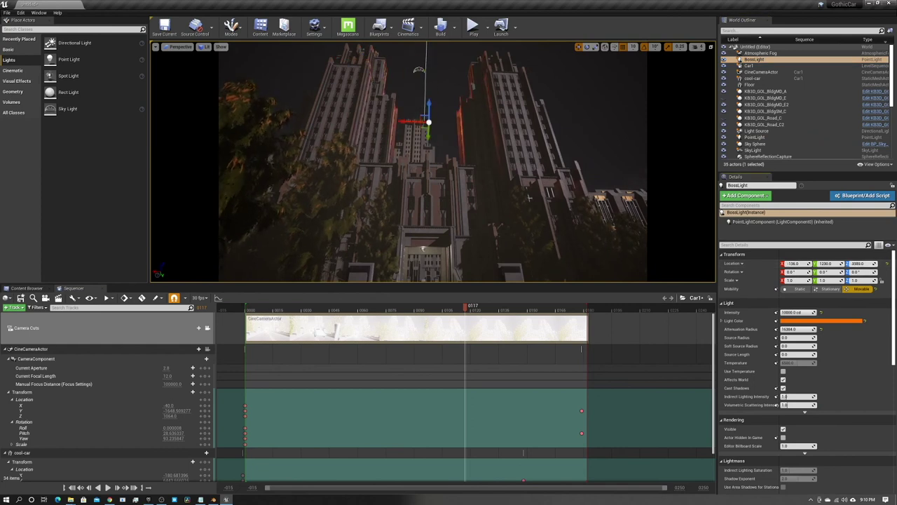
key(ctrl+z)
drag(464, 316, 300, 320)
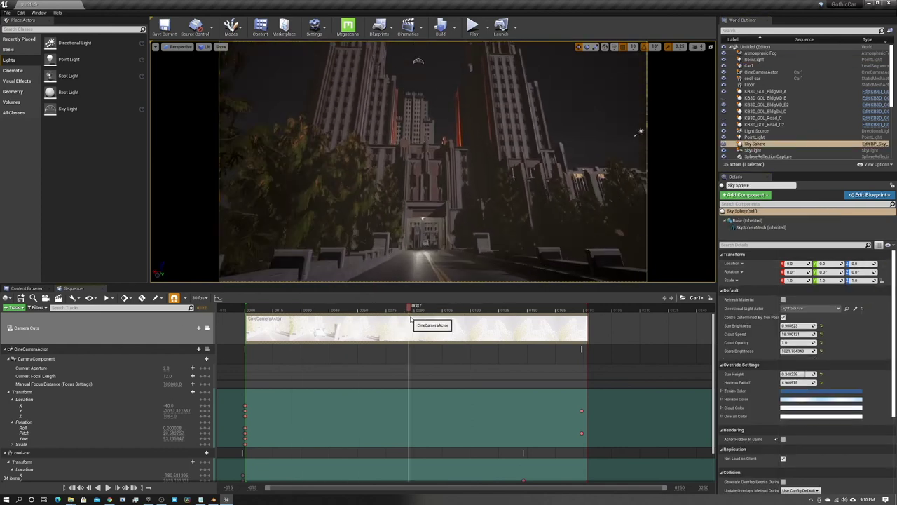
drag(69, 59, 296, 194)
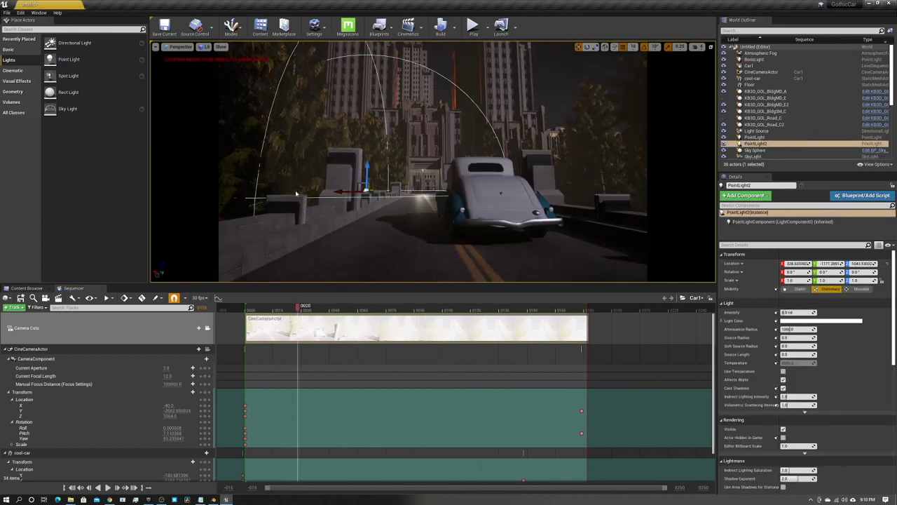
click(819, 320)
click(794, 313)
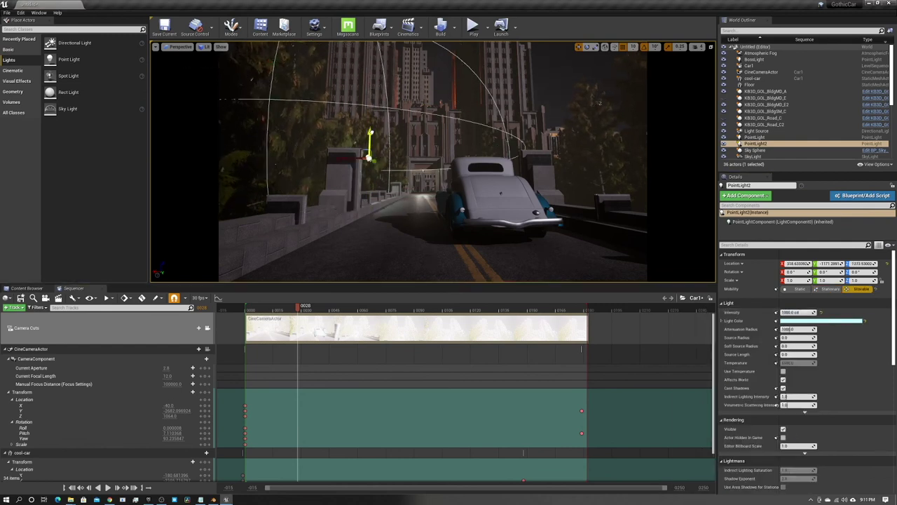
key(ctrl+w)
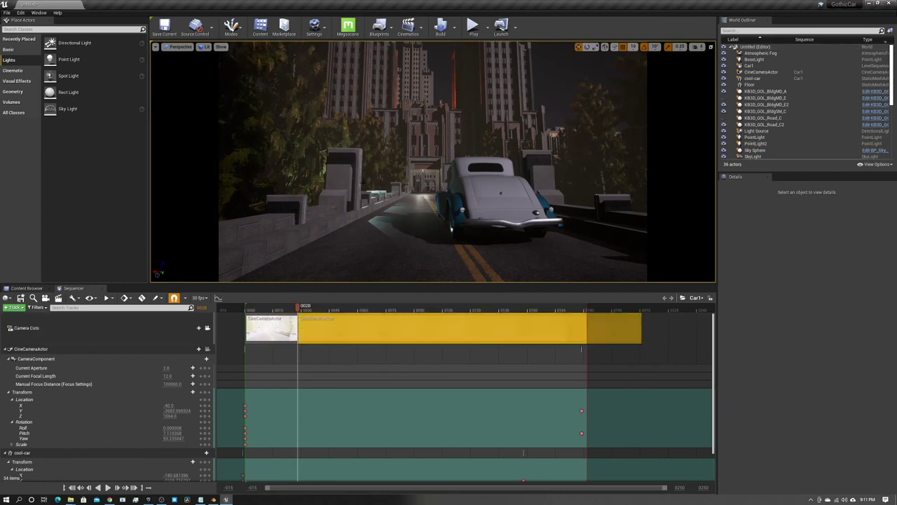
drag(301, 306, 371, 301)
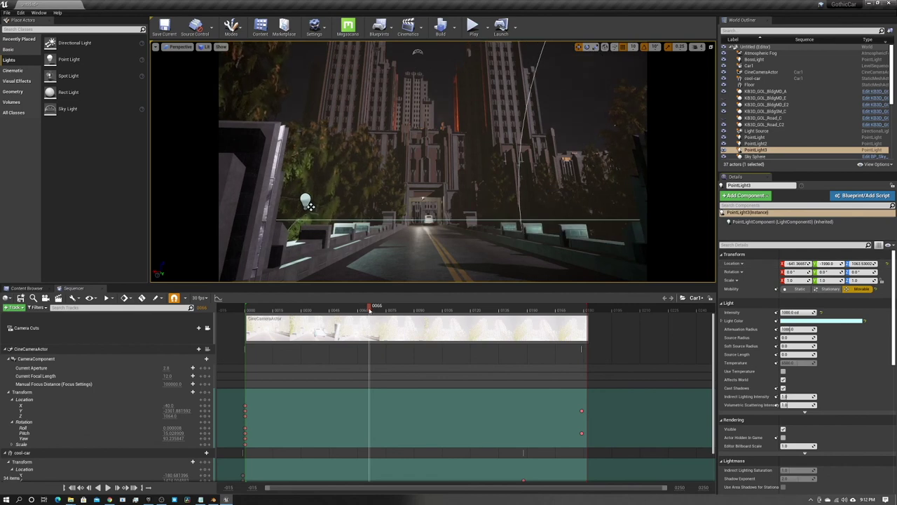
mouse_move(370, 309)
mouse_down()
mouse_move(445, 309)
mouse_move(301, 309)
mouse_move(353, 301)
mouse_move(304, 320)
mouse_move(250, 319)
mouse_up()
Step: Open Render Movie settings, check the resolution, start Capture Movie, and save the level
click(604, 191)
click(58, 298)
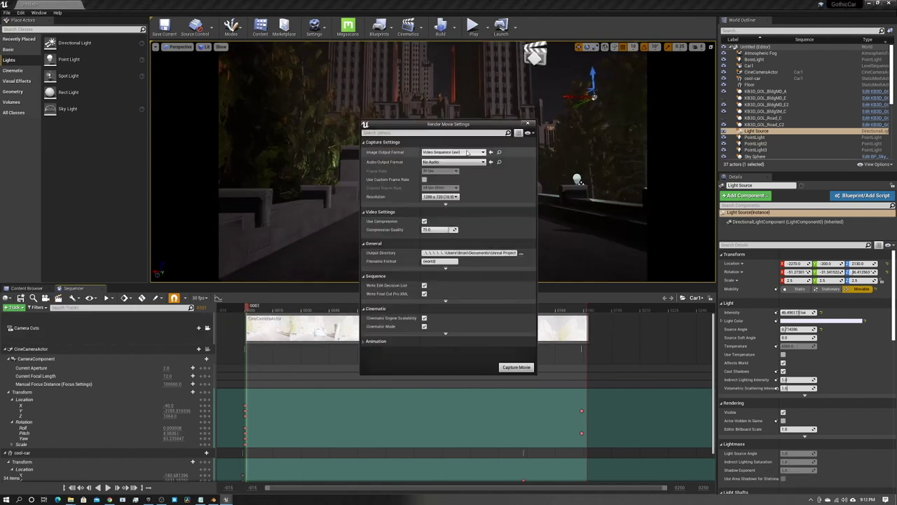
click(443, 196)
click(504, 367)
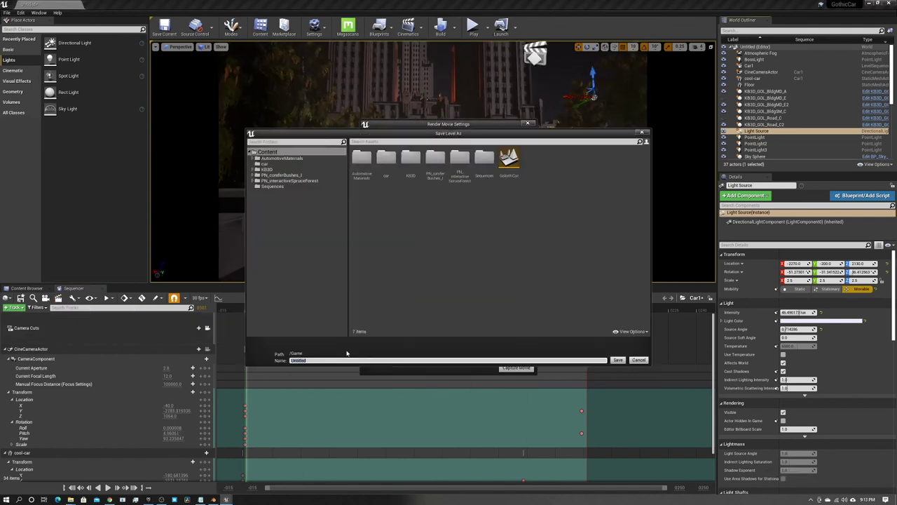
key(Return)
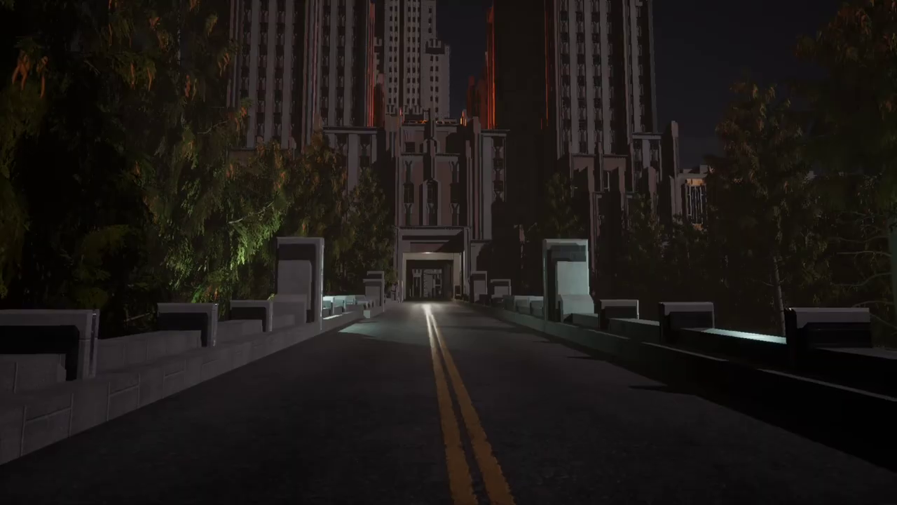